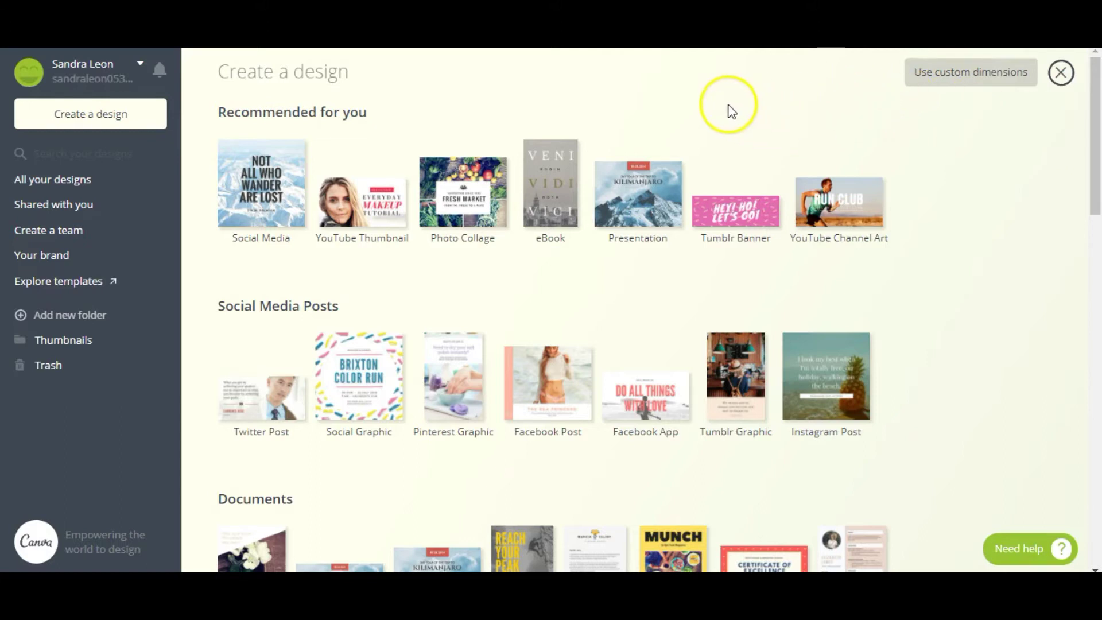
# Start a blank eBook design and browse the Elements, Text, Background and Layouts panels
pyautogui.click(557, 172)
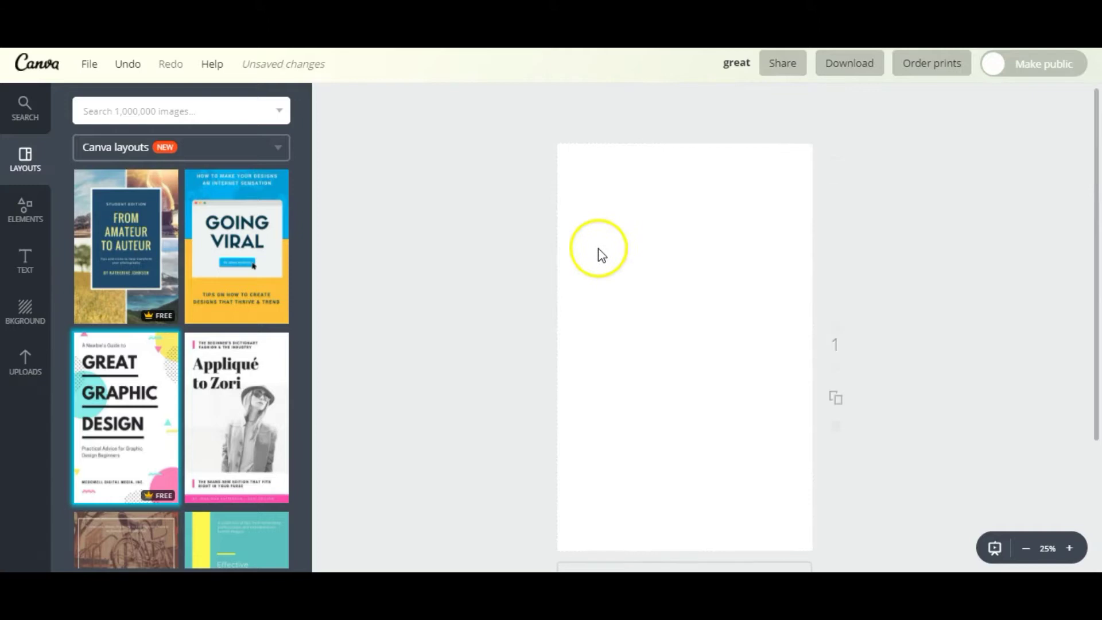
pyautogui.scroll(-3, 597, 253)
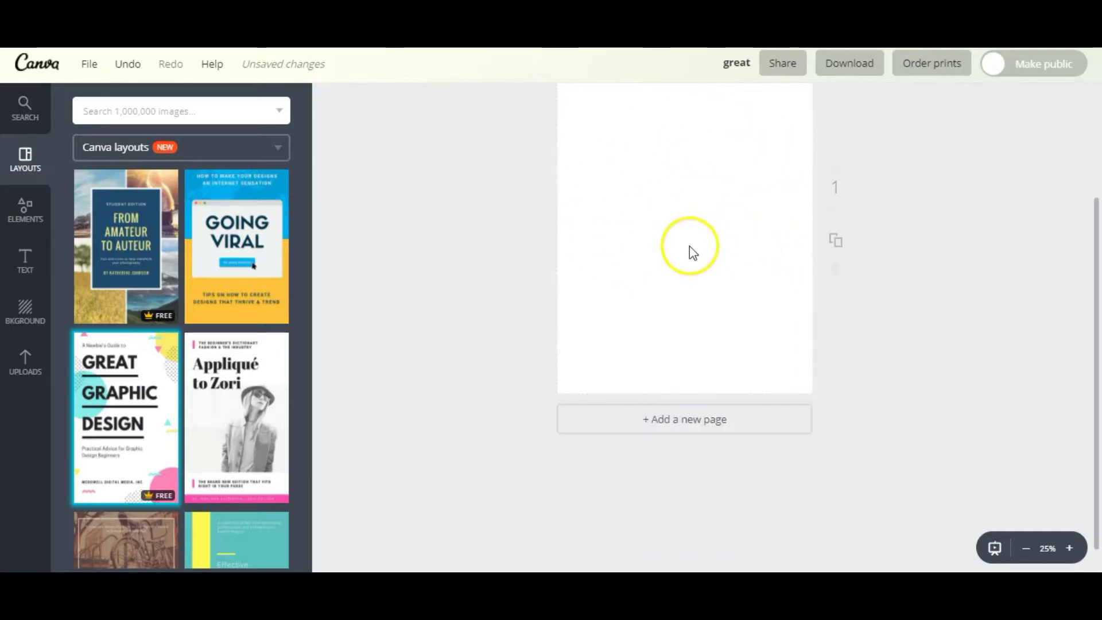
pyautogui.click(30, 218)
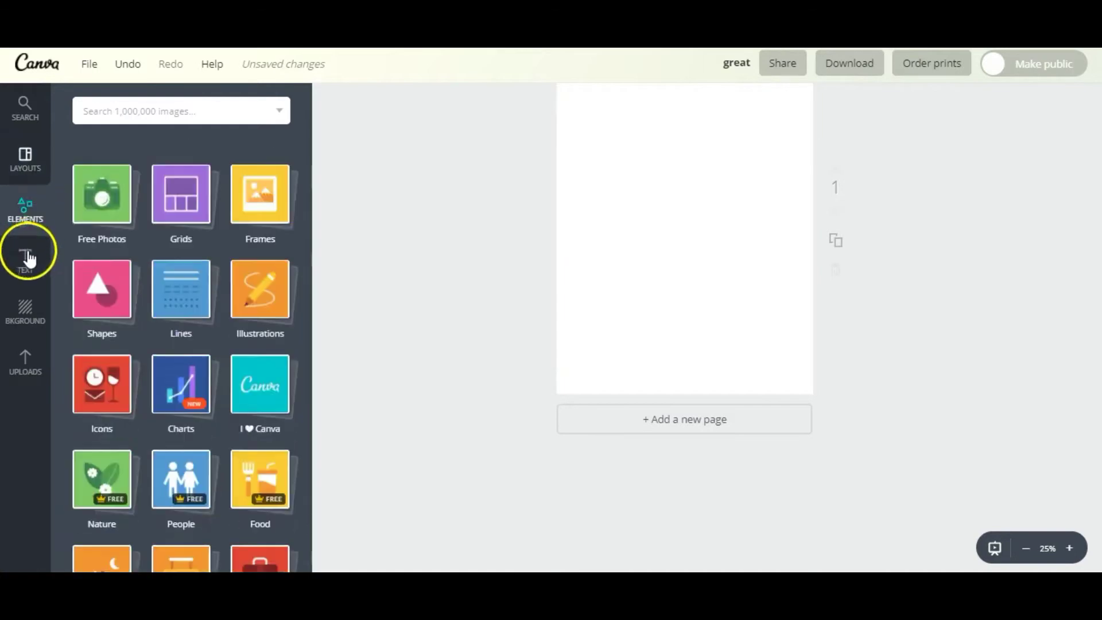
pyautogui.click(27, 261)
pyautogui.click(25, 310)
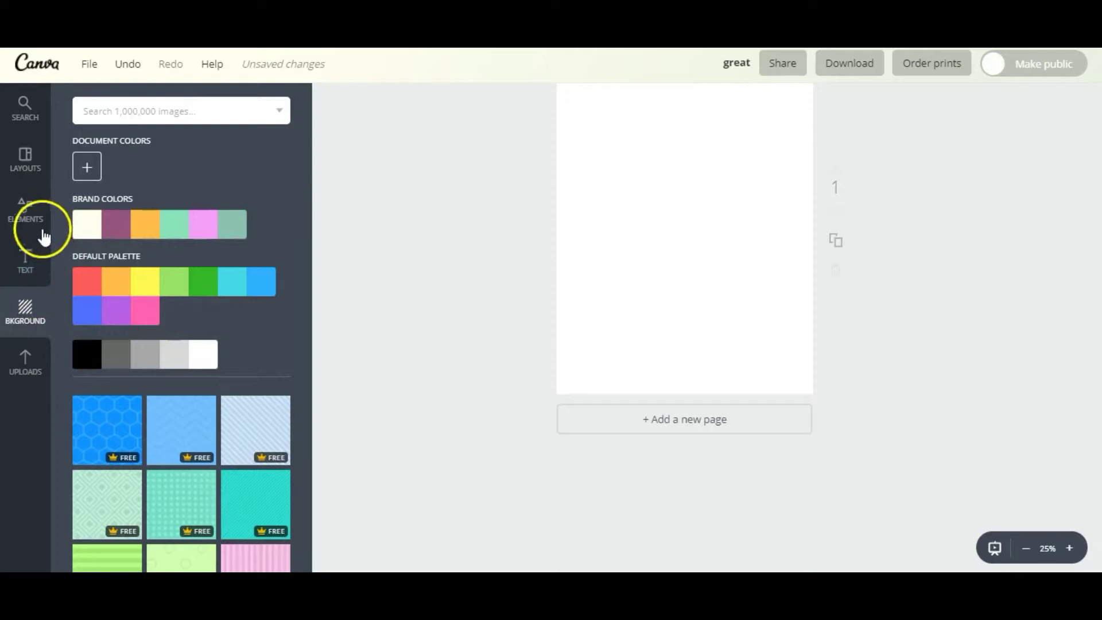
pyautogui.click(35, 163)
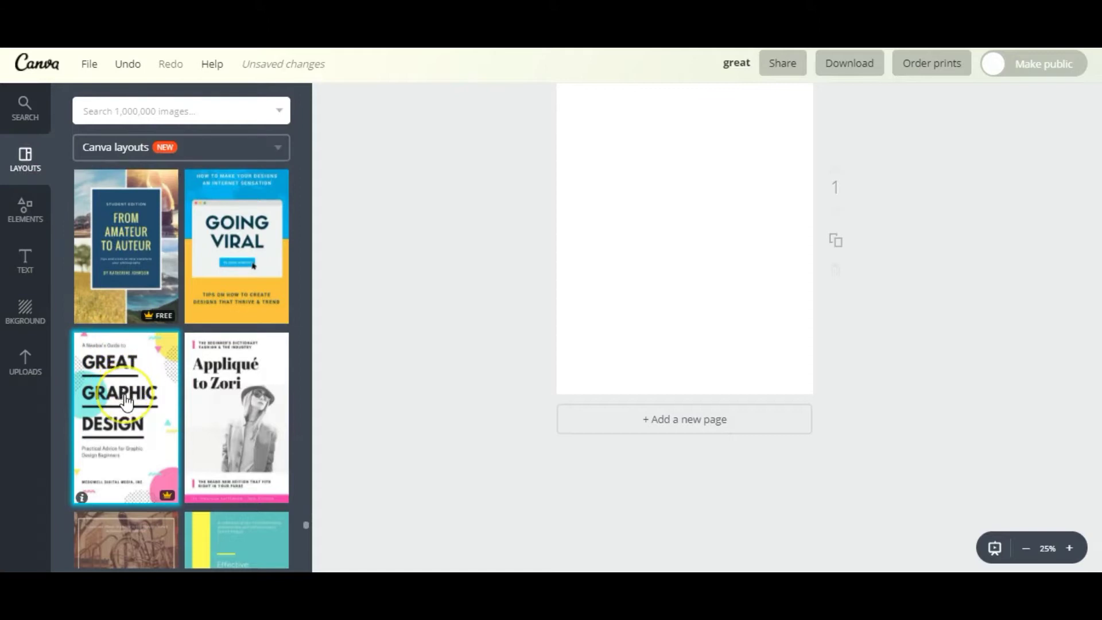
# Apply the 'Great Graphic Design' layout to the page, adding its title, subtitle and publisher line
pyautogui.moveTo(158, 221); pyautogui.dragTo(678, 219)
pyautogui.scroll(2, 677, 225)
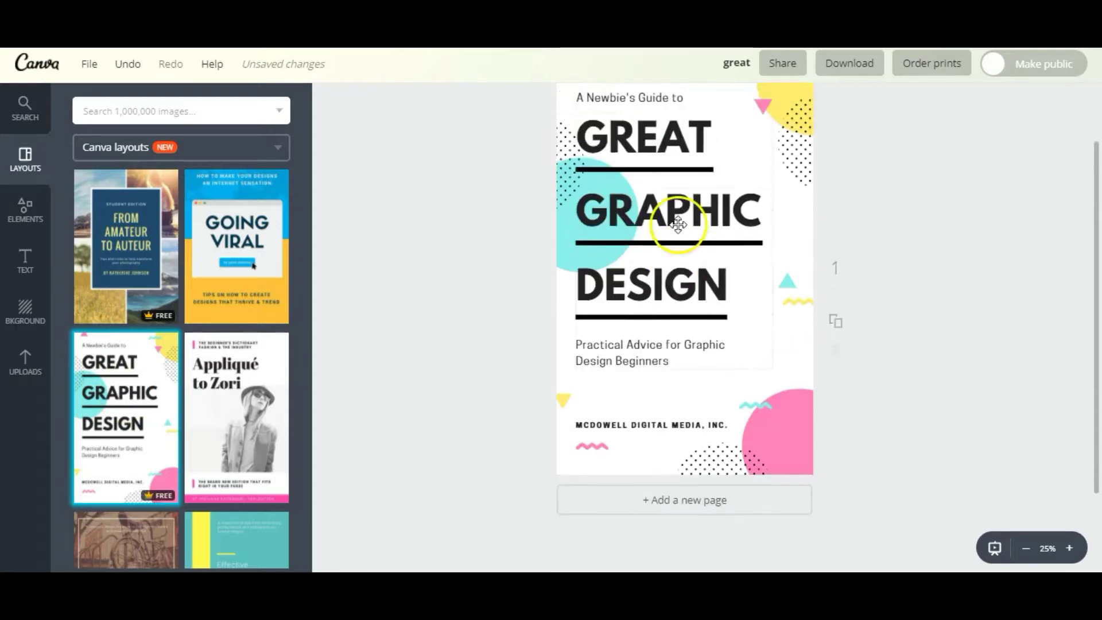
pyautogui.scroll(-1, 672, 223)
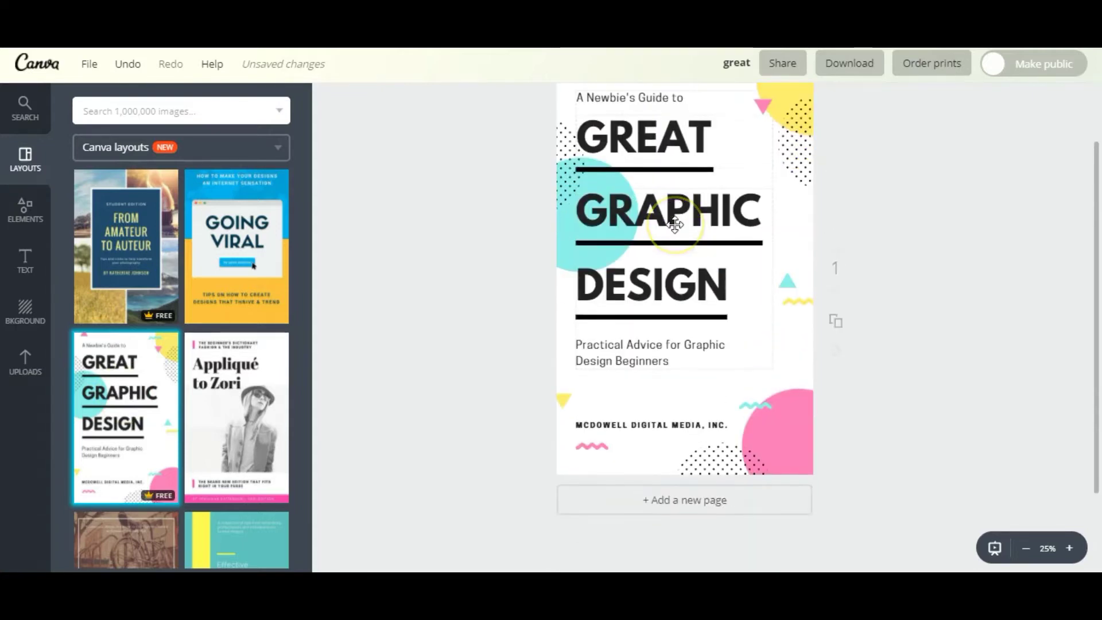
pyautogui.scroll(2, 676, 218)
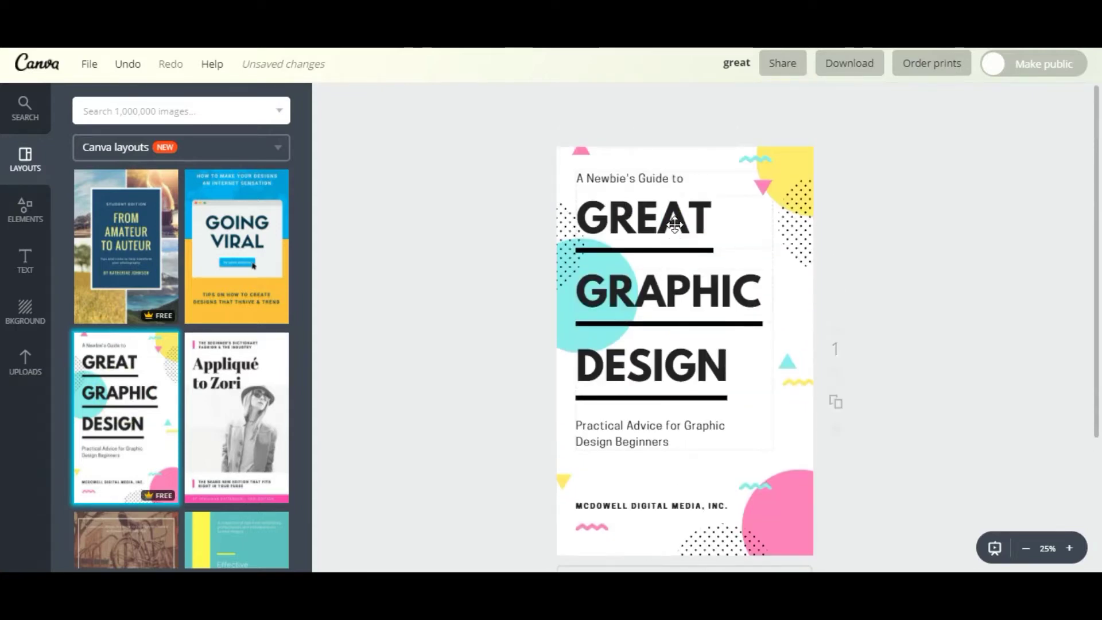
# Delete the pink triangles at the top, plus the cyan triangle and yellow zigzag beside DESIGN
pyautogui.click(580, 150)
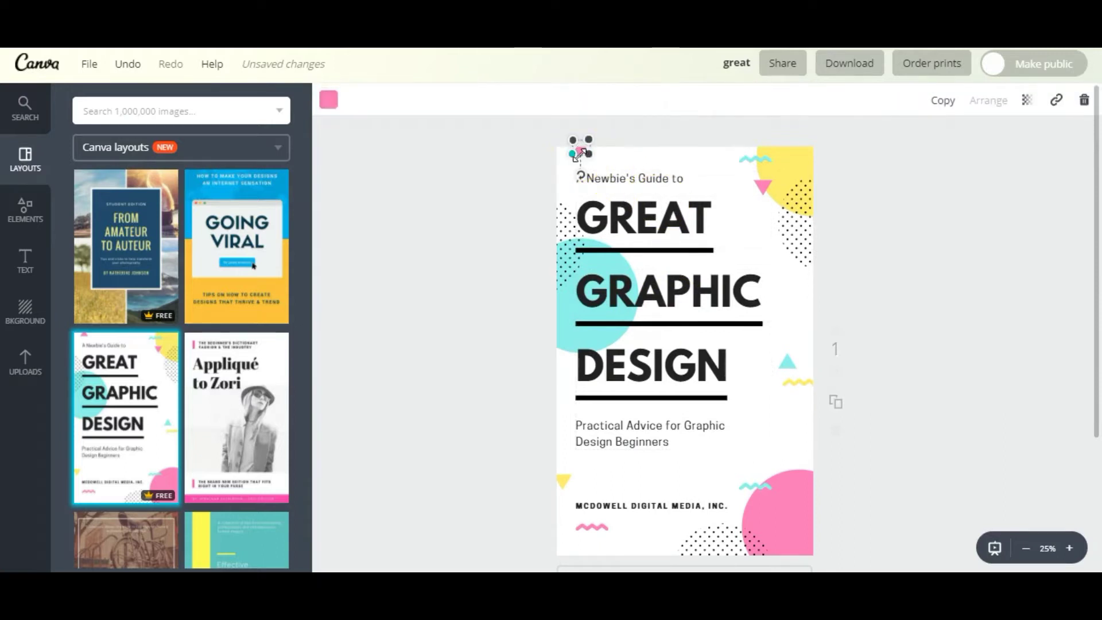
pyautogui.press('Delete')
pyautogui.click(752, 160)
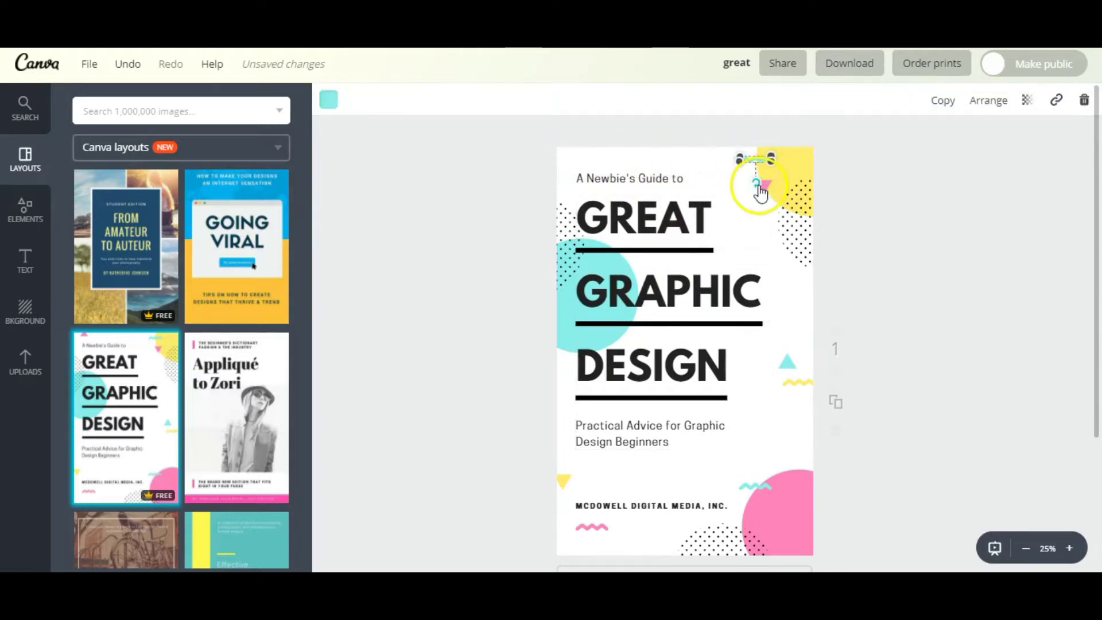
pyautogui.click(759, 187)
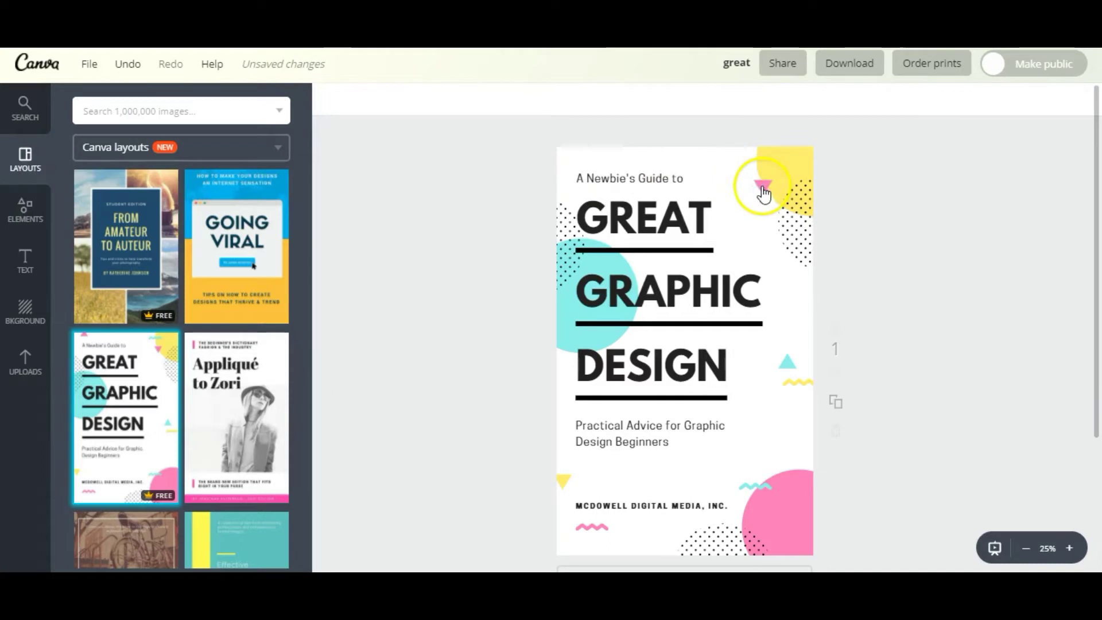
pyautogui.press('Delete')
pyautogui.click(791, 363)
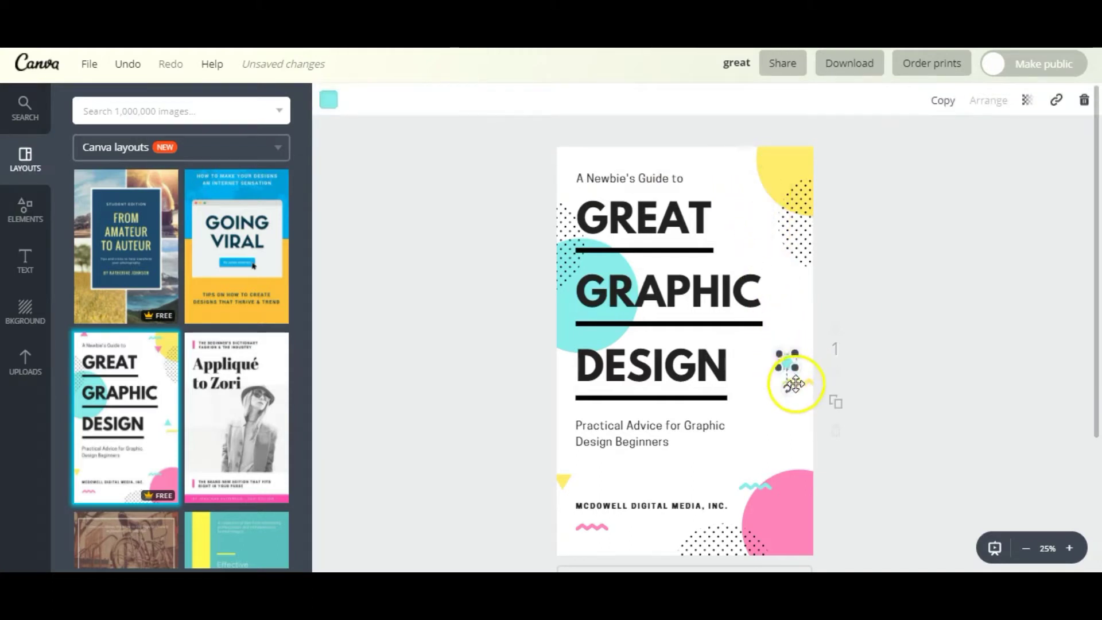
pyautogui.press('Delete')
pyautogui.click(797, 384)
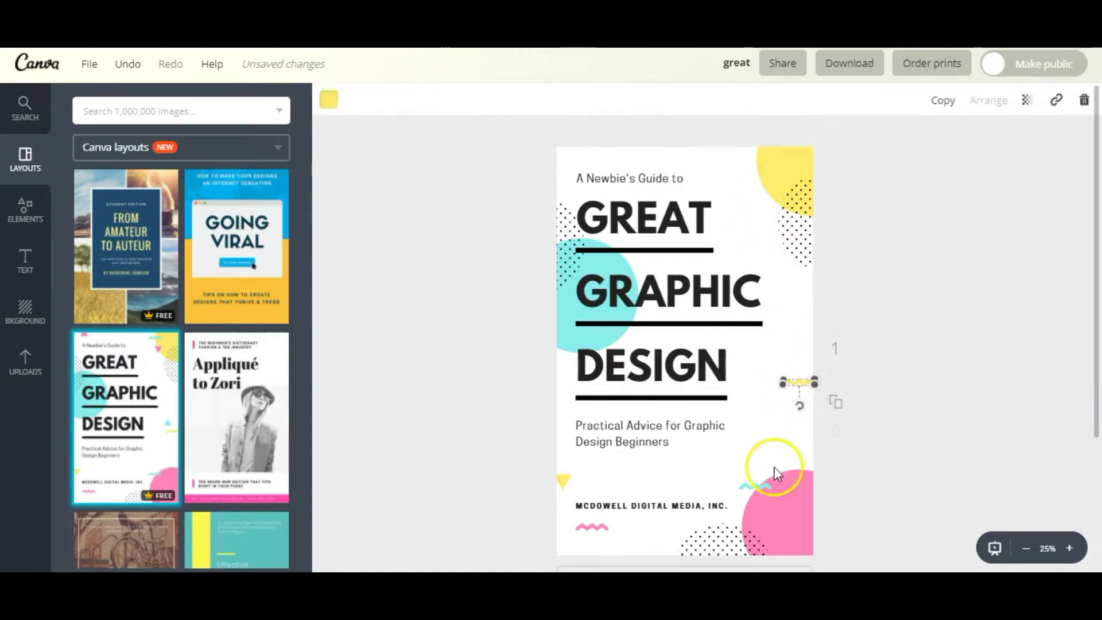
pyautogui.press('Delete')
# Remove the pink squiggle under MCDOWELL at the bottom of the cover
pyautogui.click(752, 489)
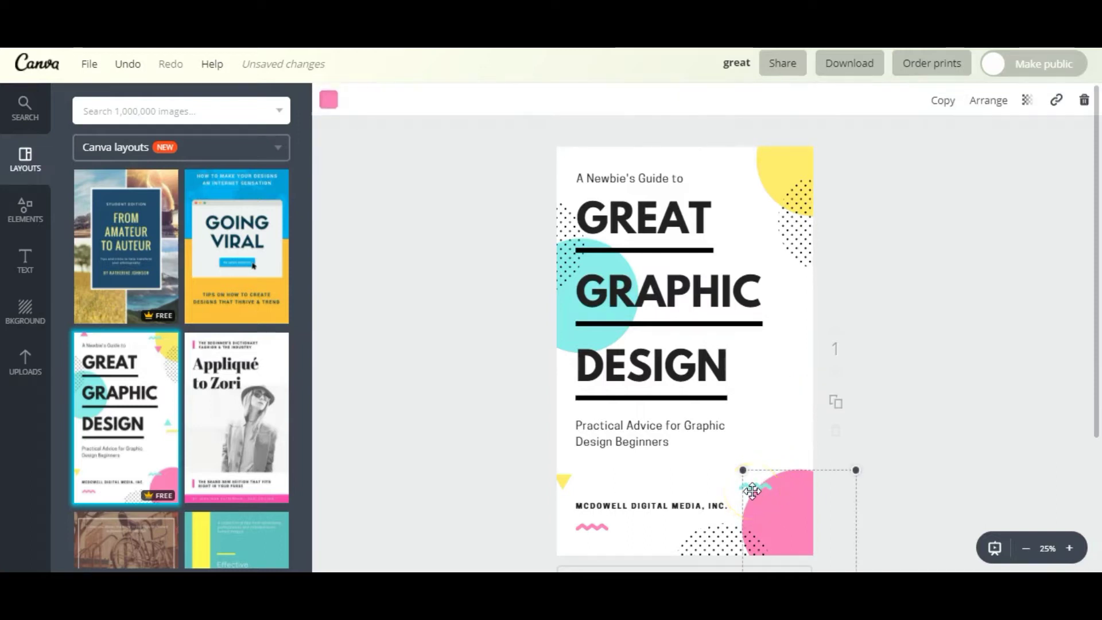
pyautogui.click(927, 443)
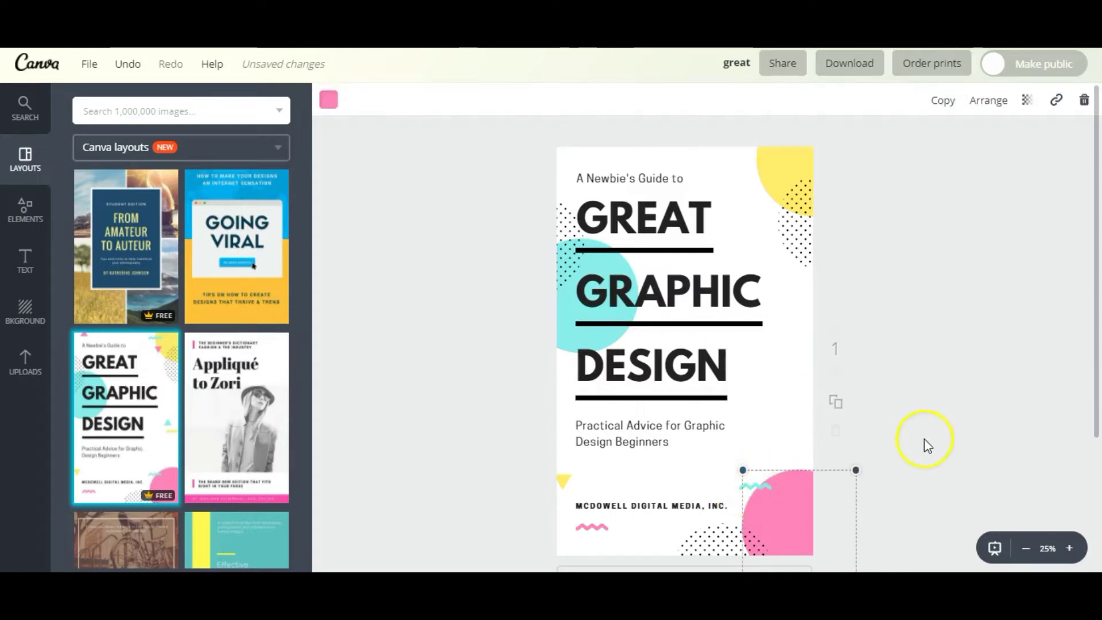
pyautogui.click(742, 475)
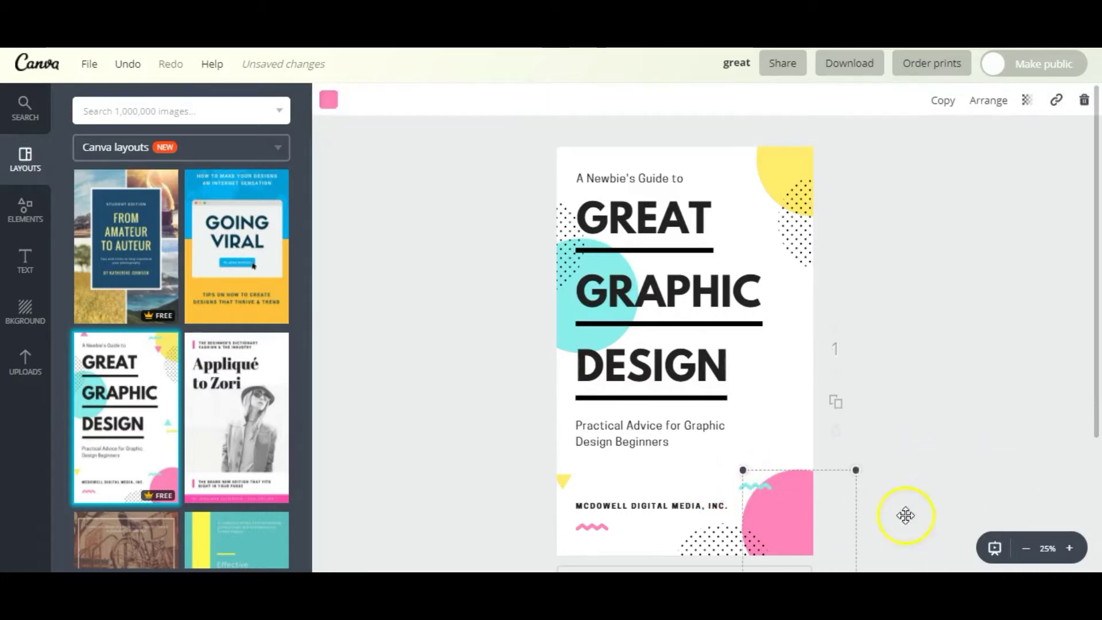
pyautogui.click(746, 484)
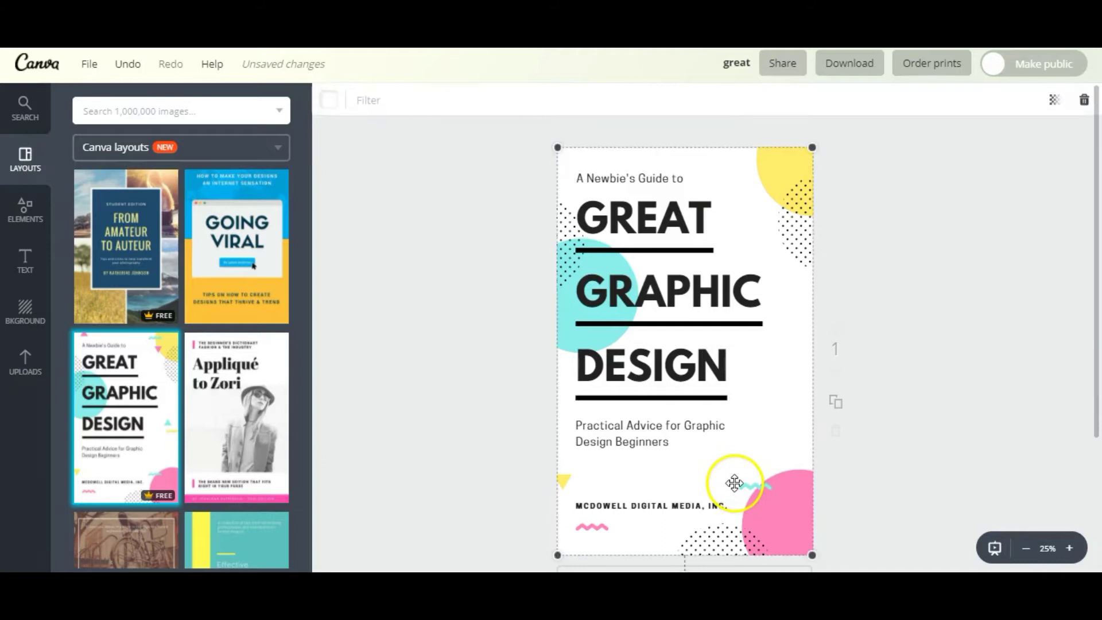
pyautogui.click(757, 485)
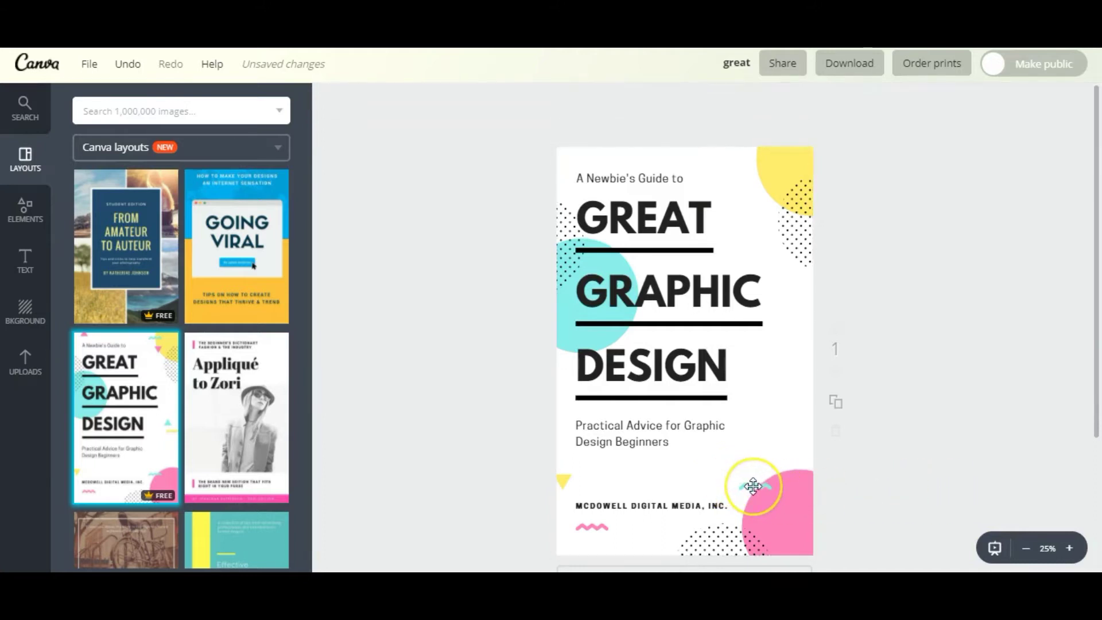
pyautogui.click(564, 479)
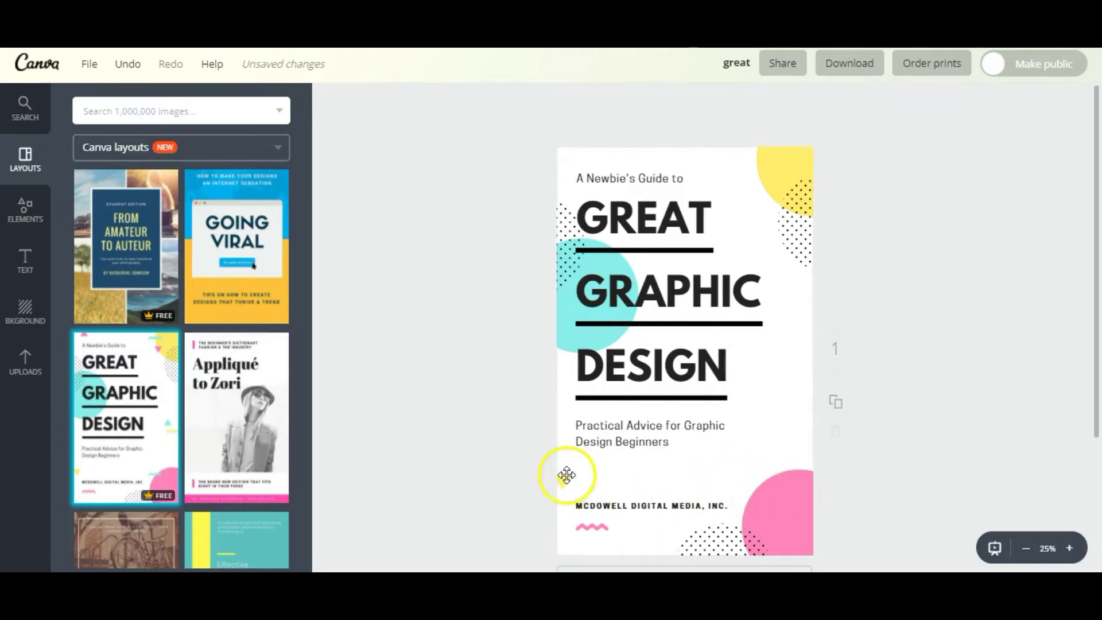
pyautogui.click(591, 527)
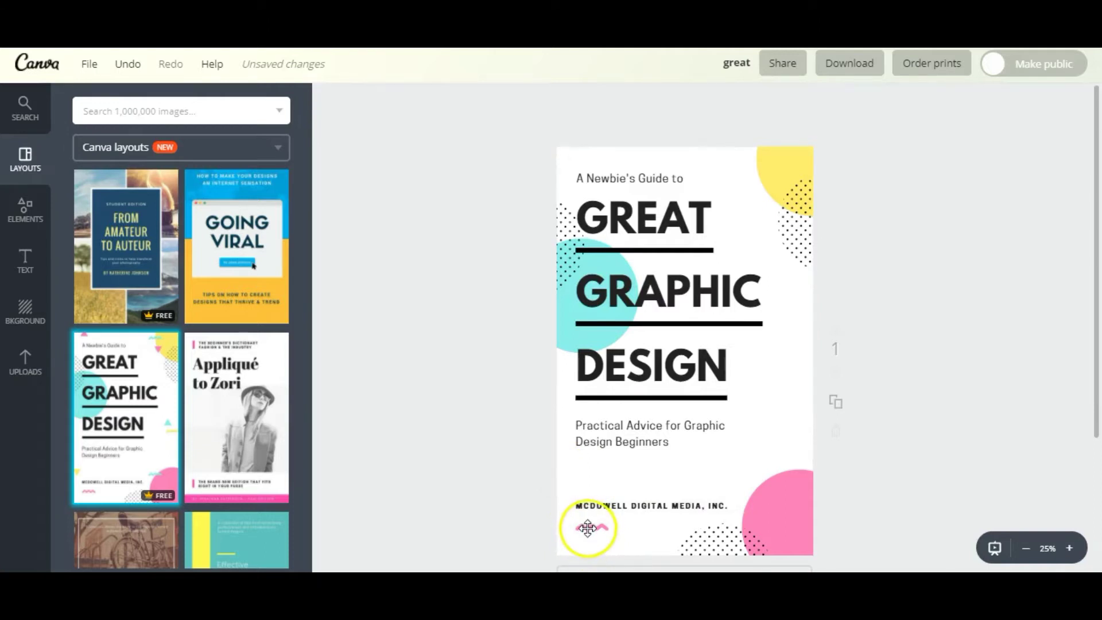
pyautogui.press('Delete')
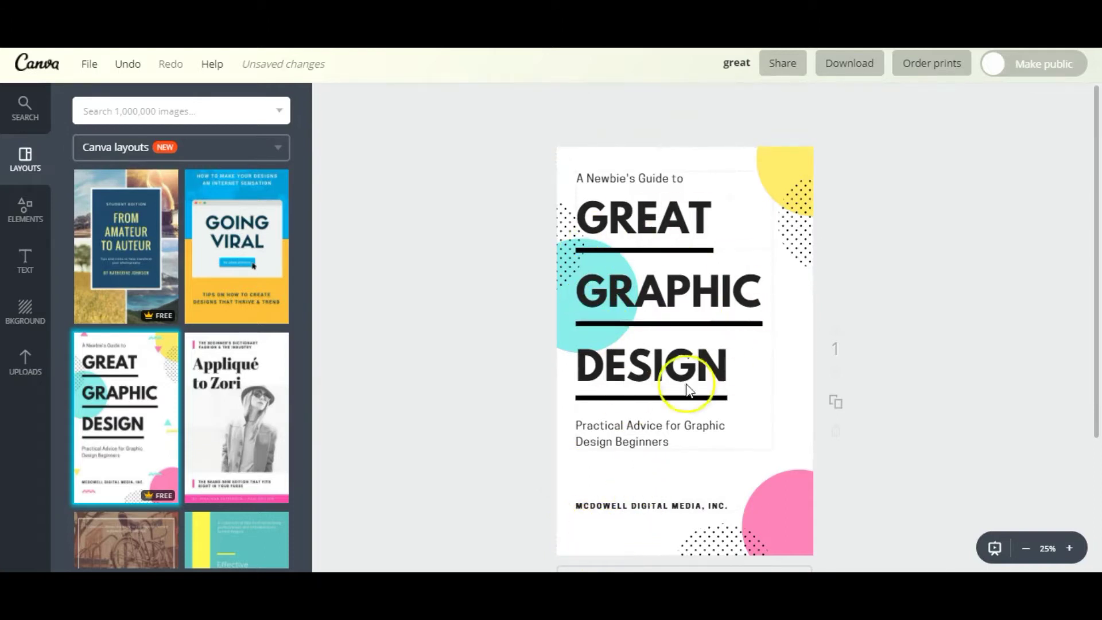
# Replace the word GREAT with YOUR in the cover title
pyautogui.moveTo(638, 224); pyautogui.dragTo(638, 231)
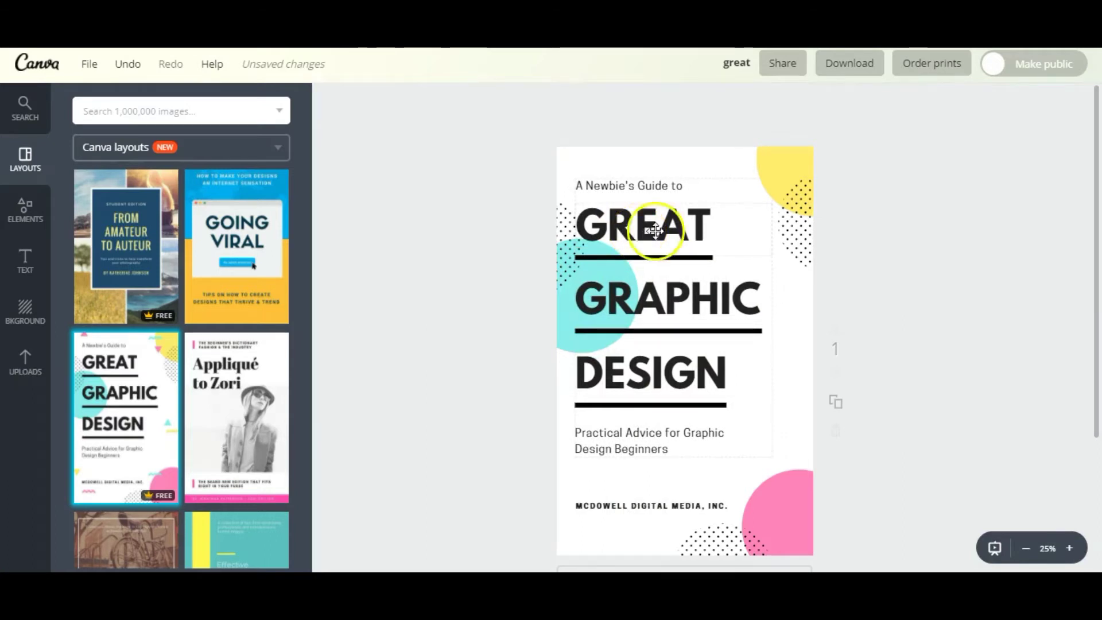
pyautogui.click(680, 240)
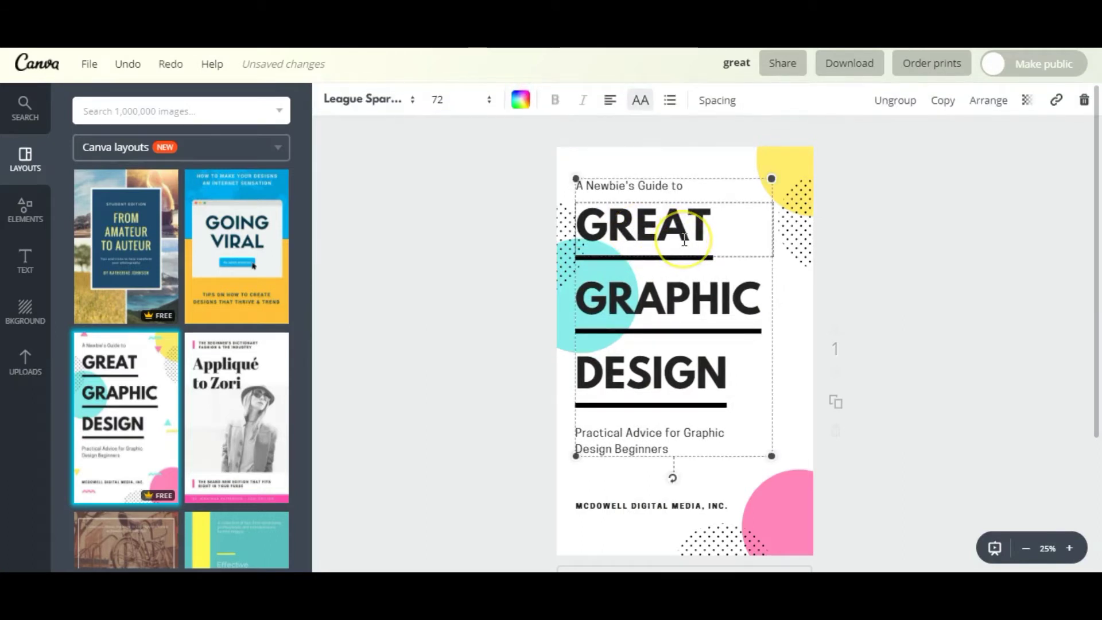
pyautogui.doubleClick(683, 218)
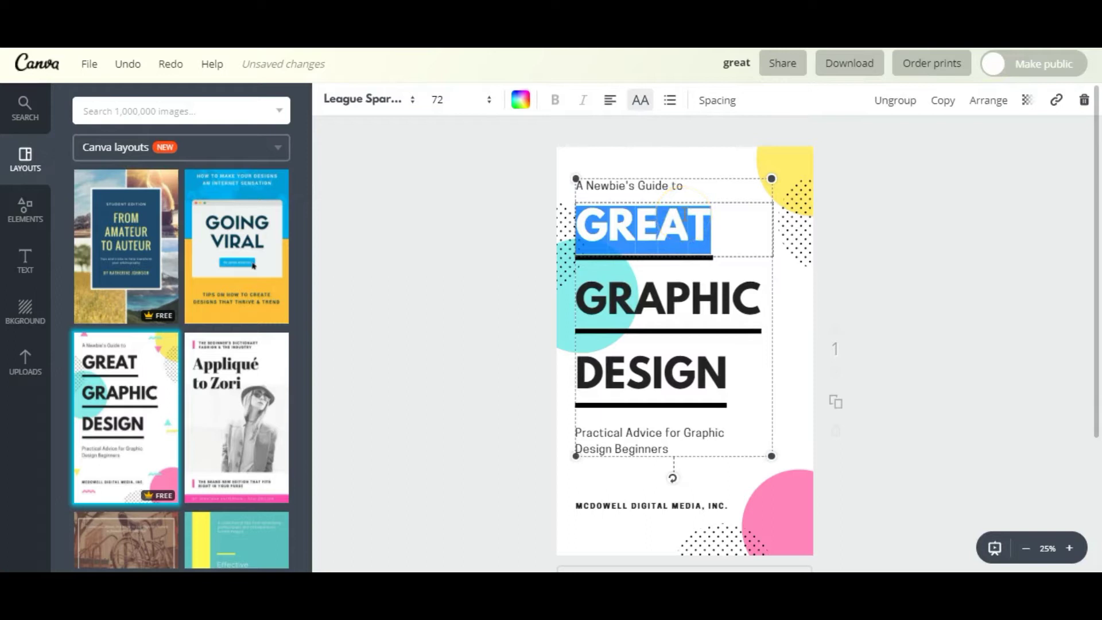
pyautogui.write('YOUR')
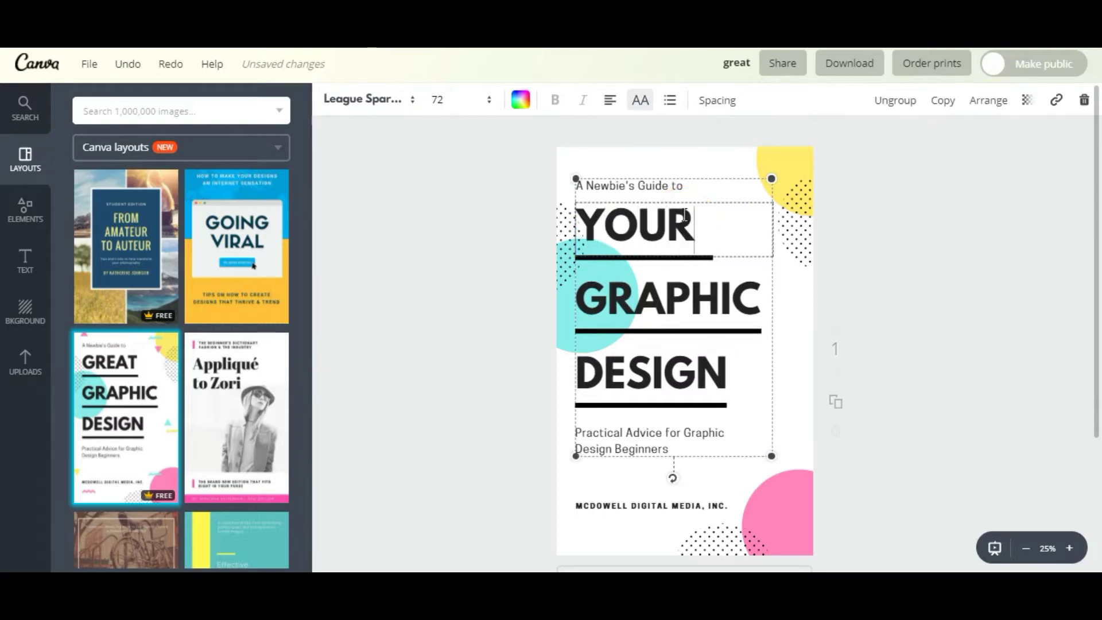
# Change GRAPHIC to PERFECT and DESIGN to CUSTOMER in the title
pyautogui.click(698, 313)
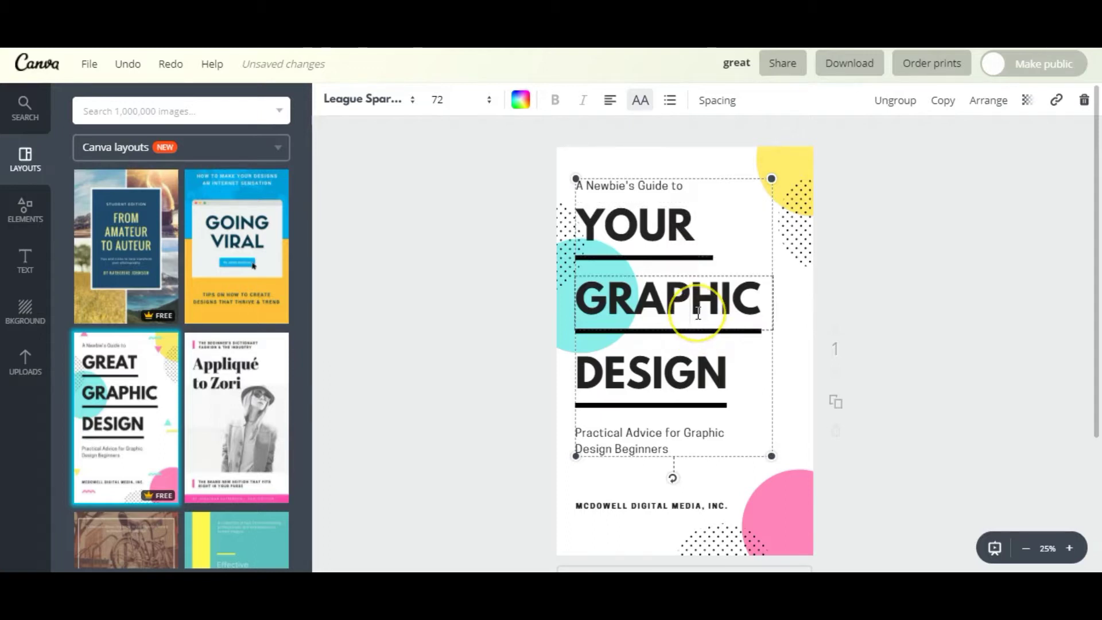
pyautogui.hotkey('ctrl', 'a')
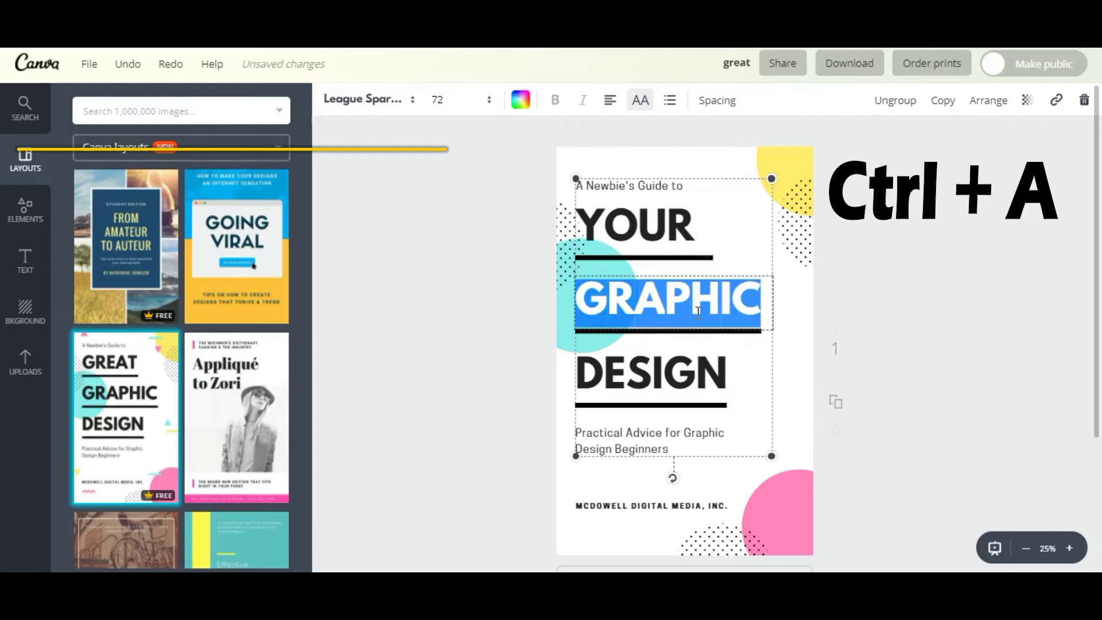
pyautogui.write('PER')
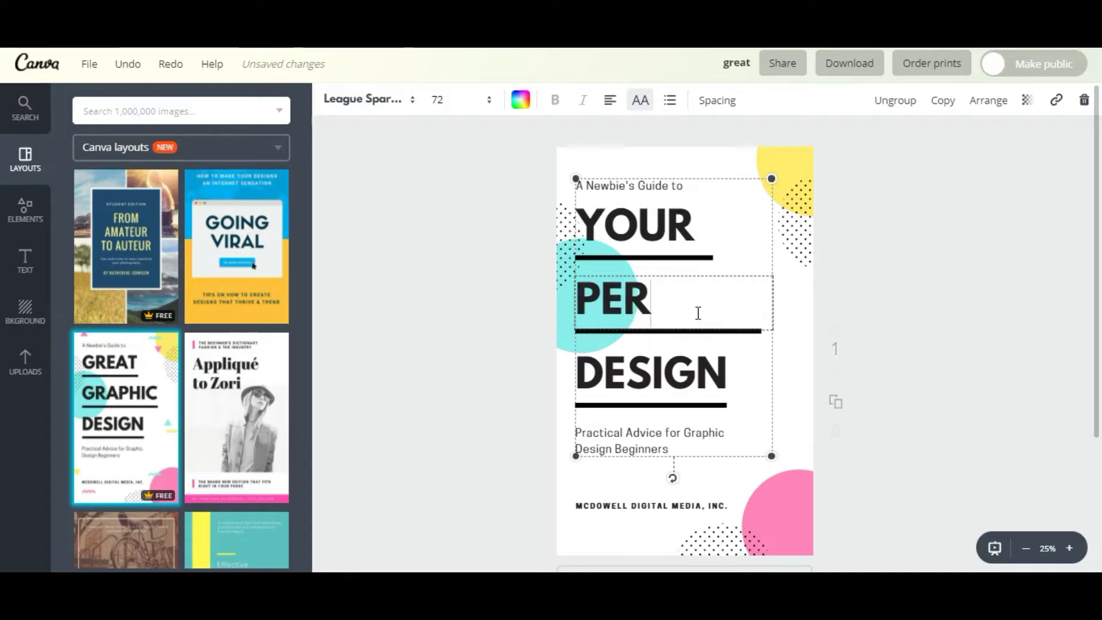
pyautogui.write('FEC')
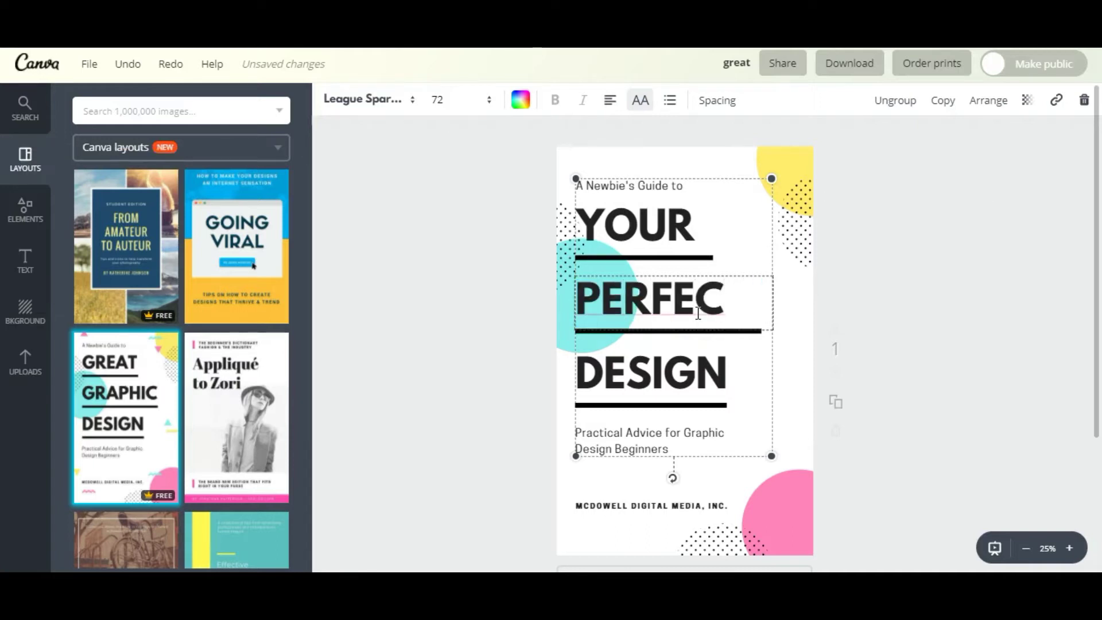
pyautogui.write('T')
pyautogui.press('Escape')
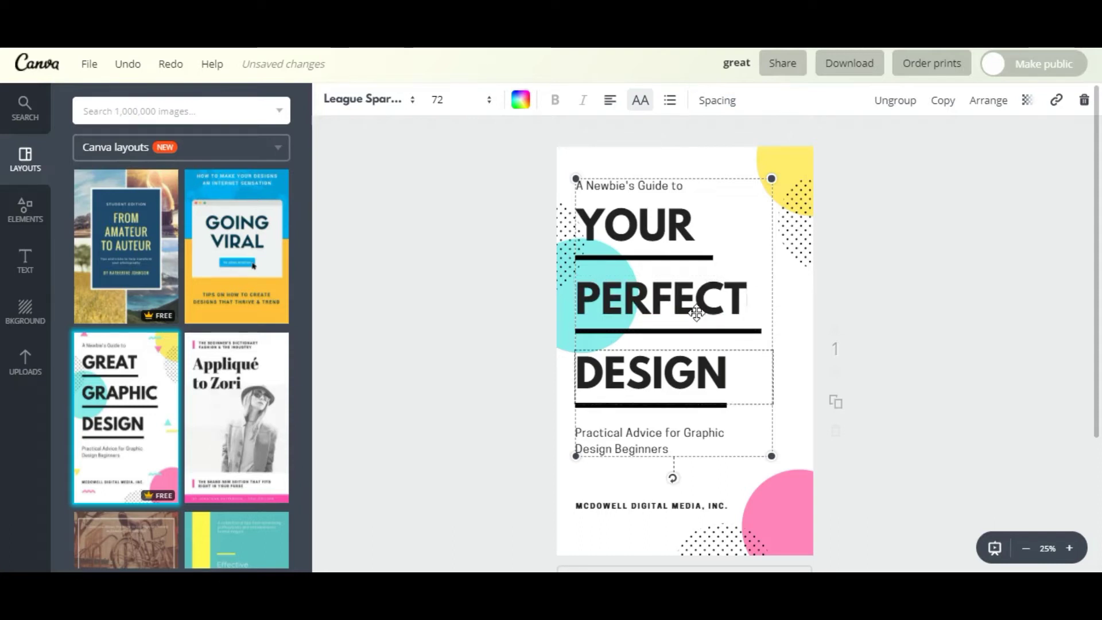
pyautogui.press('Return')
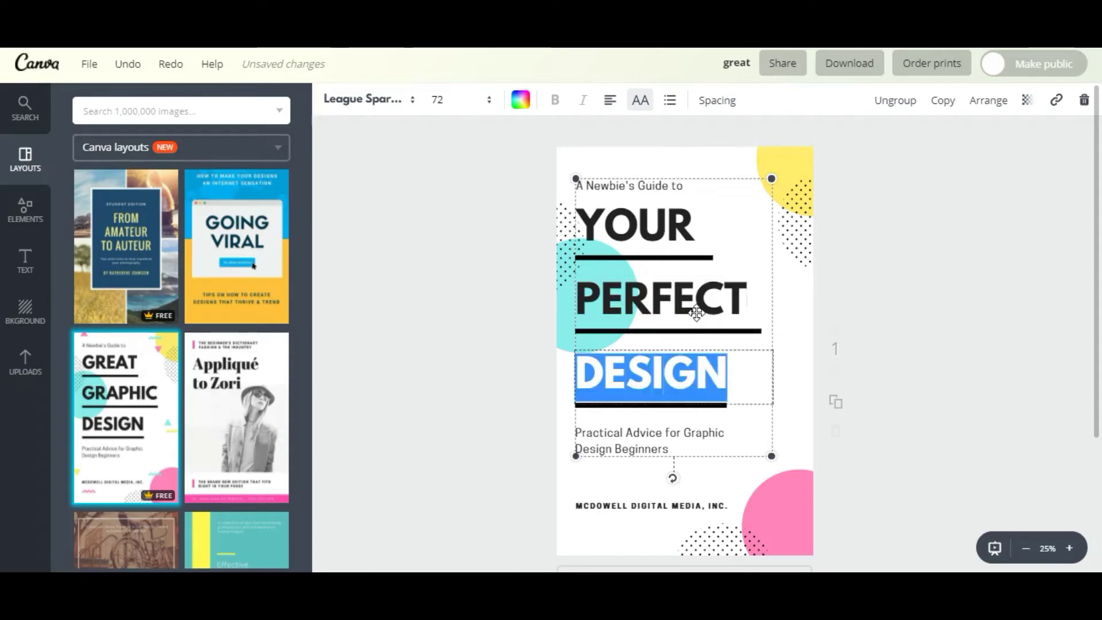
pyautogui.write('CUSTOMER')
pyautogui.scroll(-2, 644, 323)
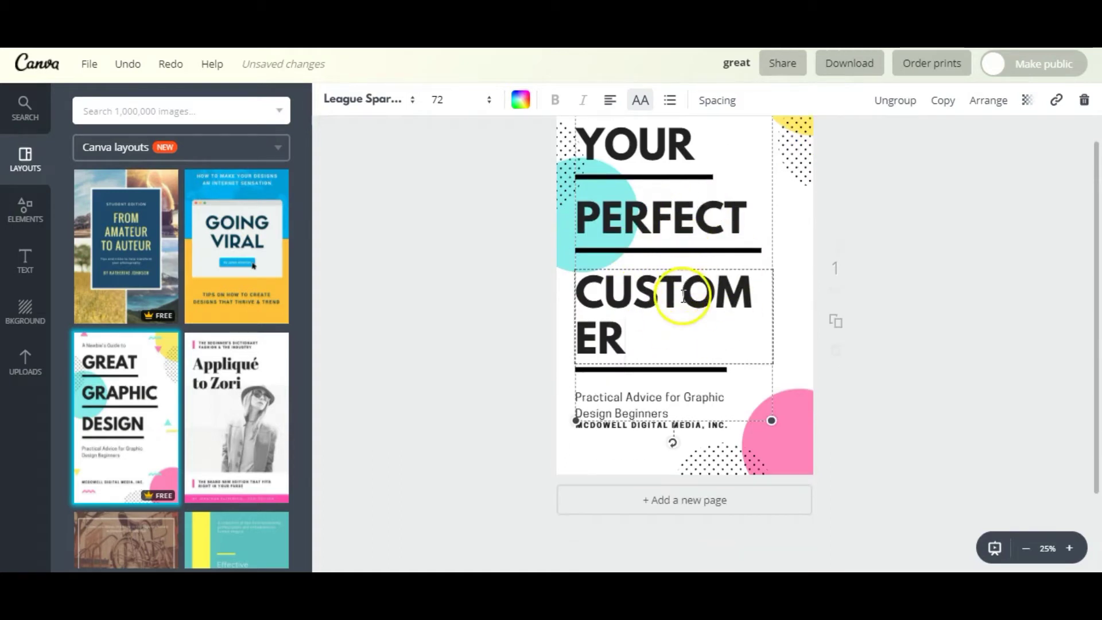
pyautogui.scroll(2, 536, 296)
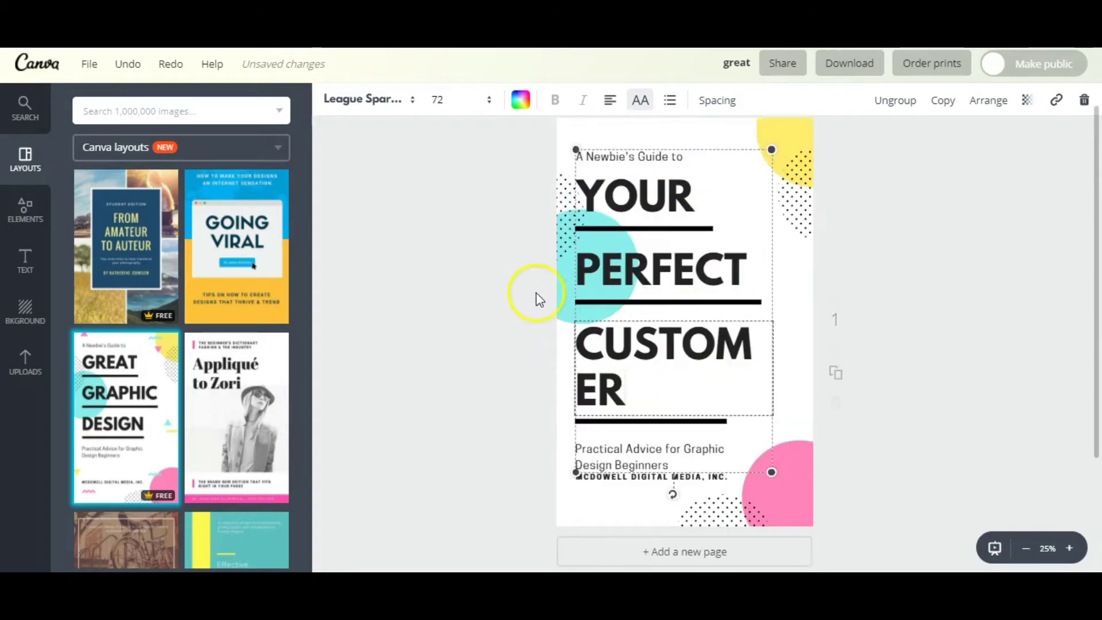
# Ungroup the cover text and delete the "A Newbie's Guide to" line
pyautogui.click(485, 280)
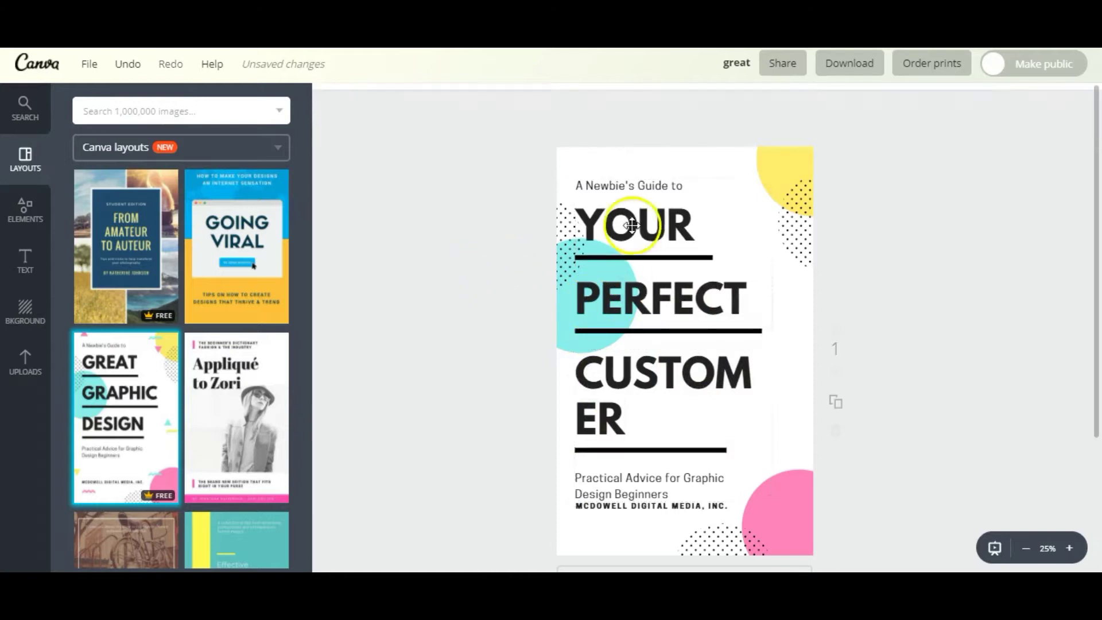
pyautogui.click(677, 188)
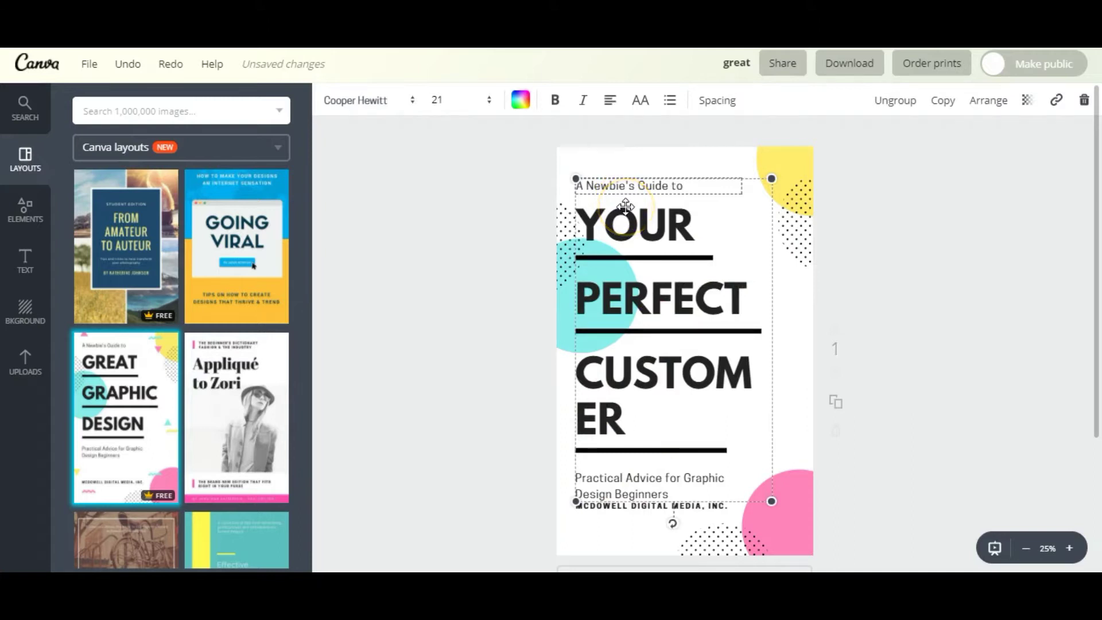
pyautogui.click(897, 107)
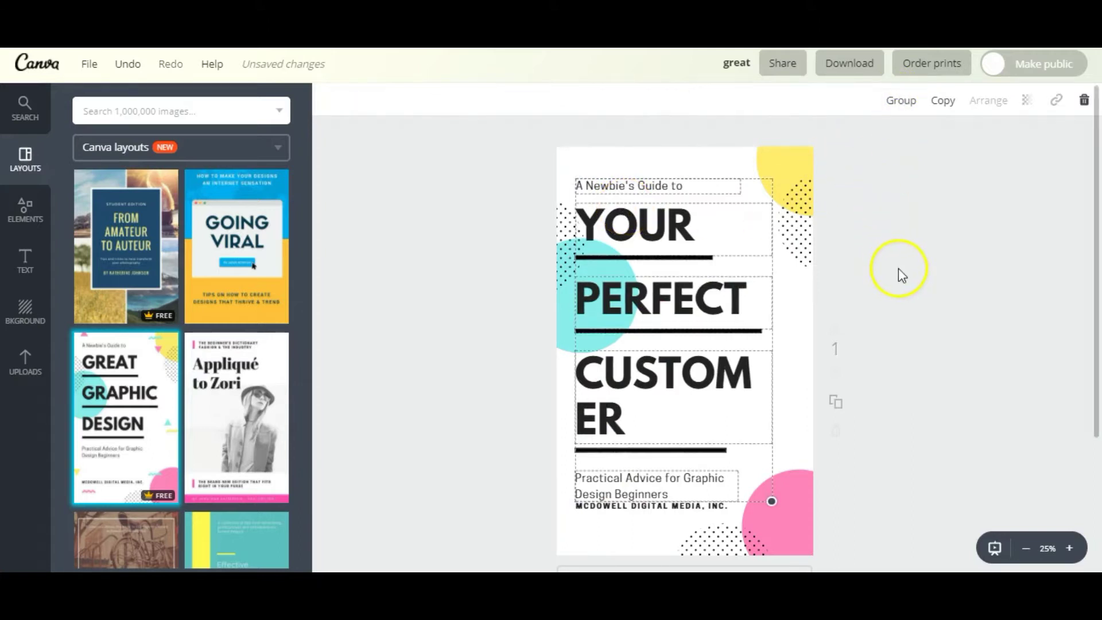
pyautogui.click(882, 292)
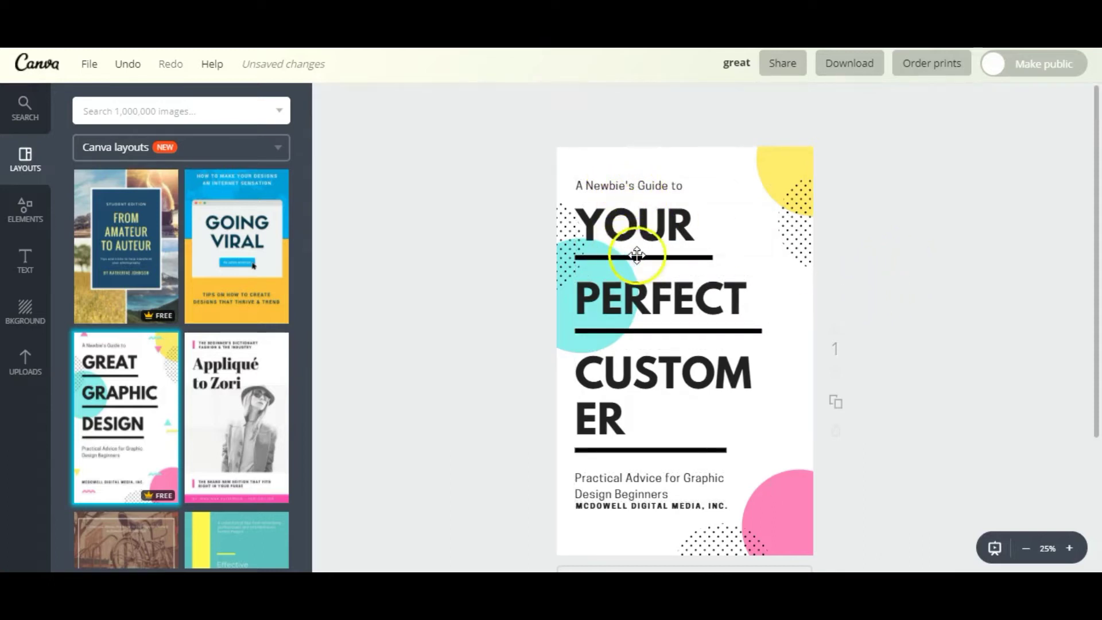
pyautogui.click(643, 188)
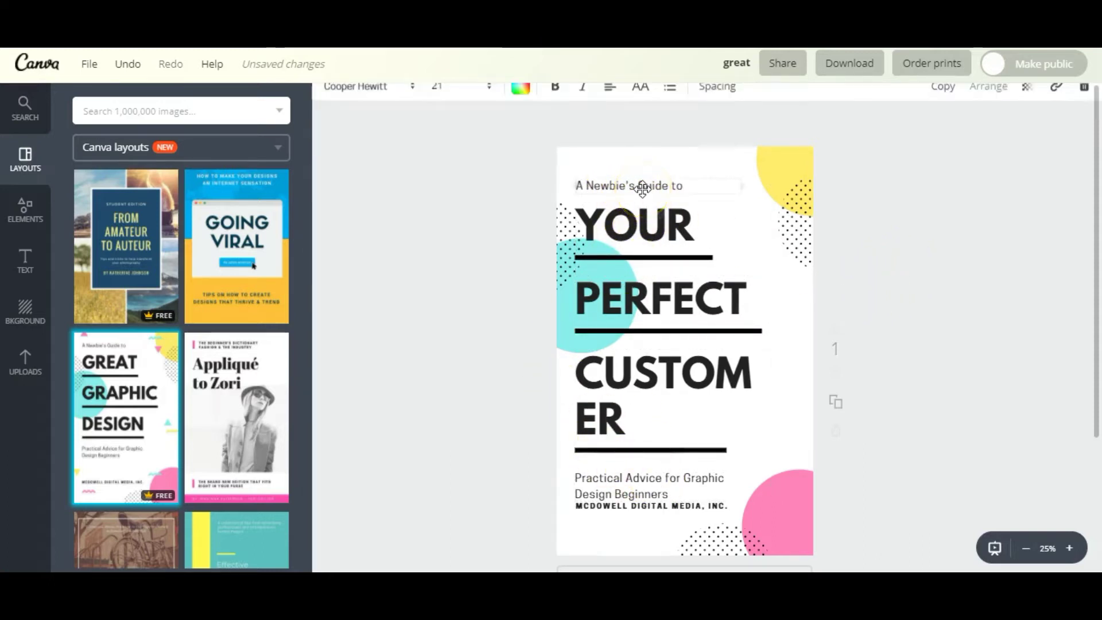
pyautogui.click(1084, 87)
# Paste the website address over MCDOWELL DIGITAL MEDIA and move it to the bottom-left edge
pyautogui.scroll(-2, 855, 270)
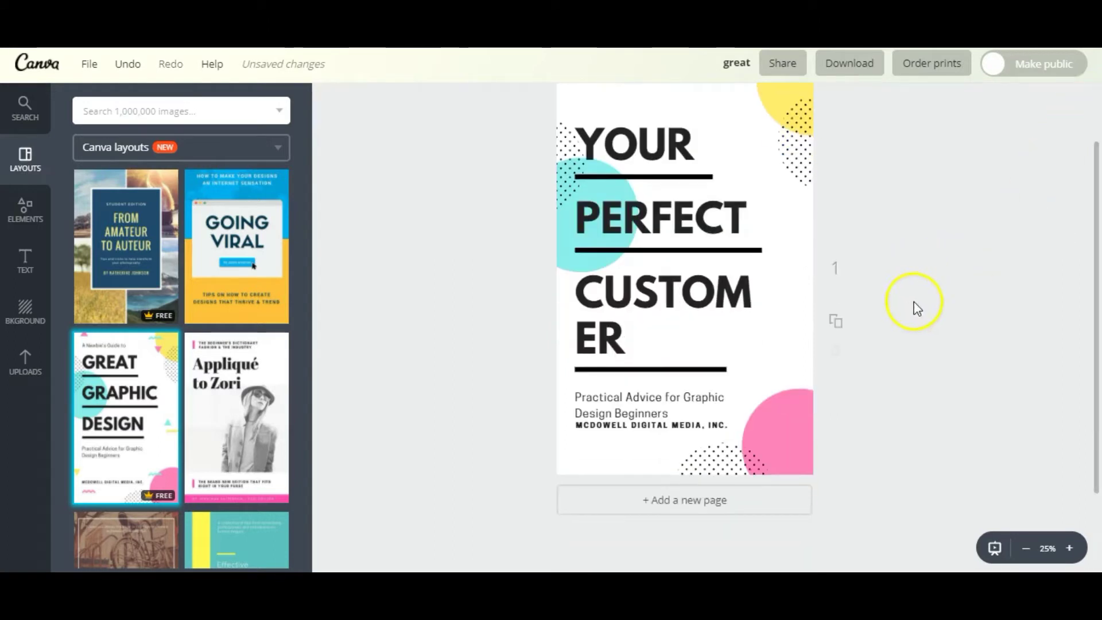
pyautogui.click(611, 424)
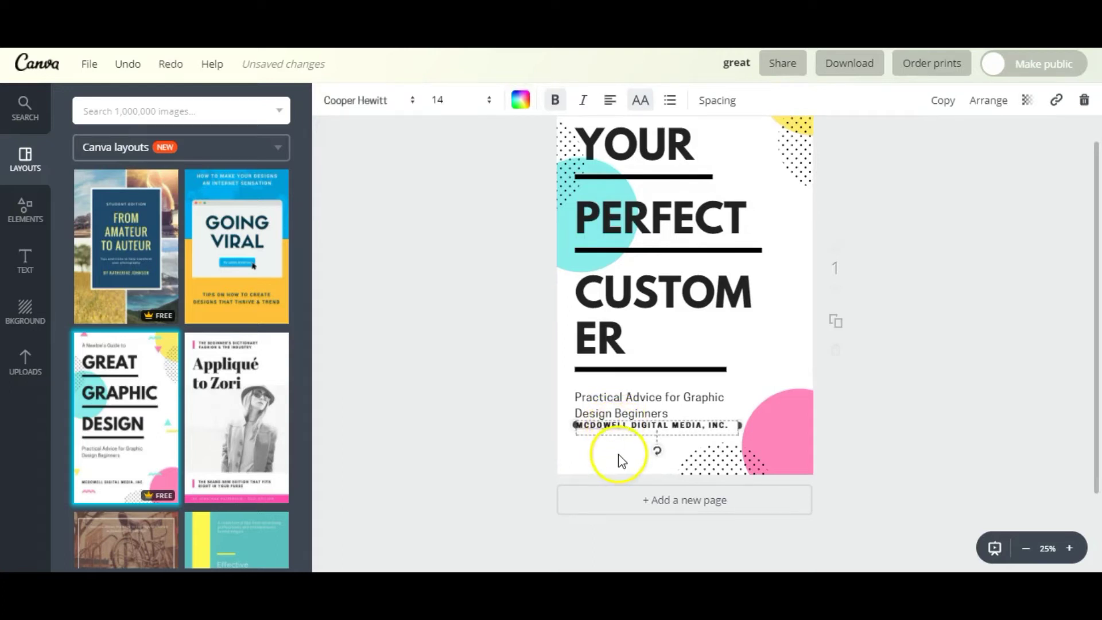
pyautogui.doubleClick(623, 458)
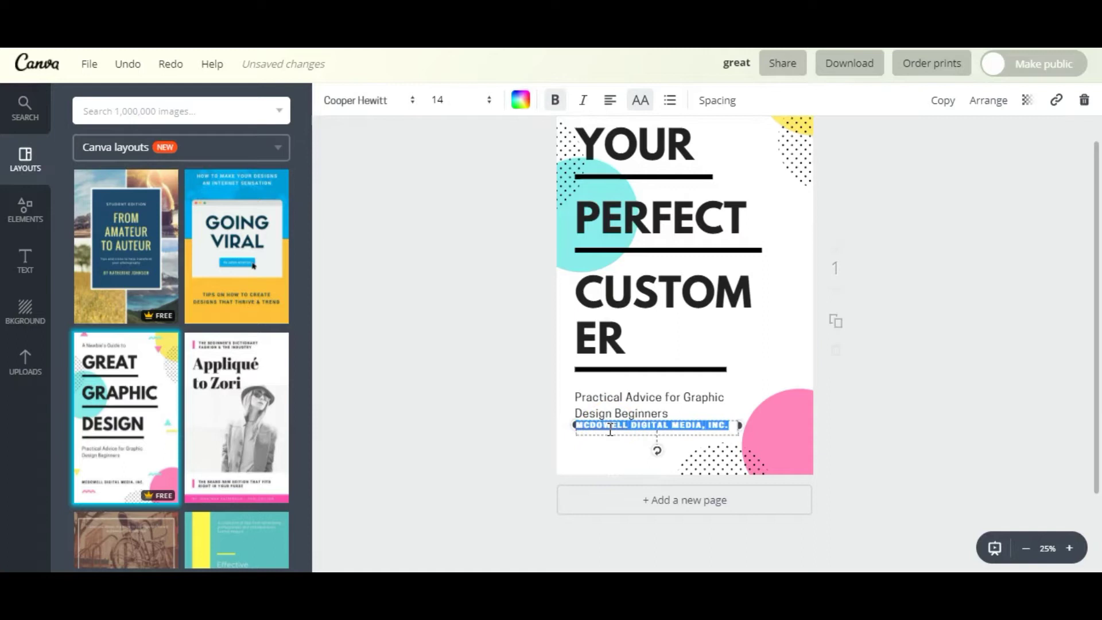
pyautogui.write('WWW.SANDRATHEMOMBOSS.COM')
pyautogui.click(664, 443)
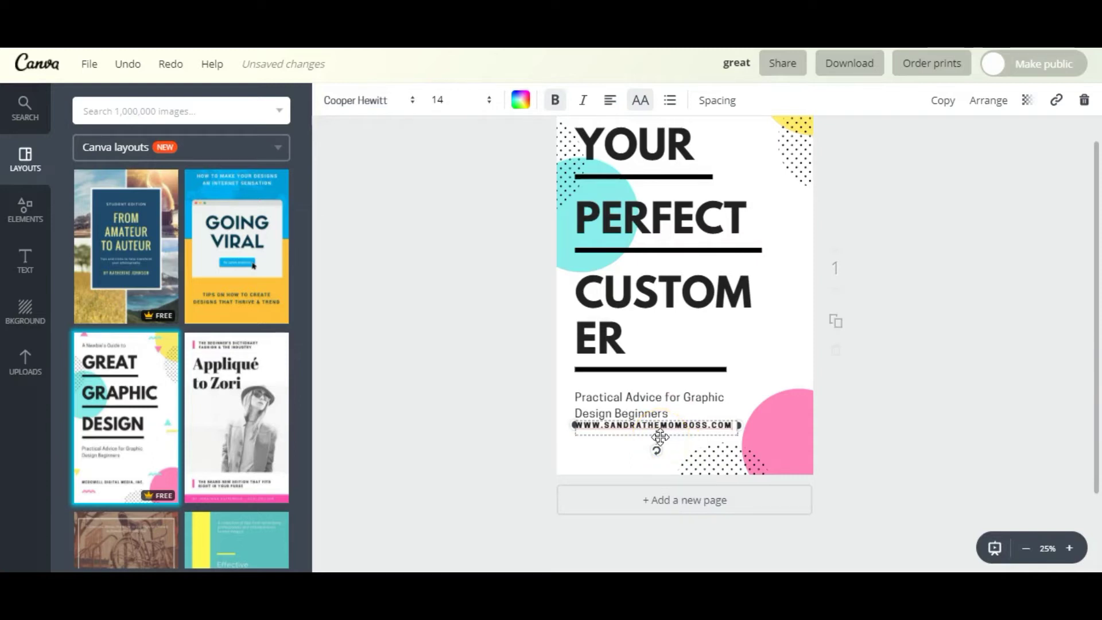
pyautogui.moveTo(657, 445); pyautogui.dragTo(640, 480)
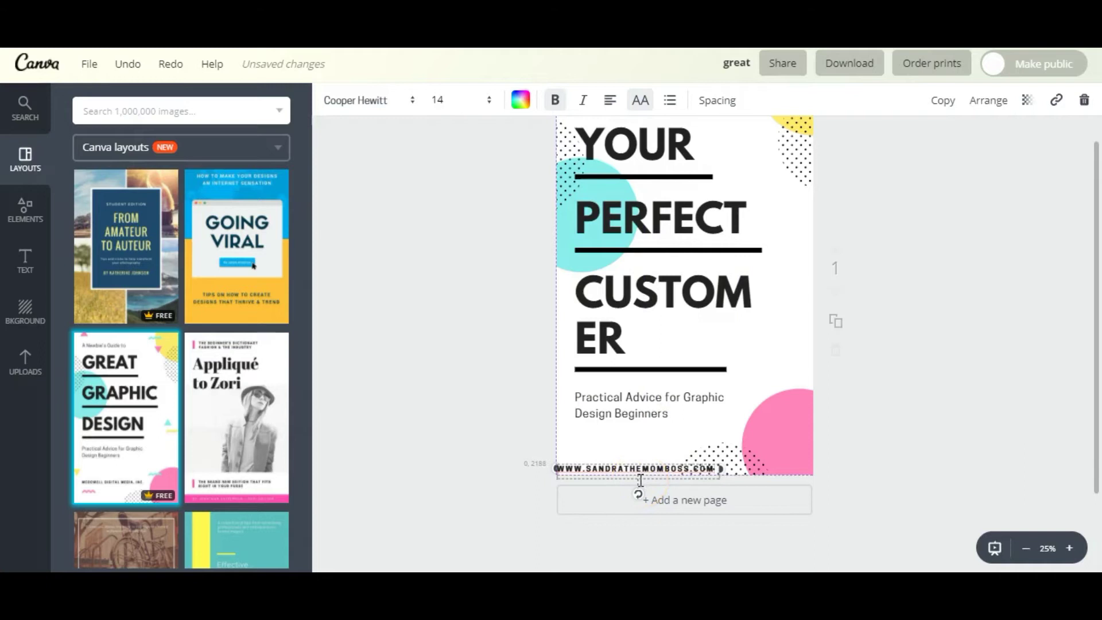
pyautogui.moveTo(640, 479); pyautogui.dragTo(633, 476)
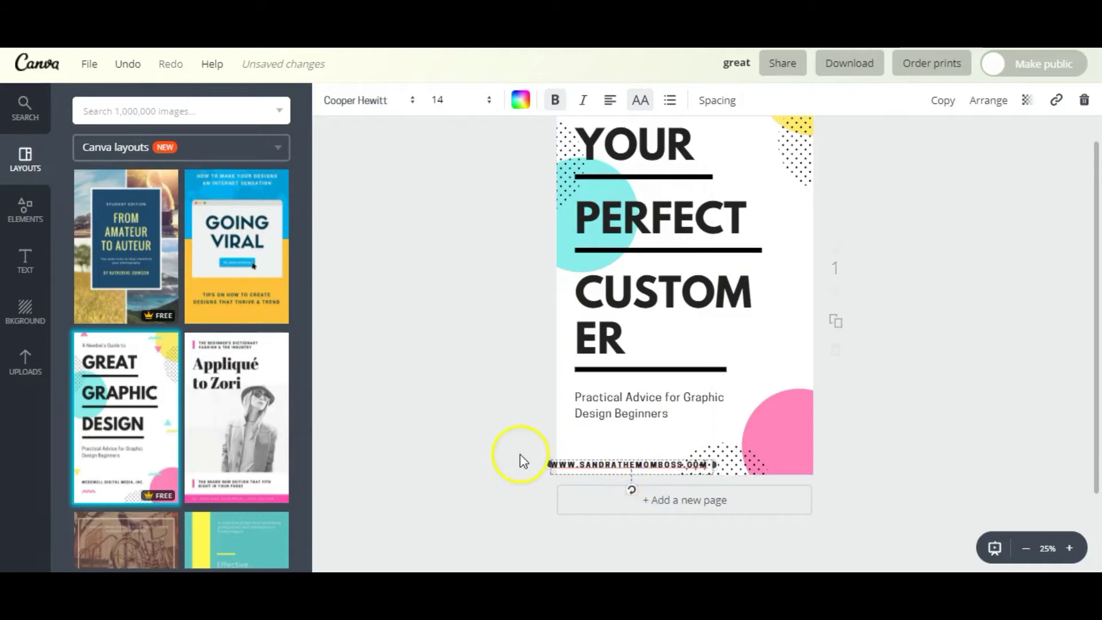
pyautogui.moveTo(639, 475); pyautogui.dragTo(656, 483)
# Retype the subtitle as 'Define & Attract Who You Want To Serve'
pyautogui.click(533, 467)
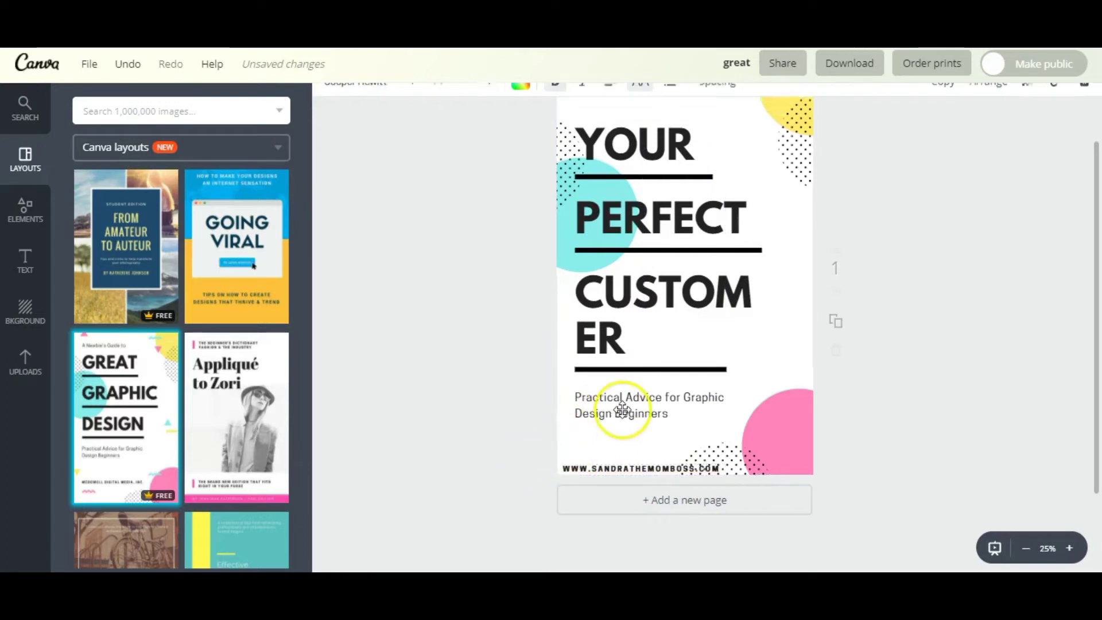
pyautogui.click(622, 408)
pyautogui.click(639, 415)
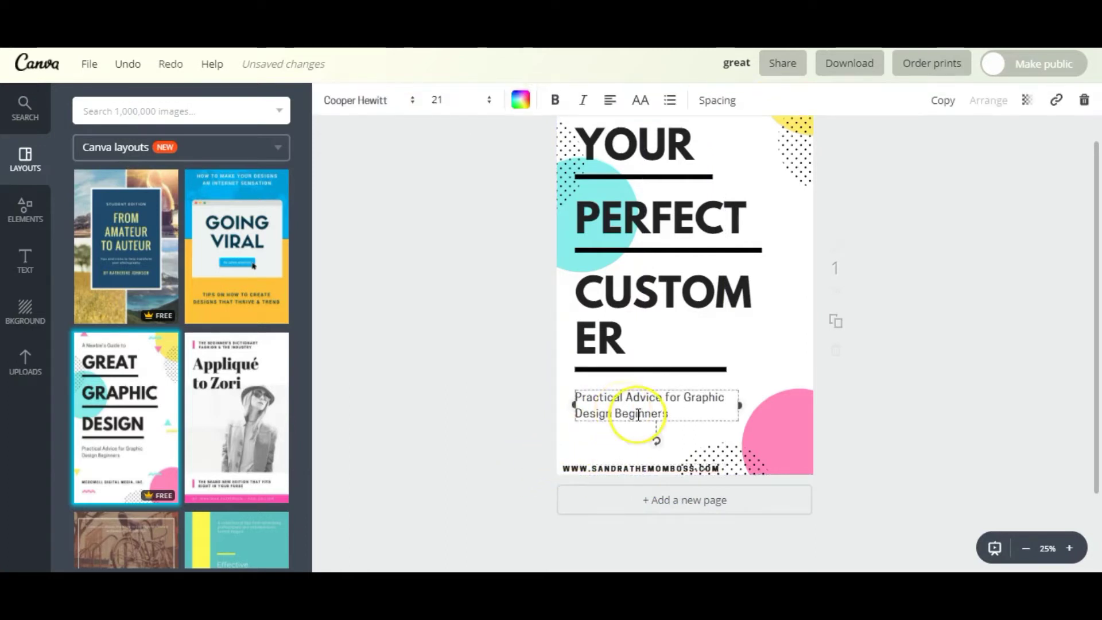
pyautogui.tripleClick(639, 414)
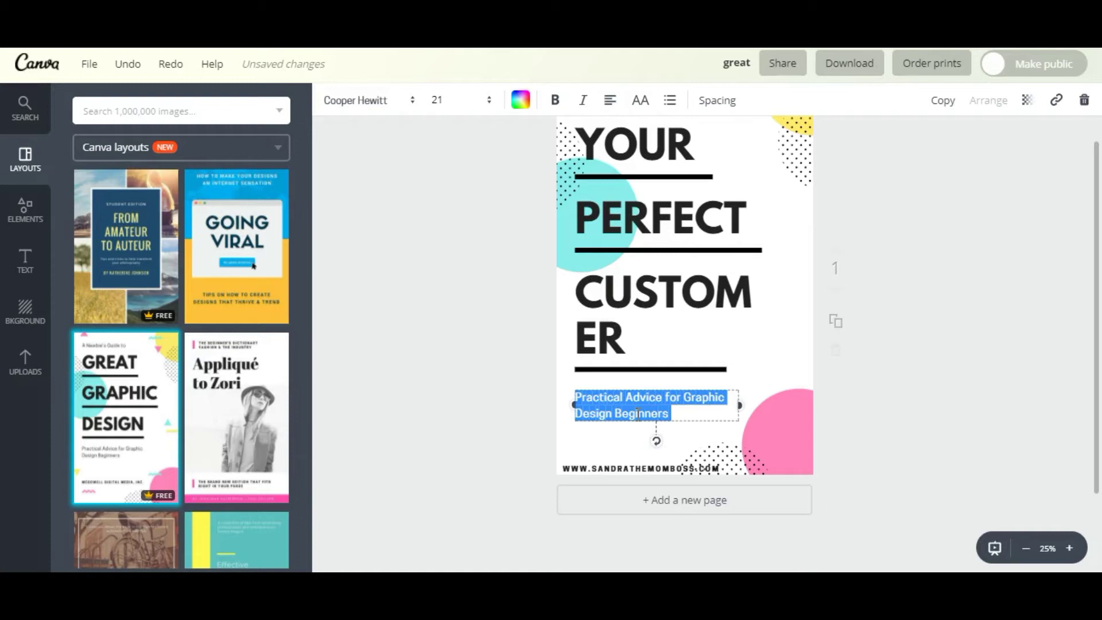
pyautogui.write('Define & Attreac')
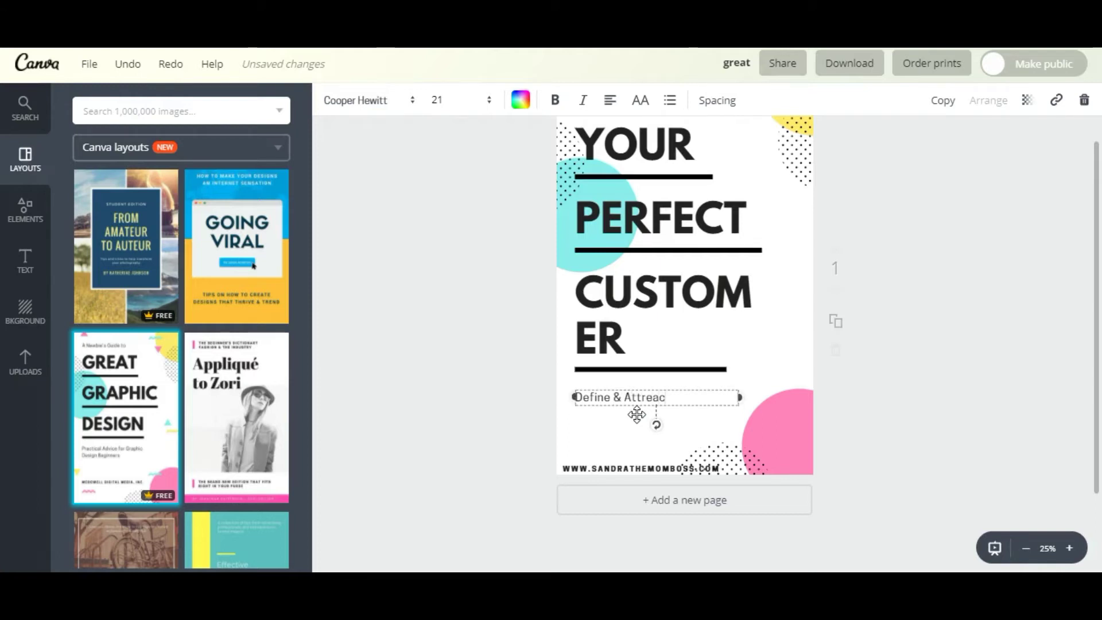
pyautogui.write('t Who You Want To Serve')
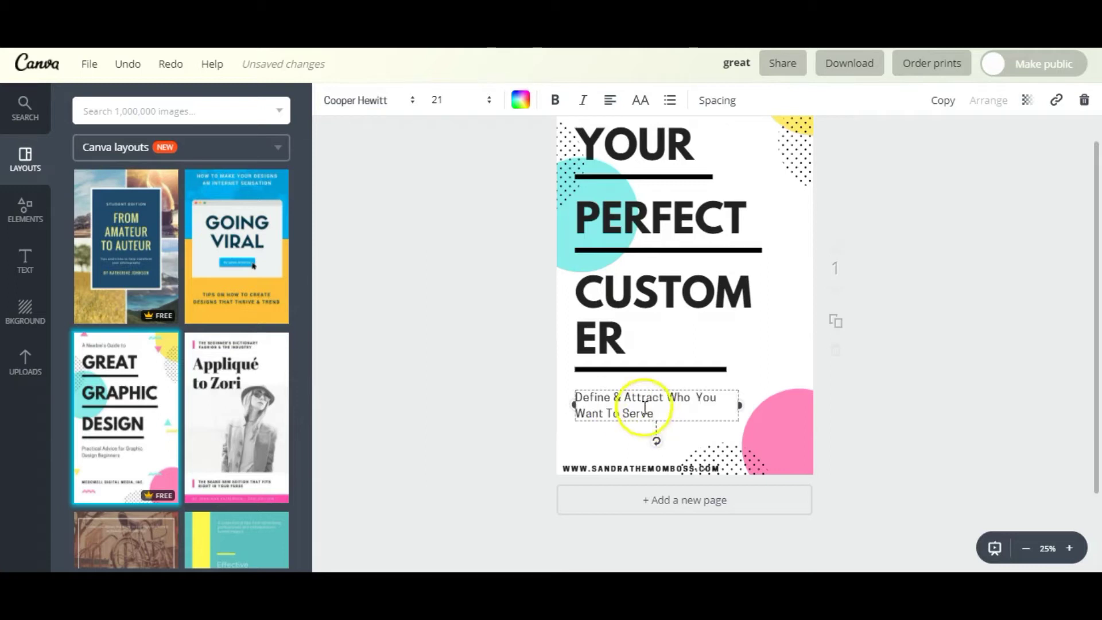
# Format the subtitle in Quando at size 28, centre-aligned
pyautogui.click(489, 100)
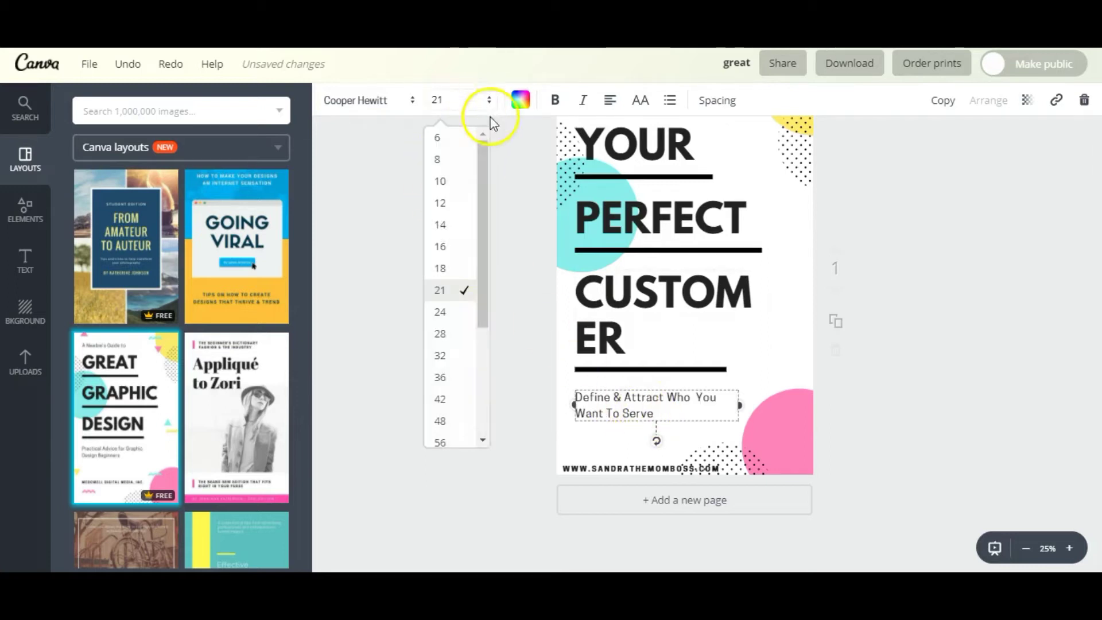
pyautogui.click(447, 335)
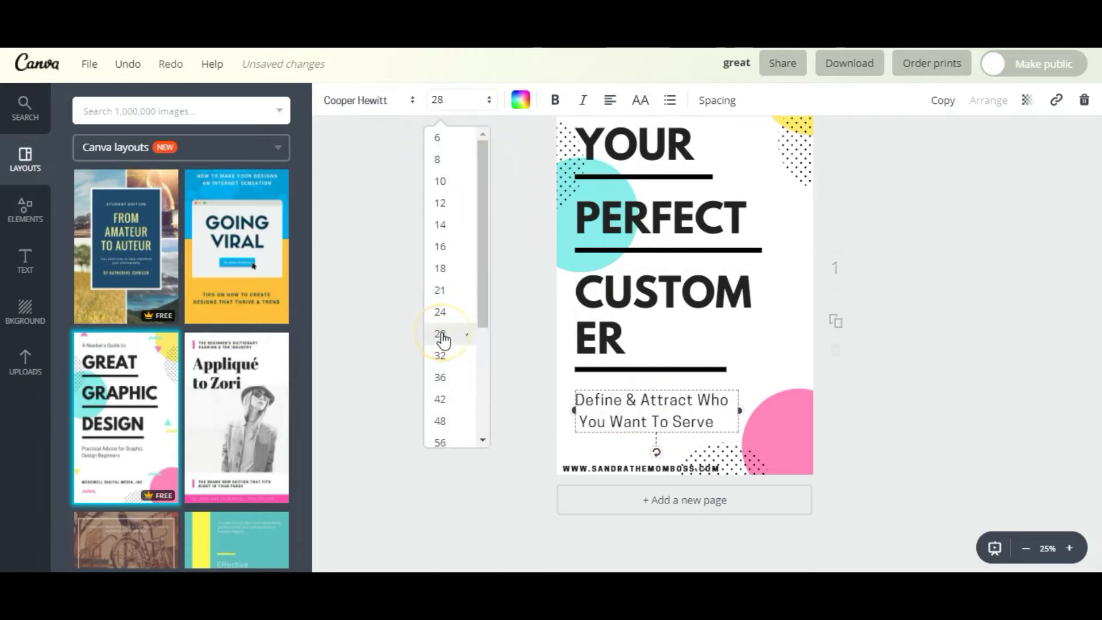
pyautogui.click(370, 100)
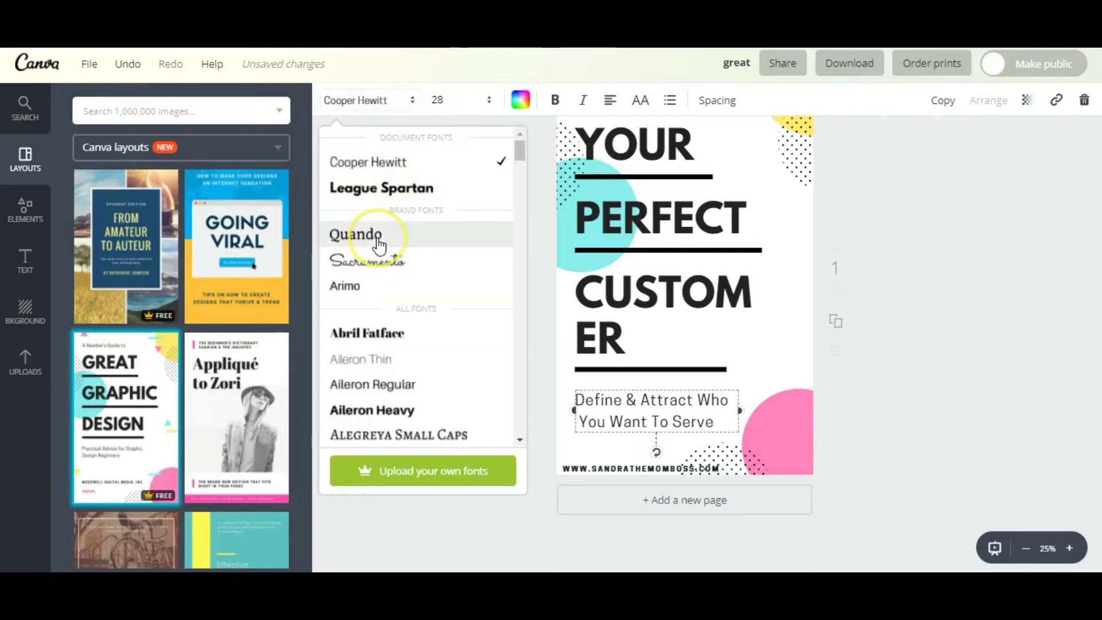
pyautogui.click(381, 247)
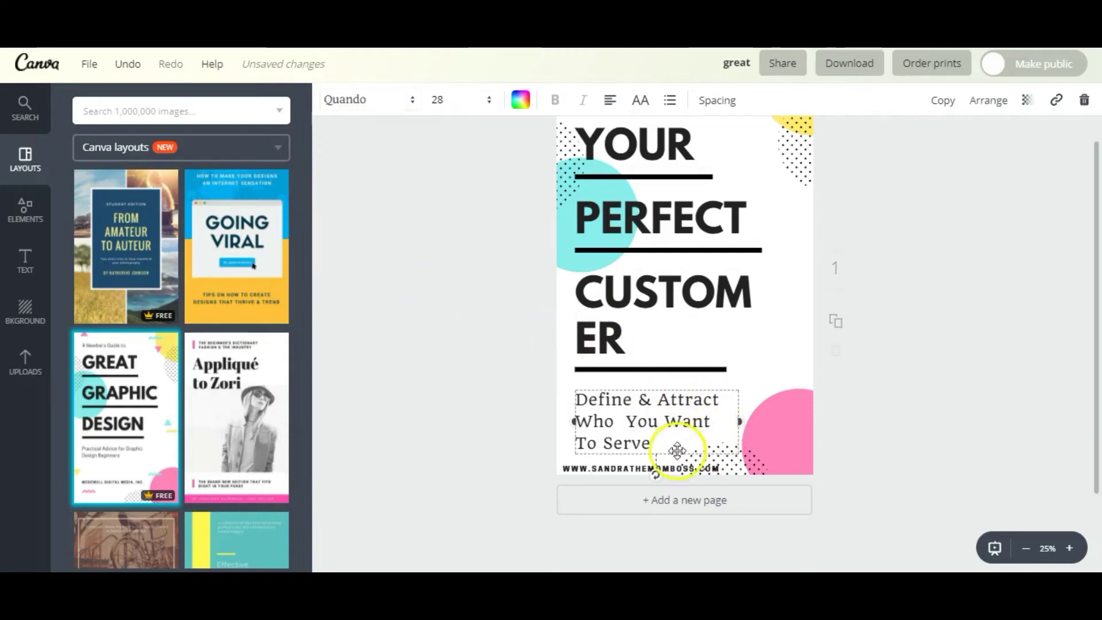
pyautogui.click(609, 103)
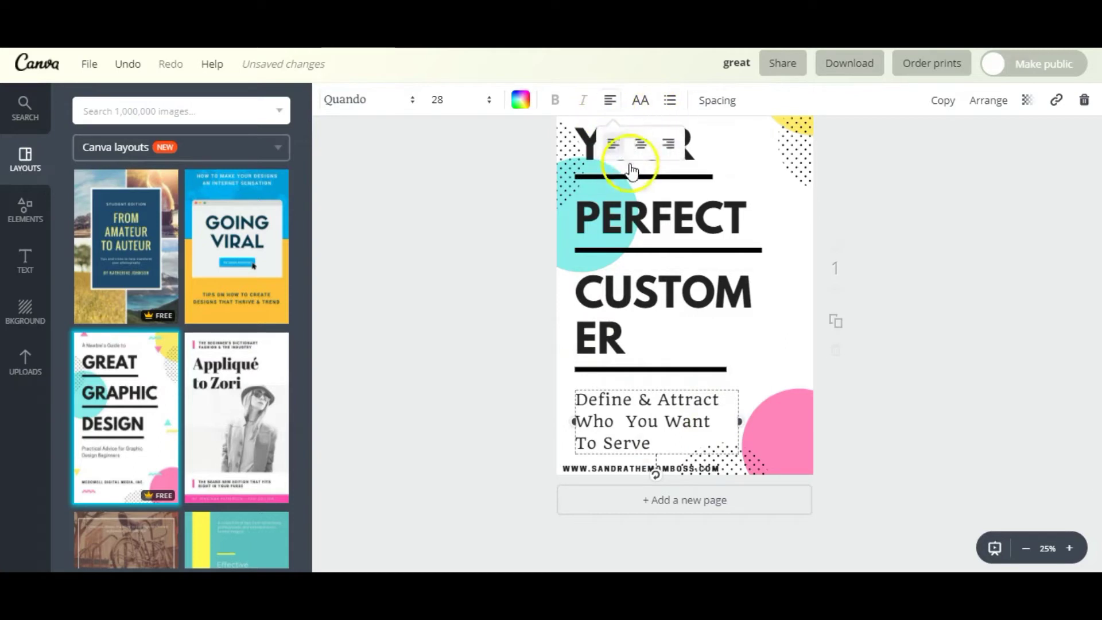
pyautogui.click(645, 147)
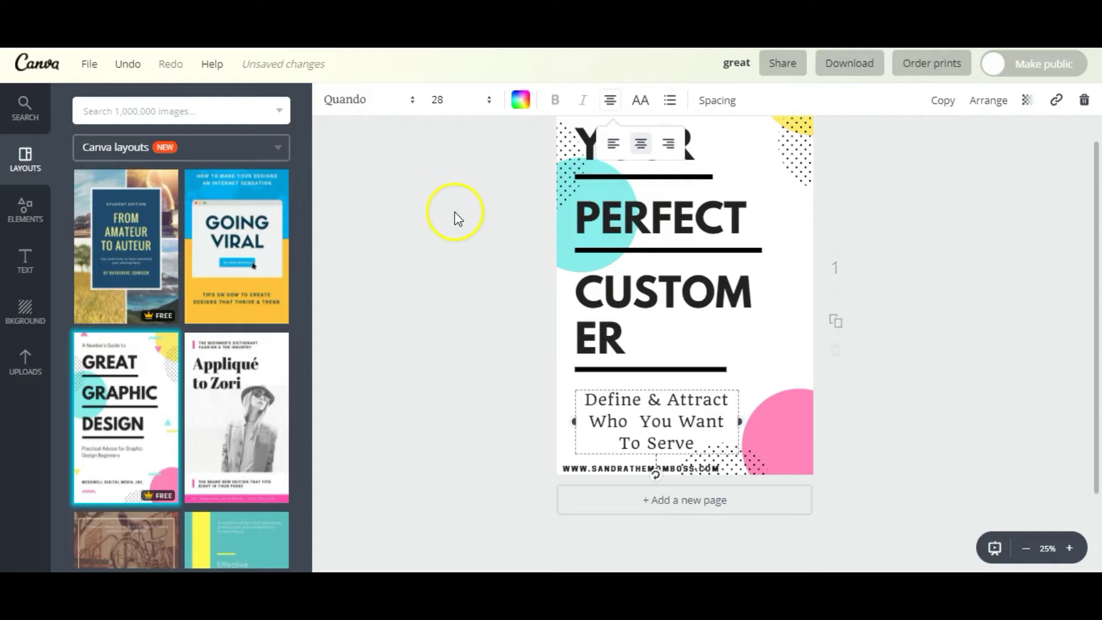
pyautogui.scroll(2, 454, 212)
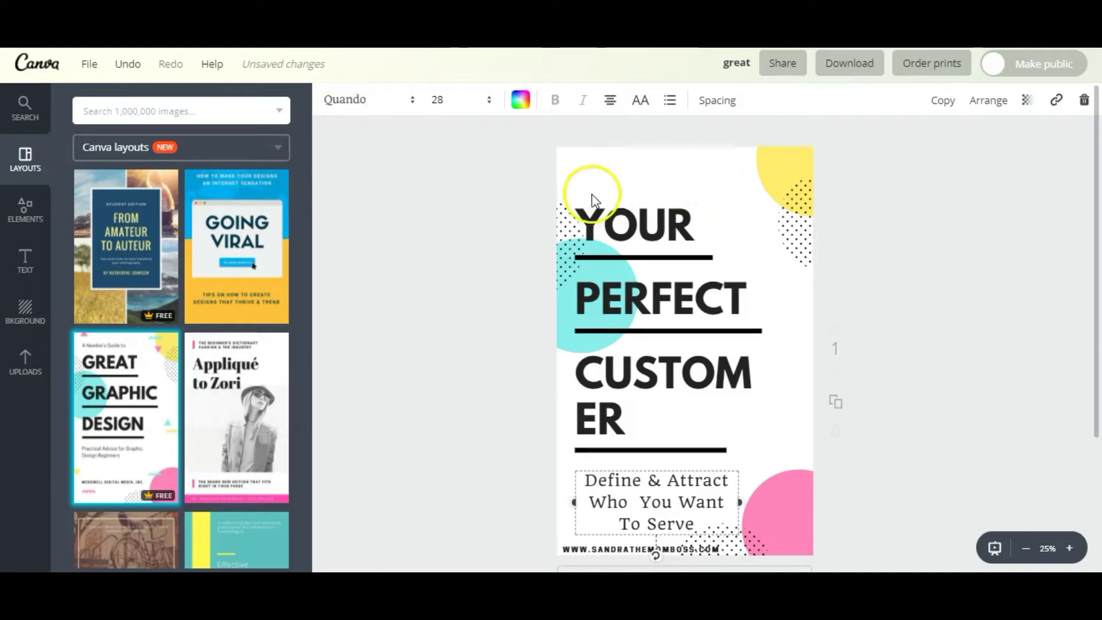
# Set the cover page background to the pale cream brand colour
pyautogui.click(612, 173)
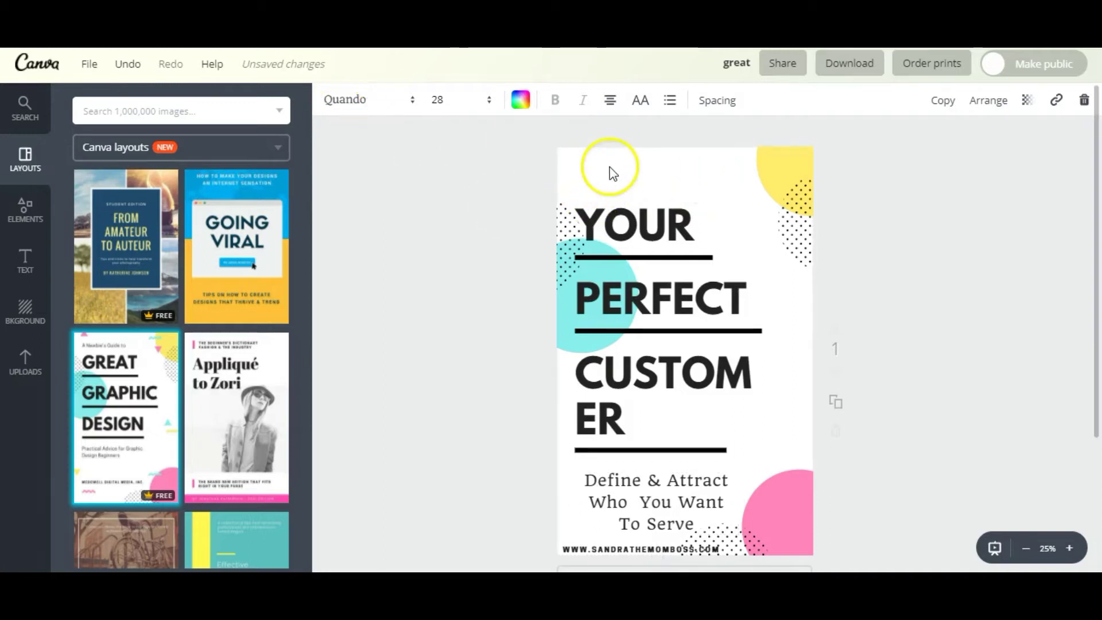
pyautogui.click(669, 187)
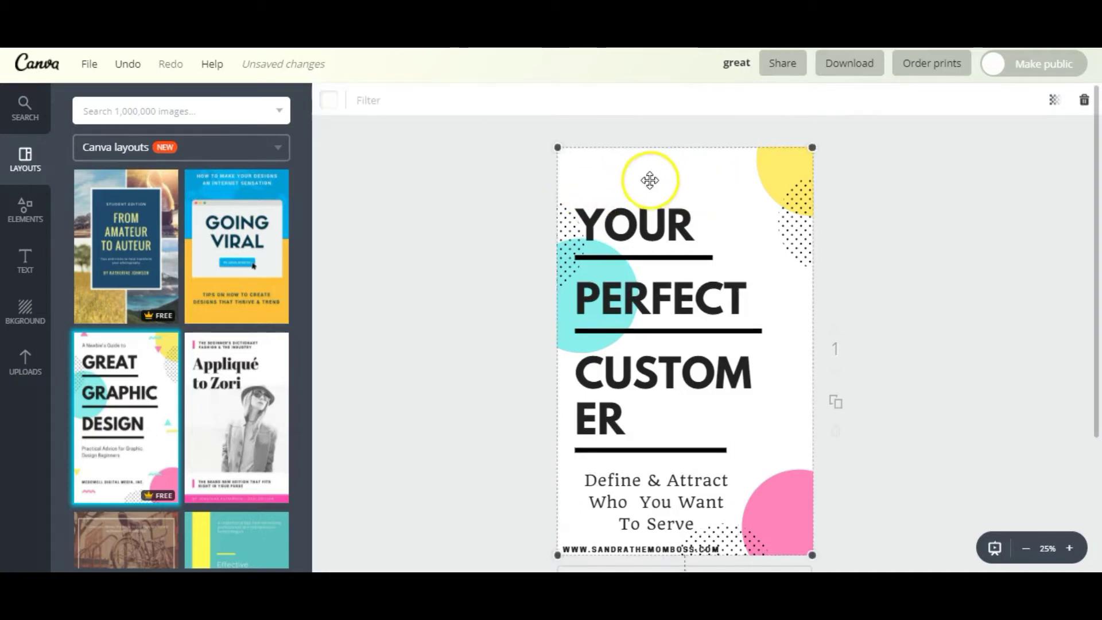
pyautogui.click(337, 113)
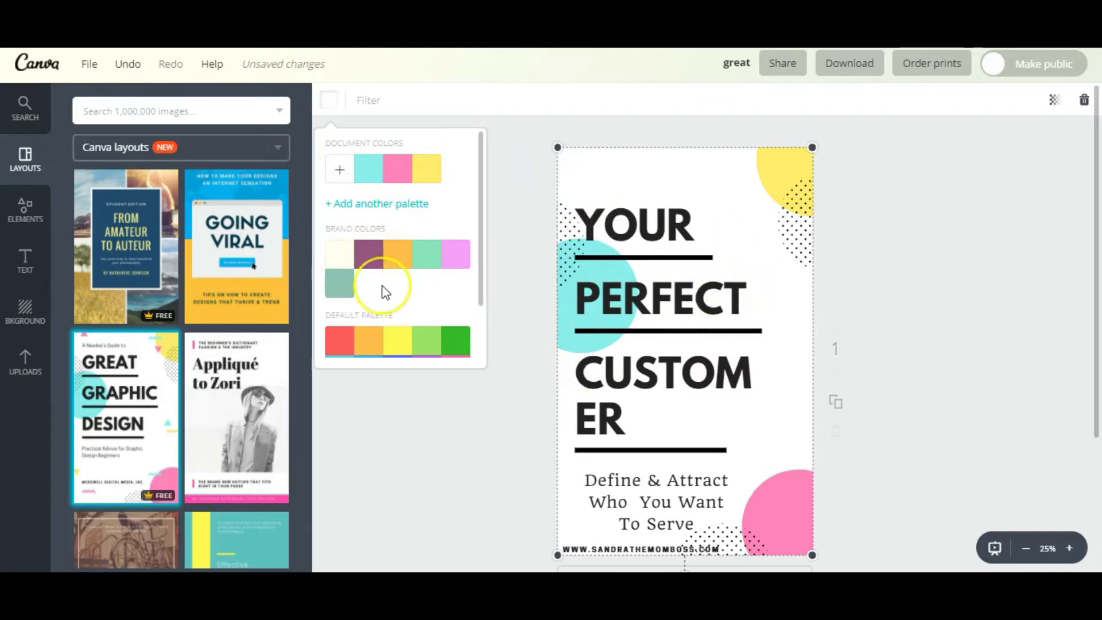
pyautogui.scroll(-2, 386, 293)
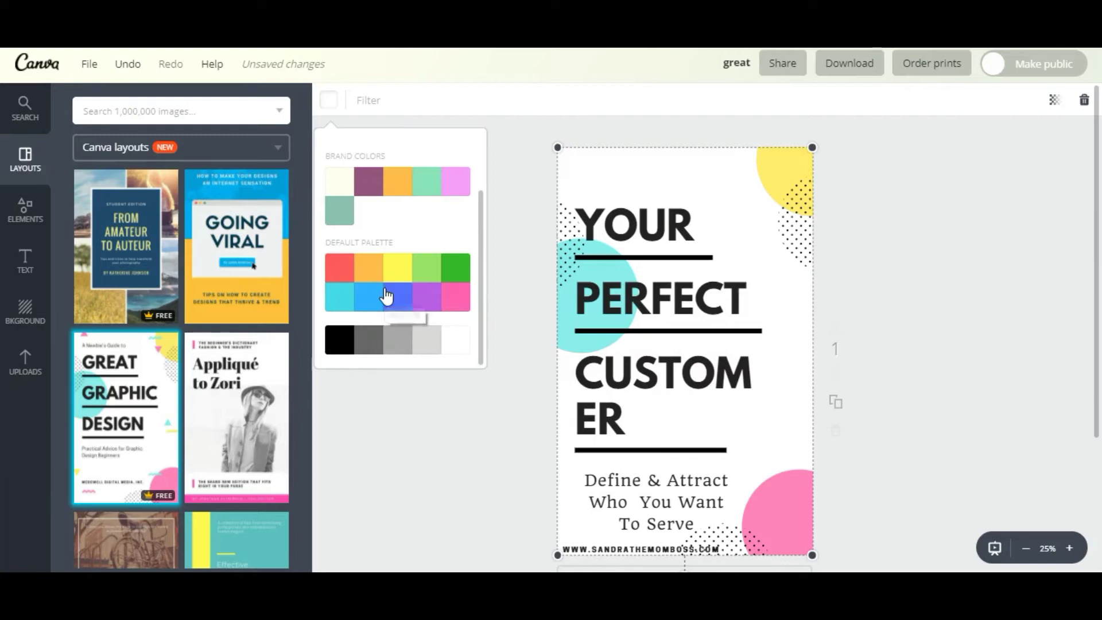
pyautogui.click(373, 267)
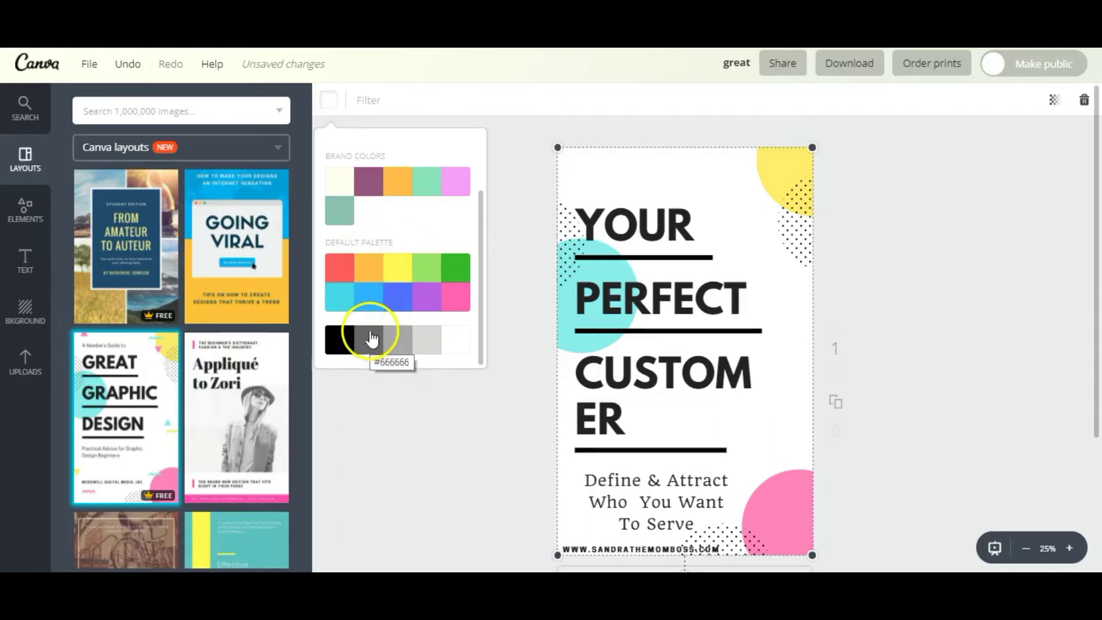
pyautogui.scroll(2, 369, 333)
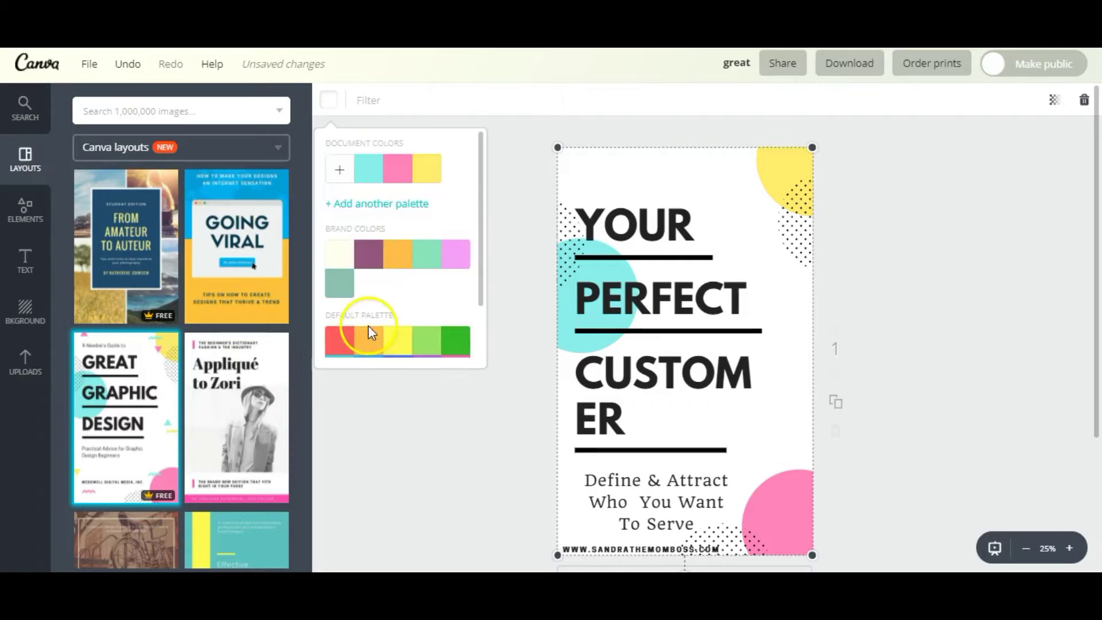
pyautogui.click(341, 180)
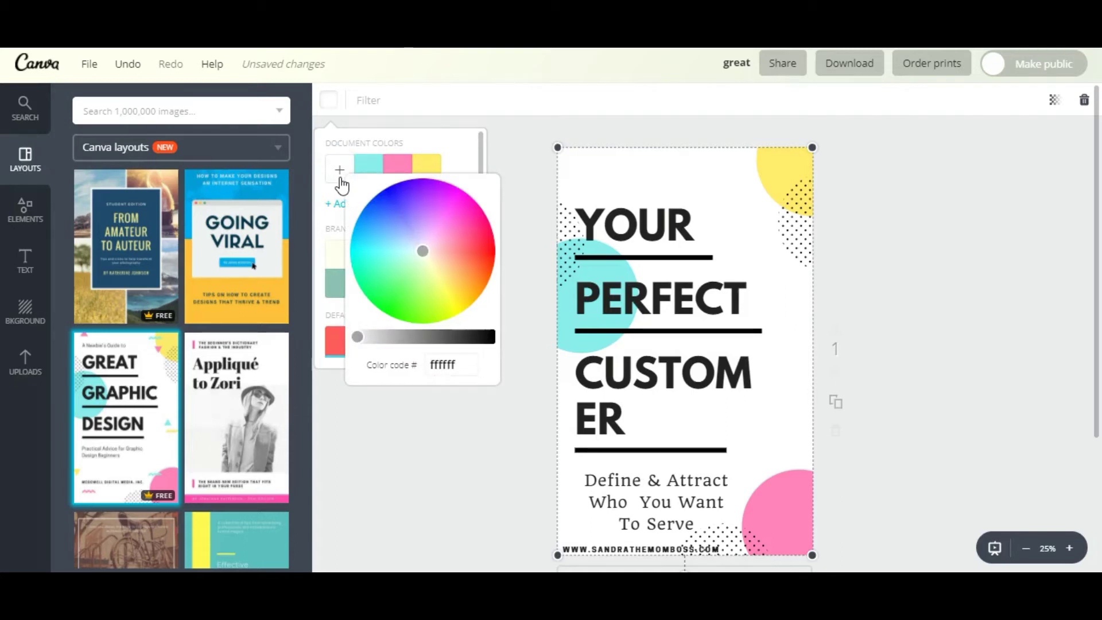
pyautogui.click(341, 181)
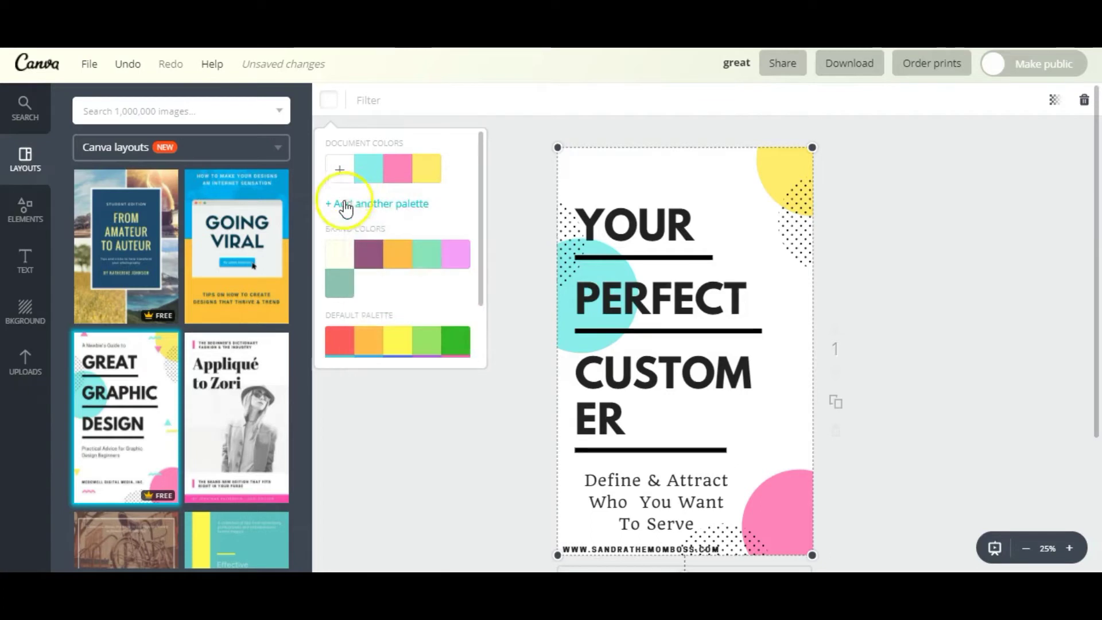
pyautogui.click(341, 262)
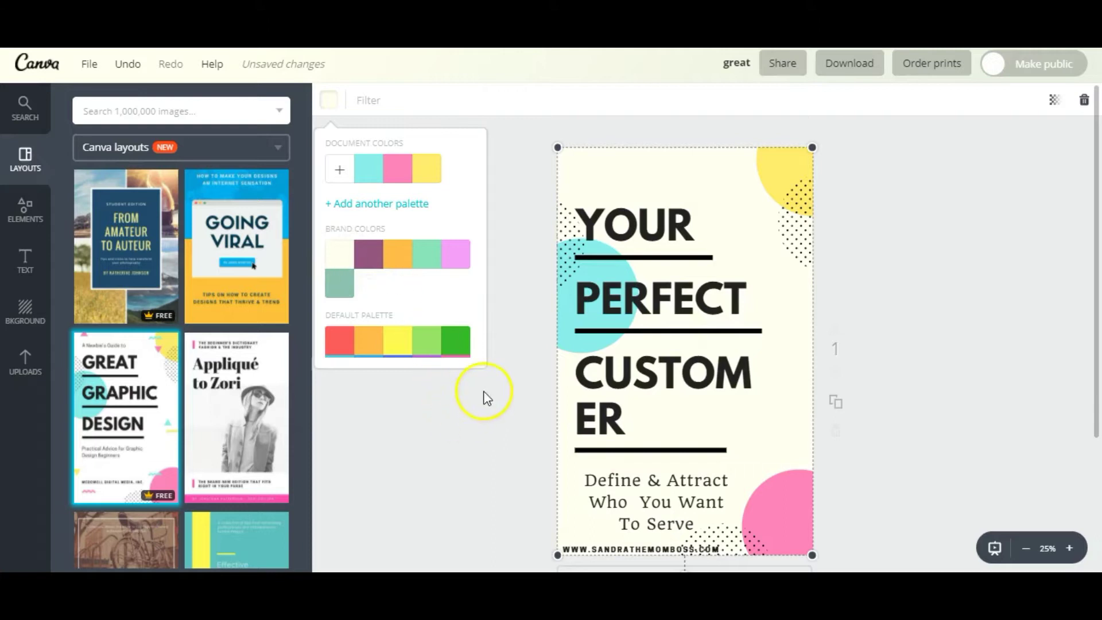
# Give the yellow, cyan and pink circles purple, teal and orange brand colours respectively
pyautogui.click(779, 182)
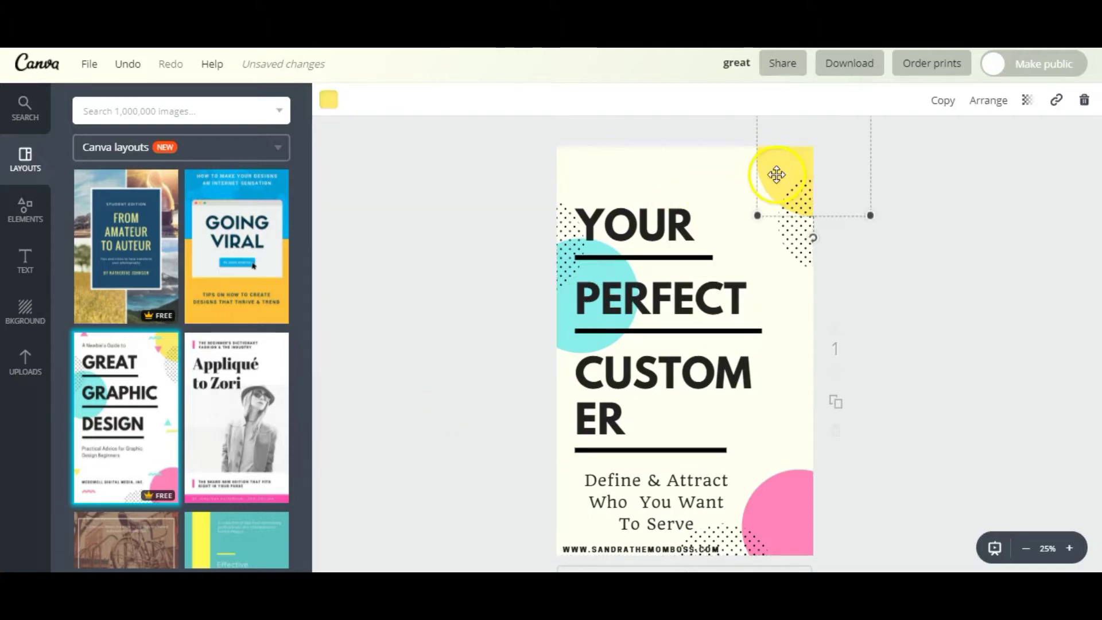
pyautogui.click(325, 109)
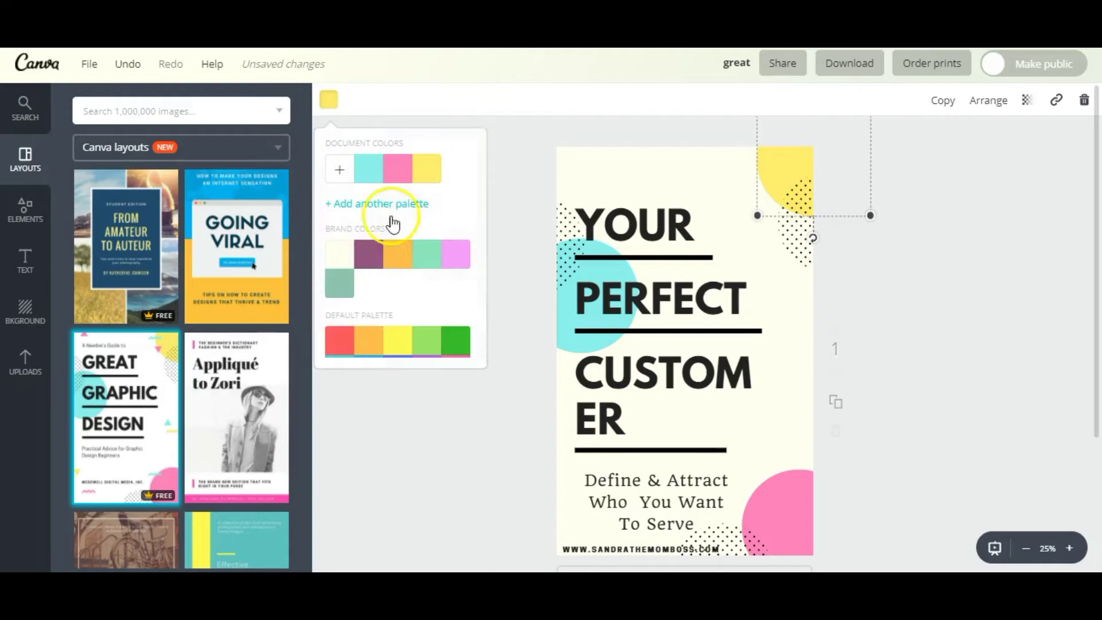
pyautogui.click(365, 263)
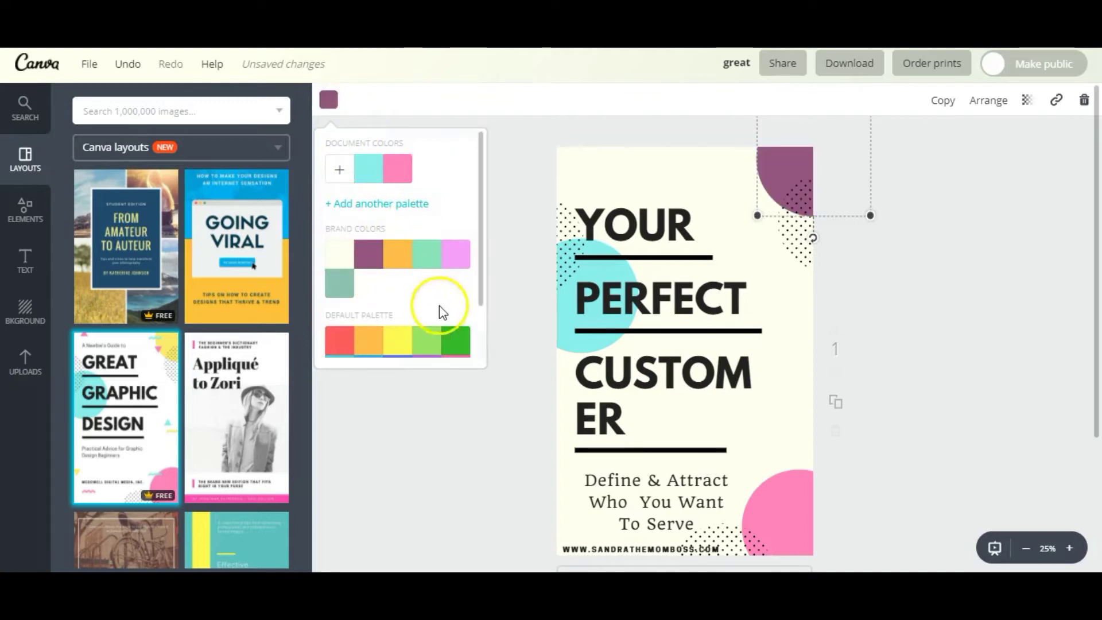
pyautogui.click(557, 336)
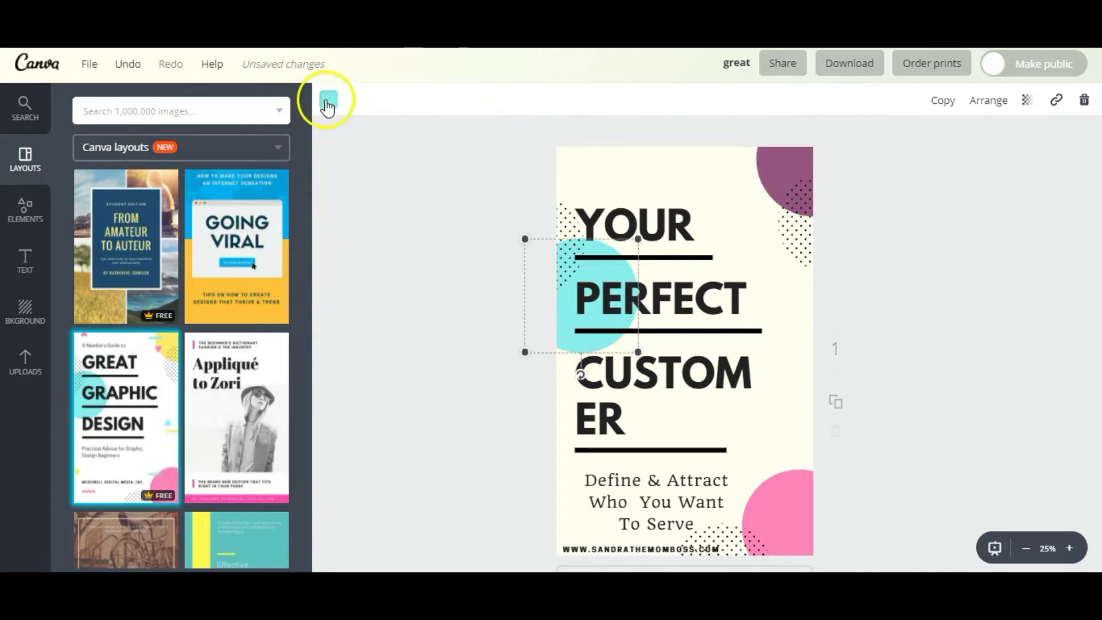
pyautogui.click(329, 101)
pyautogui.click(339, 283)
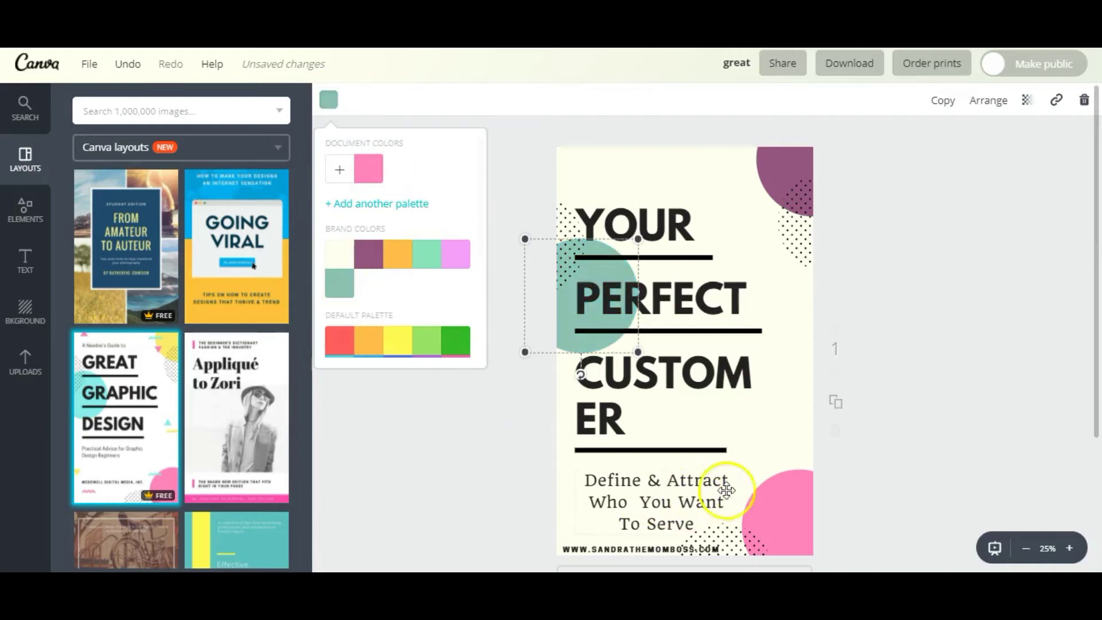
pyautogui.click(770, 482)
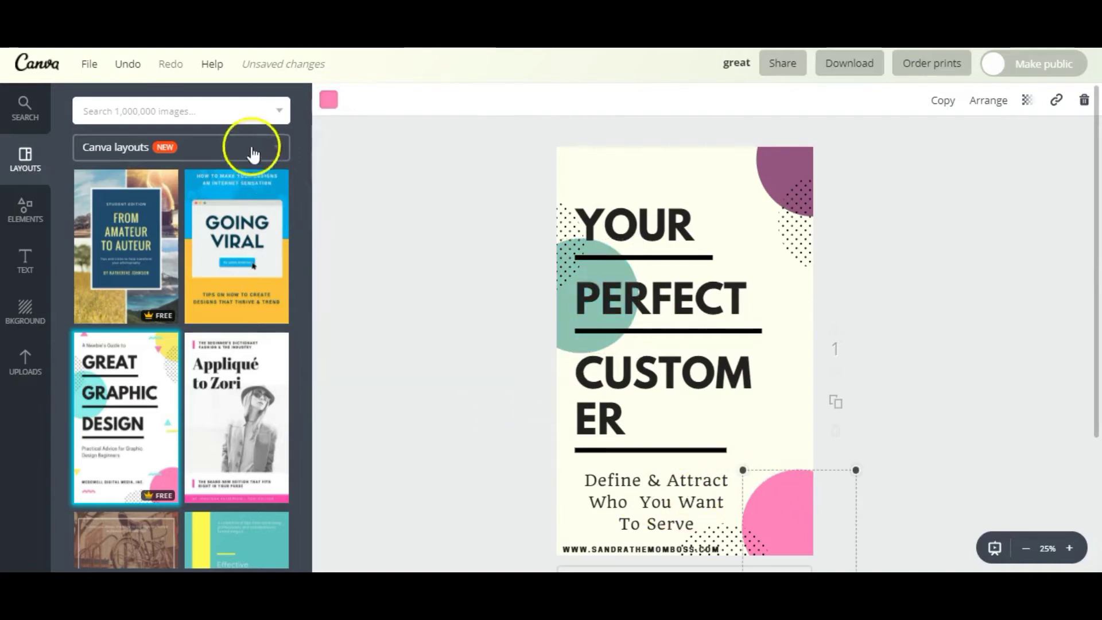
pyautogui.click(328, 101)
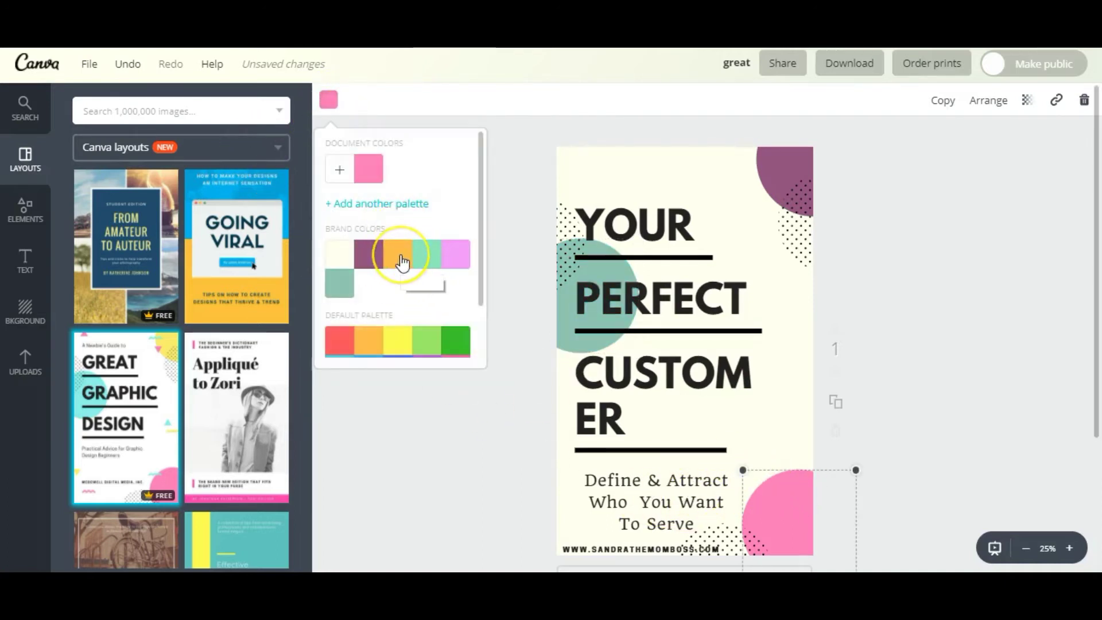
pyautogui.click(401, 260)
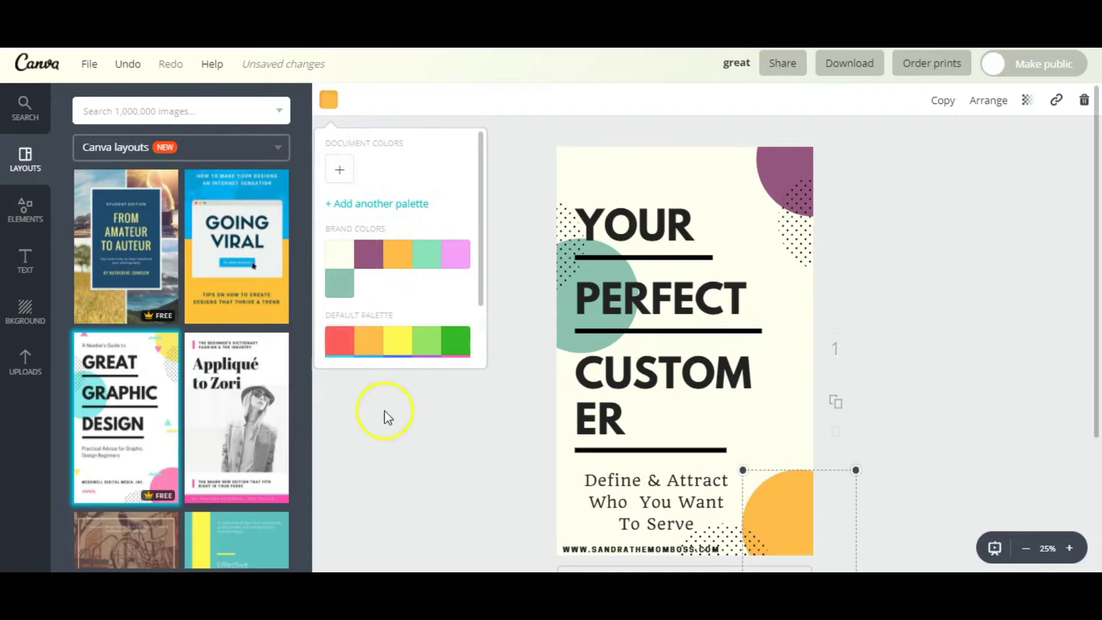
pyautogui.click(375, 434)
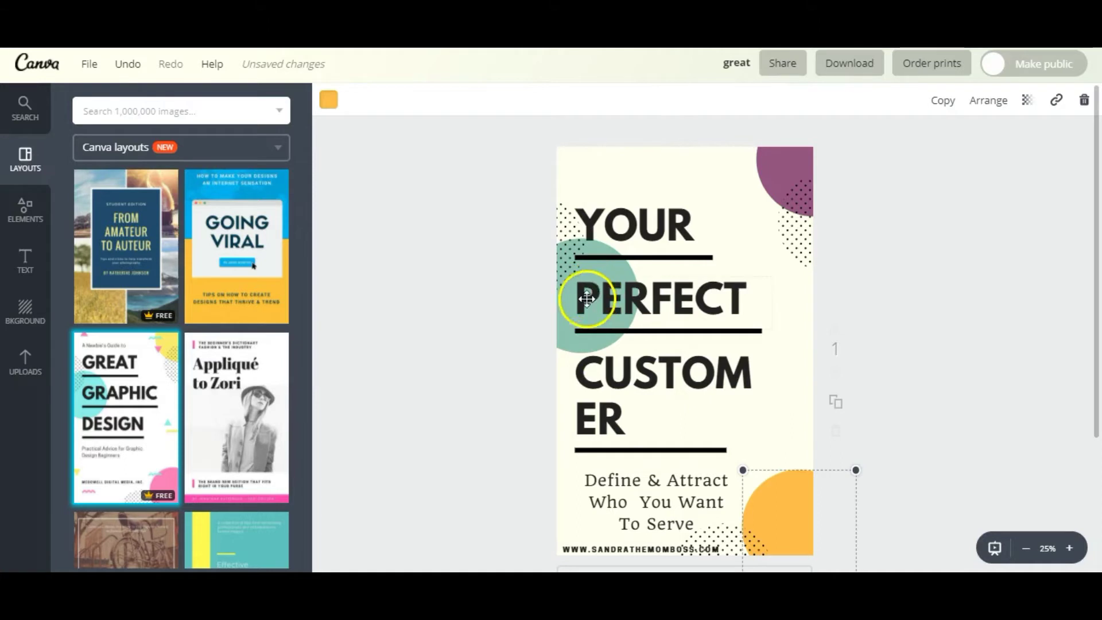
# Review the Change dimensions sizes, viewing US Letter 8.5 × 11 in, then return to the eBook
pyautogui.click(89, 64)
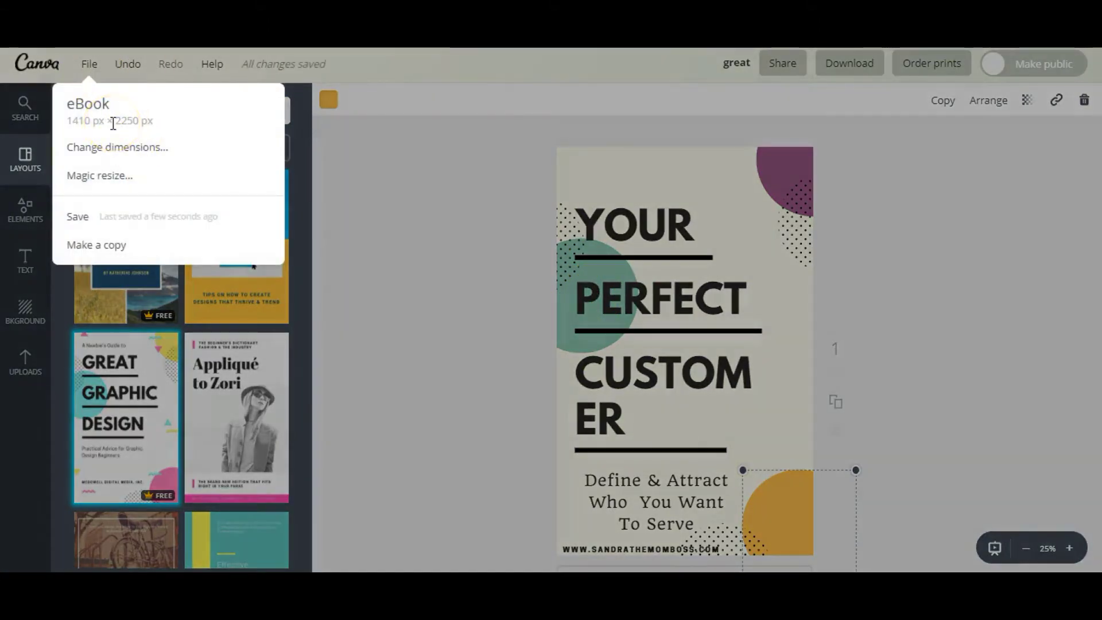
pyautogui.click(166, 143)
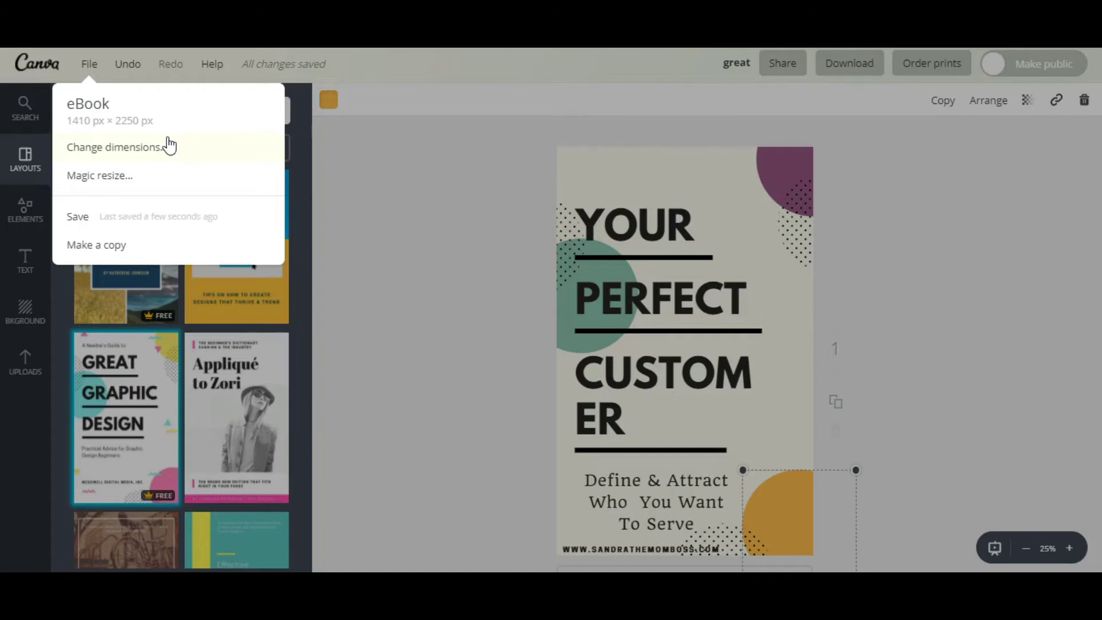
pyautogui.click(214, 159)
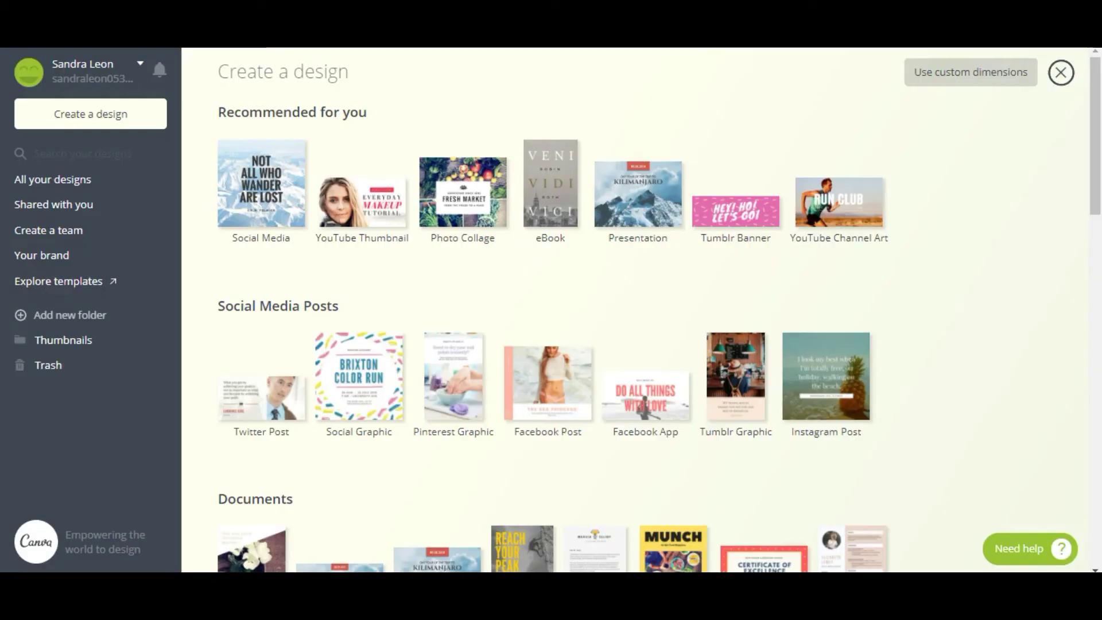
pyautogui.click(392, 278)
pyautogui.scroll(-3, 399, 302)
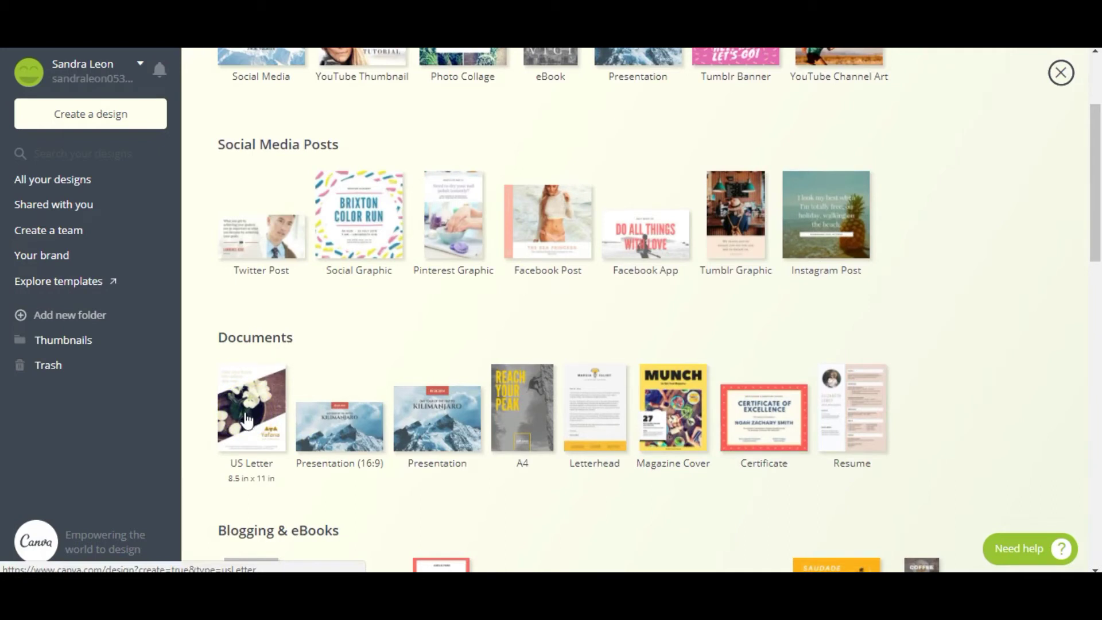
pyautogui.click(268, 420)
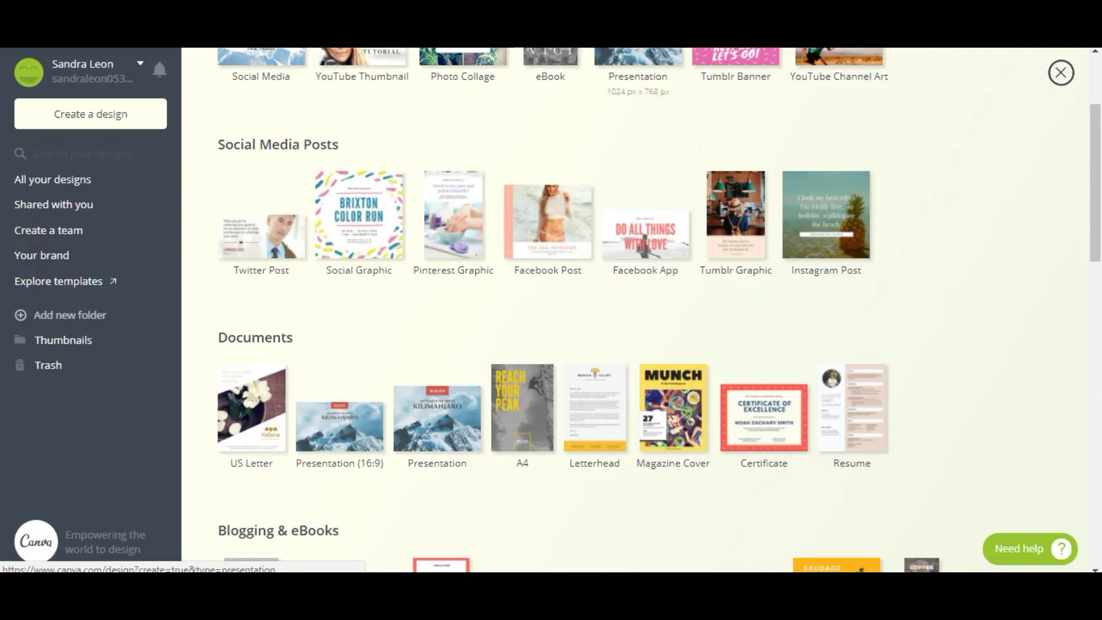
pyautogui.click(299, 204)
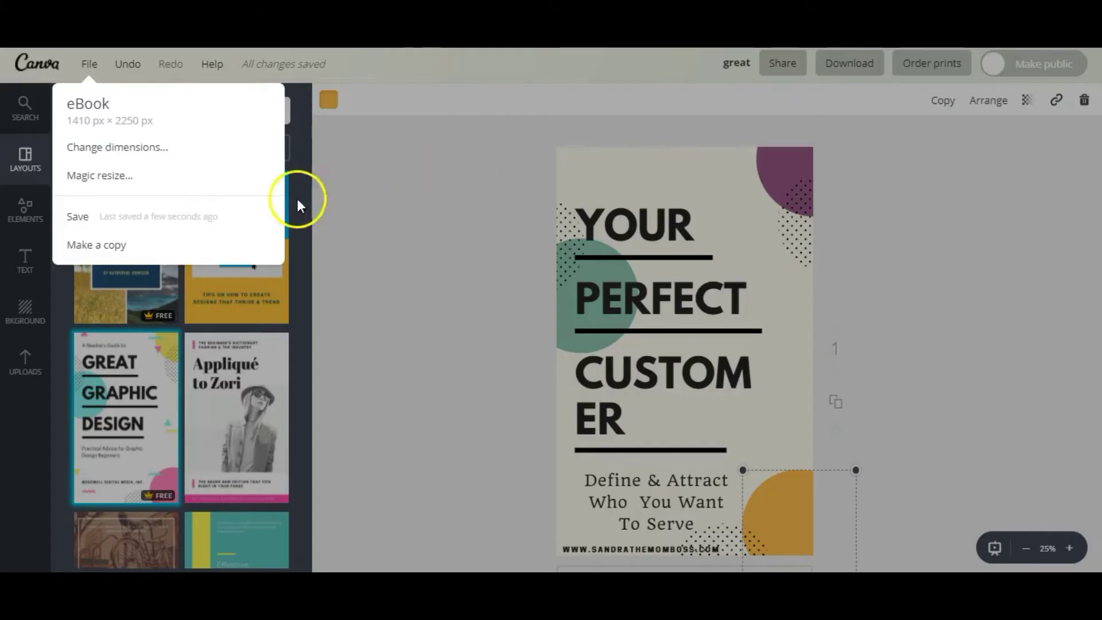
pyautogui.click(356, 240)
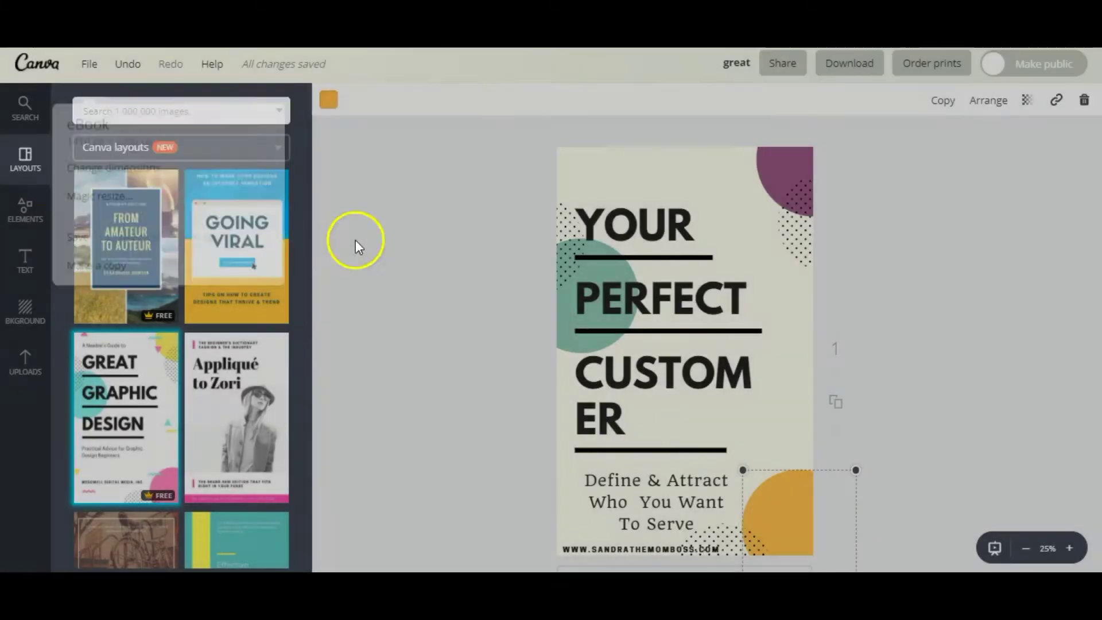
pyautogui.scroll(-10, 232, 286)
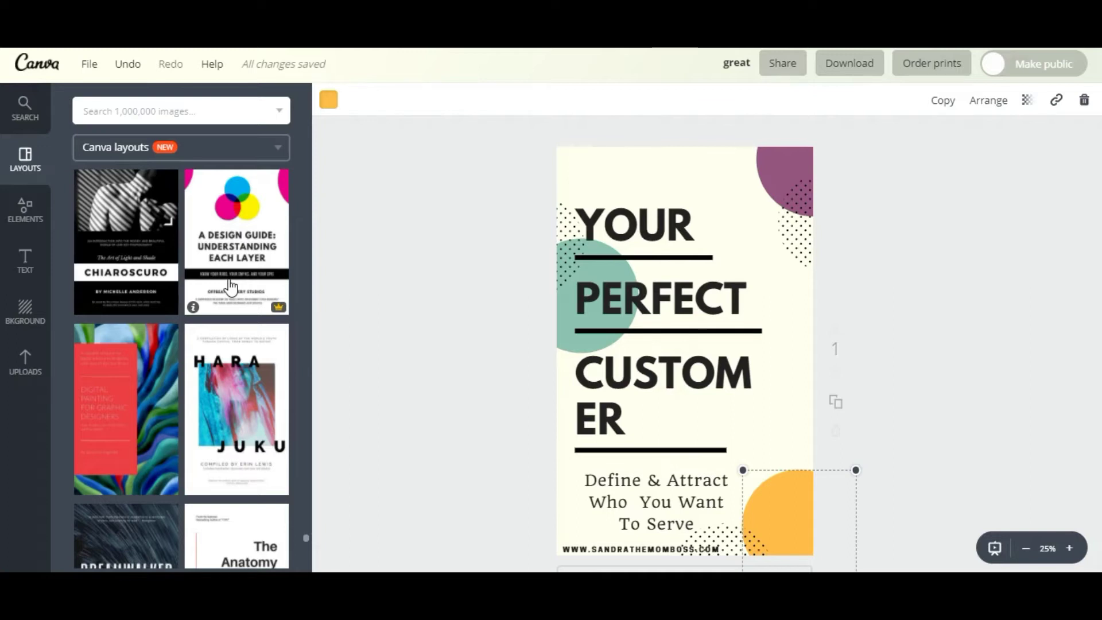
# Resize the cover into a US Letter (8.5 × 11 in) copy, leaving other formats unticked
pyautogui.click(87, 66)
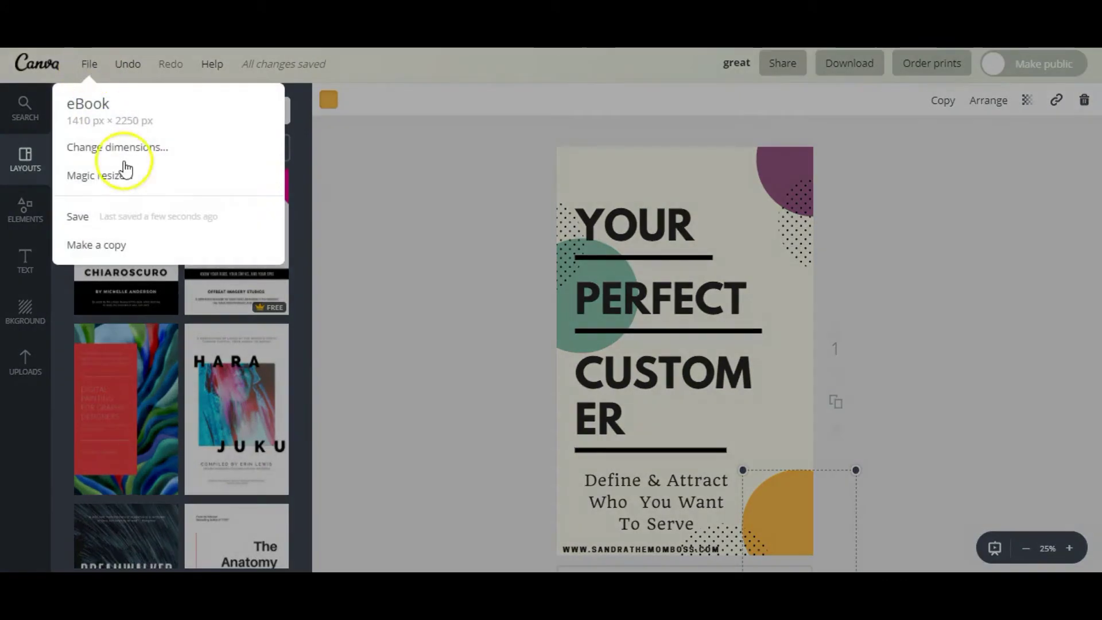
pyautogui.click(119, 176)
pyautogui.click(70, 223)
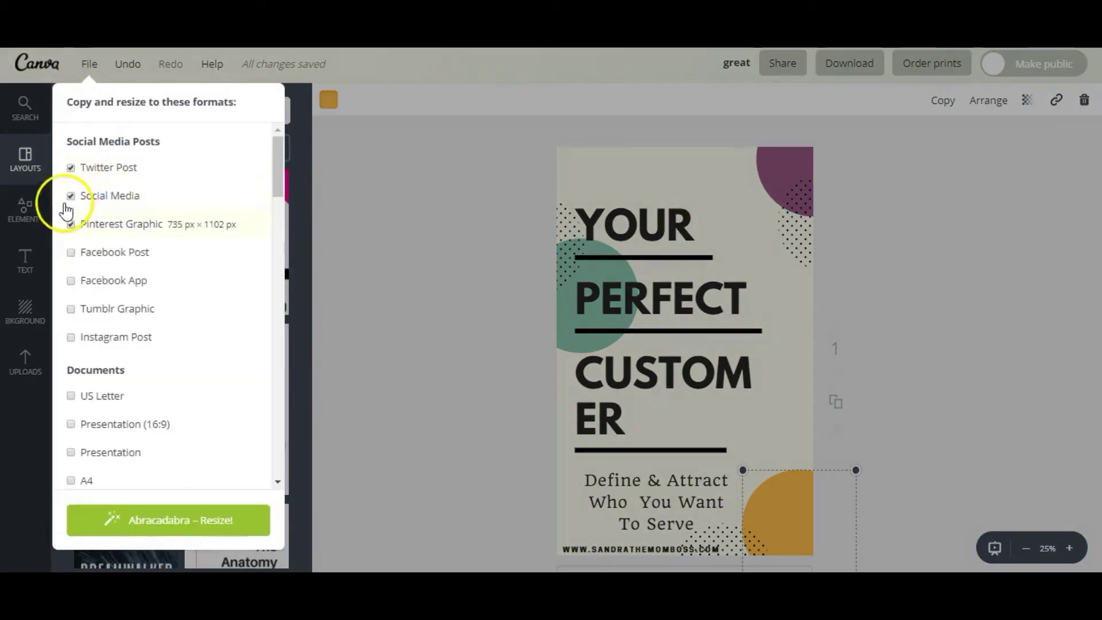
pyautogui.click(71, 195)
pyautogui.click(72, 170)
pyautogui.click(71, 168)
pyautogui.click(71, 195)
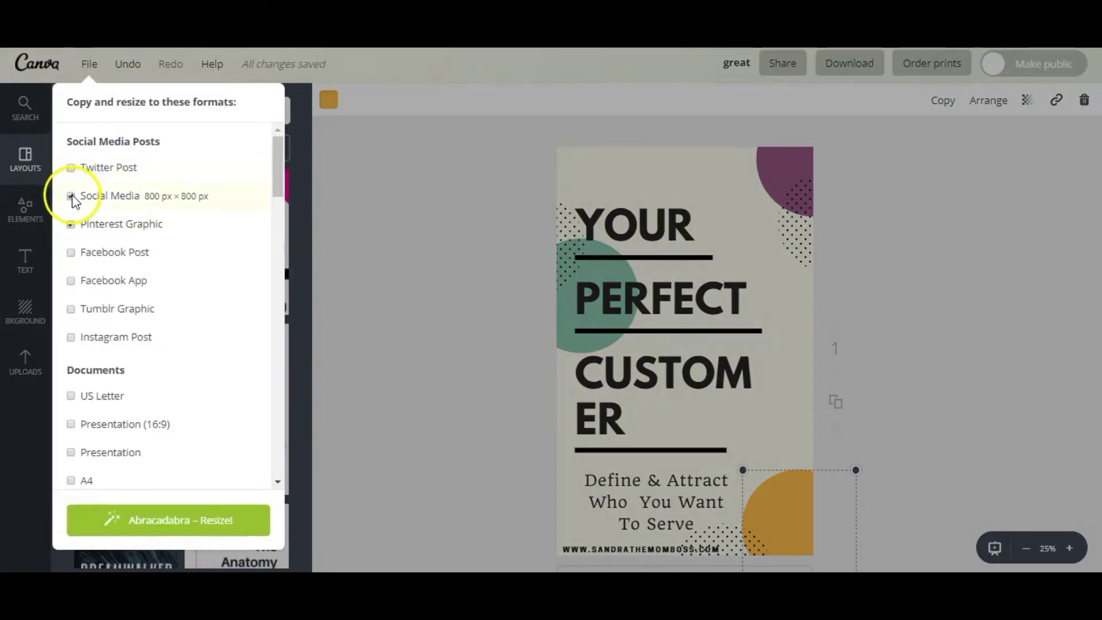
pyautogui.click(70, 224)
pyautogui.scroll(-2, 122, 290)
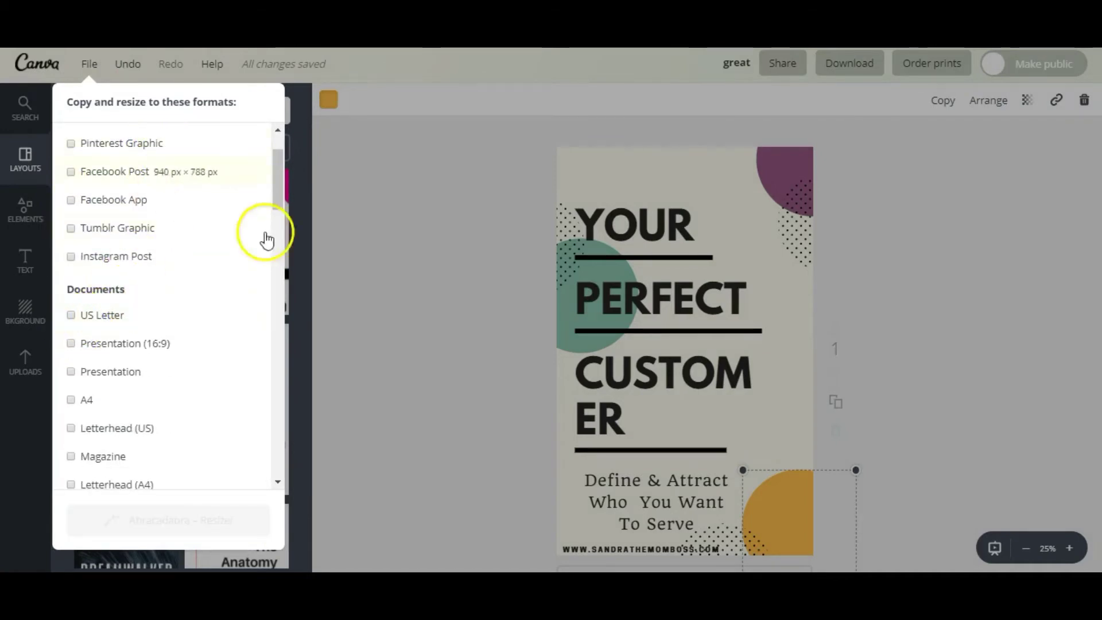
pyautogui.click(87, 320)
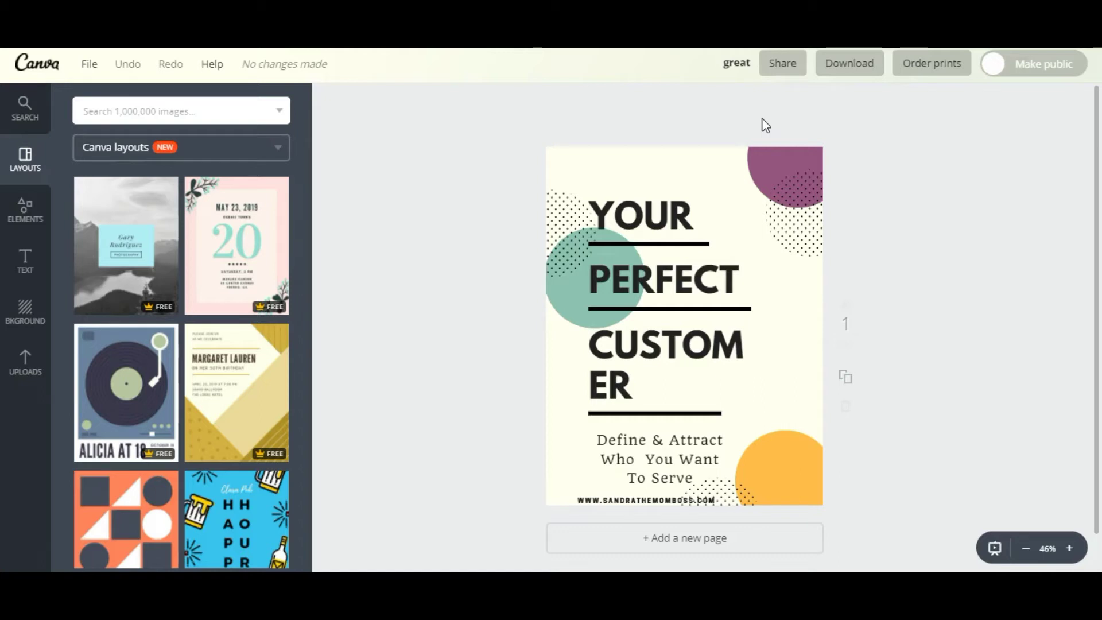
# Widen CUSTOMER onto a single line and move the line up just beneath it
pyautogui.click(675, 225)
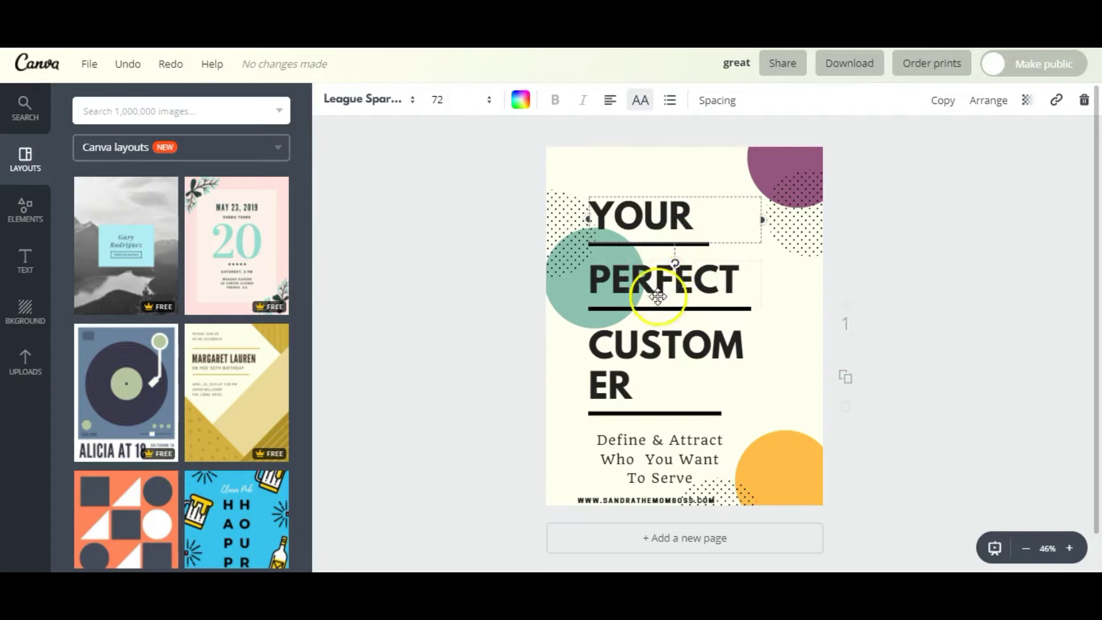
pyautogui.click(675, 362)
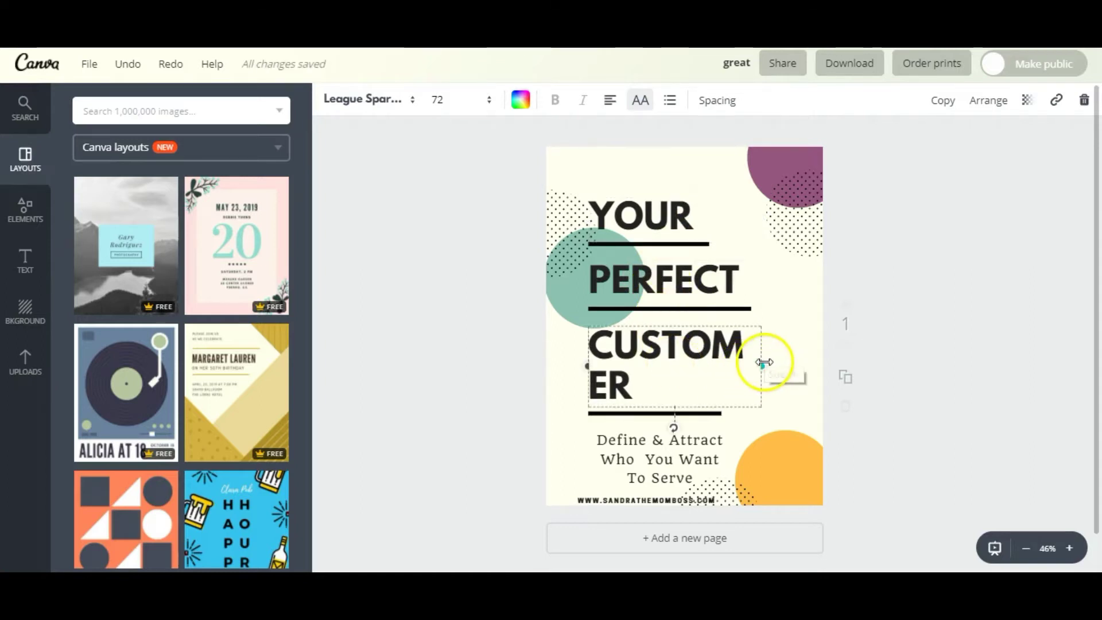
pyautogui.moveTo(763, 363); pyautogui.dragTo(803, 357)
pyautogui.click(499, 406)
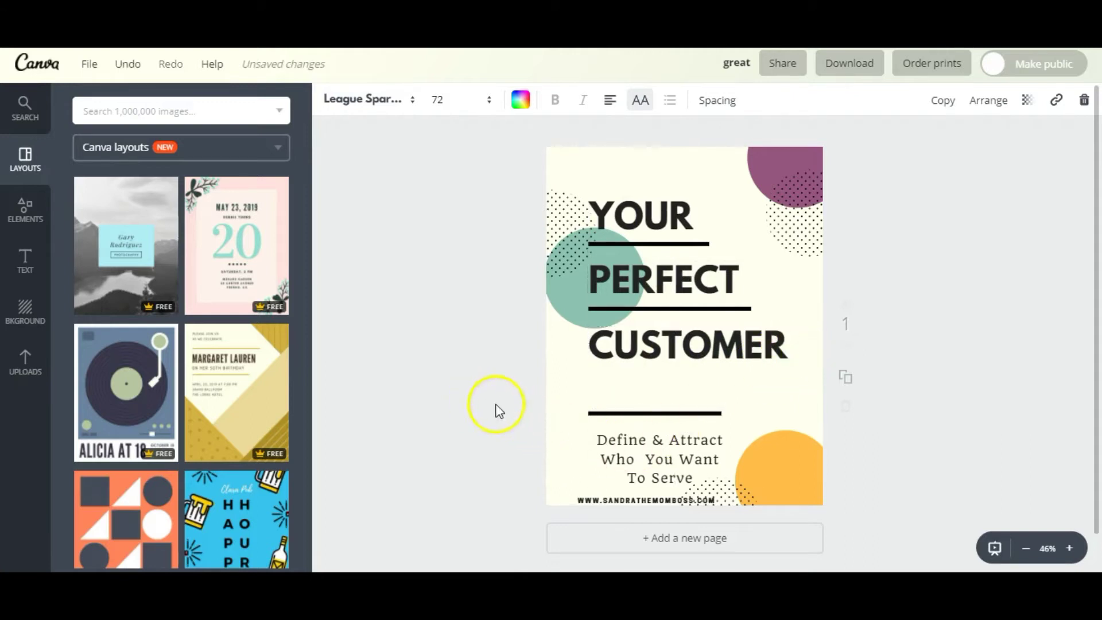
pyautogui.click(669, 414)
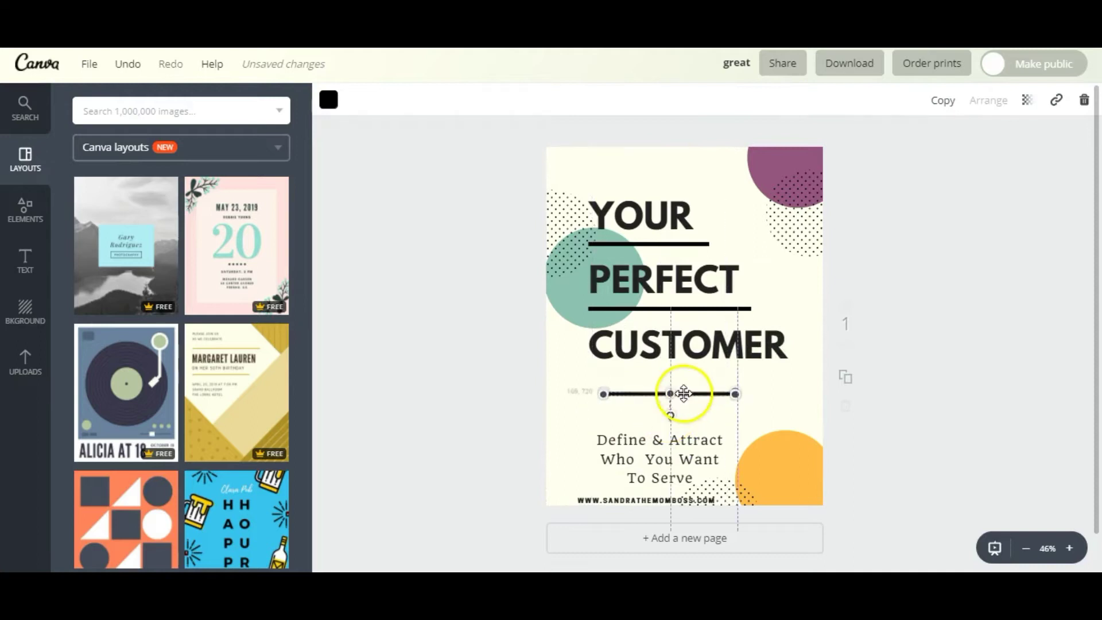
pyautogui.moveTo(684, 393); pyautogui.dragTo(684, 374)
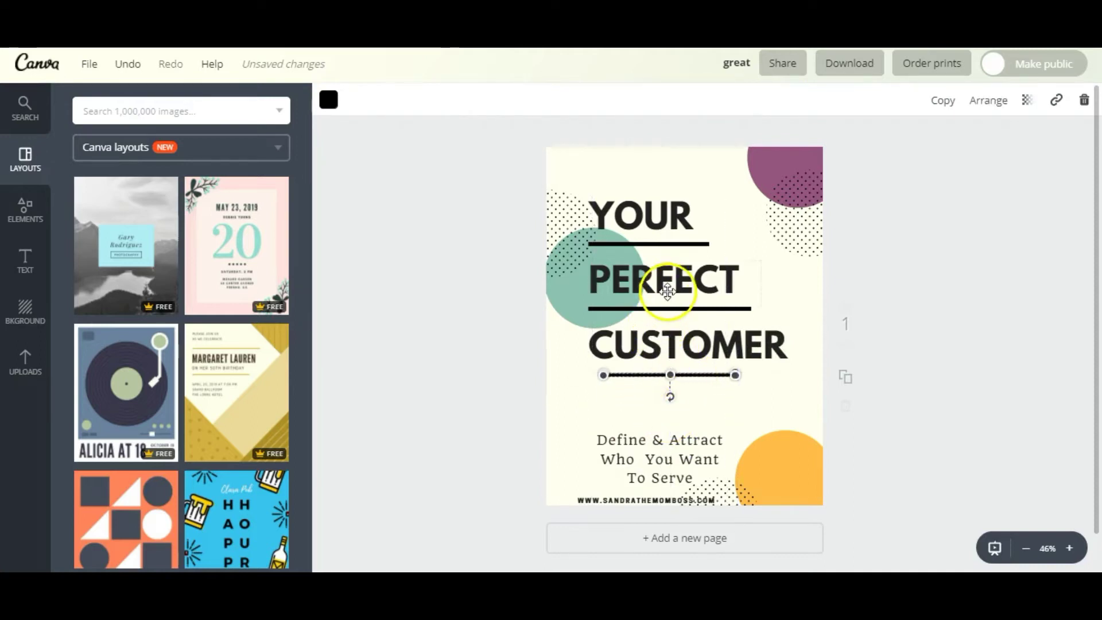
# Shift PERFECT and YOUR to the right so the title stack is centred
pyautogui.moveTo(670, 283); pyautogui.dragTo(663, 308)
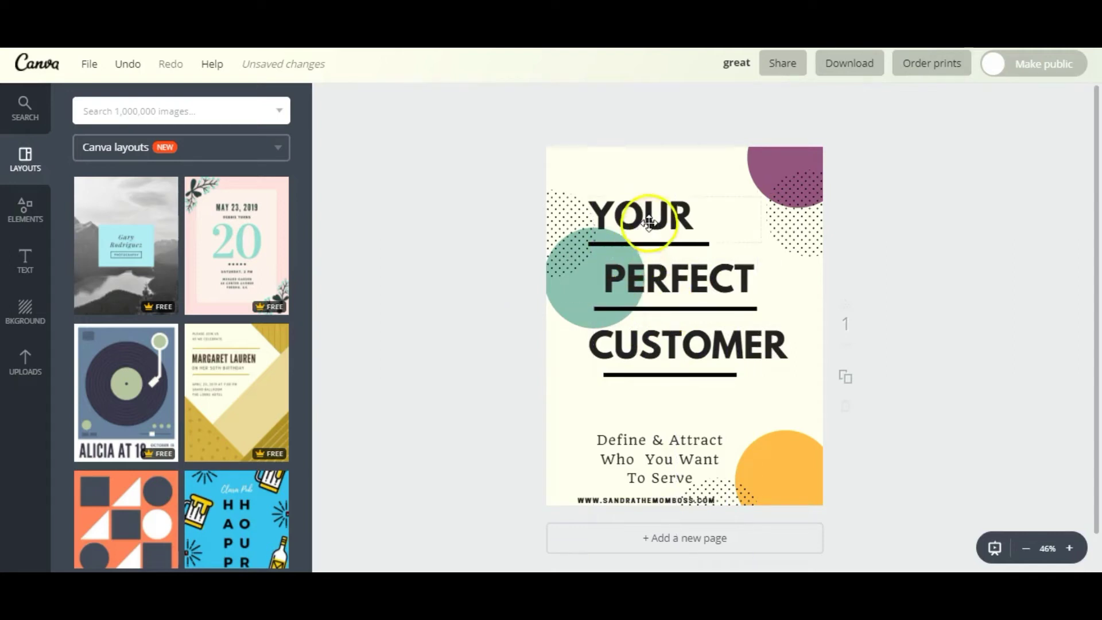
pyautogui.moveTo(649, 221); pyautogui.dragTo(685, 213)
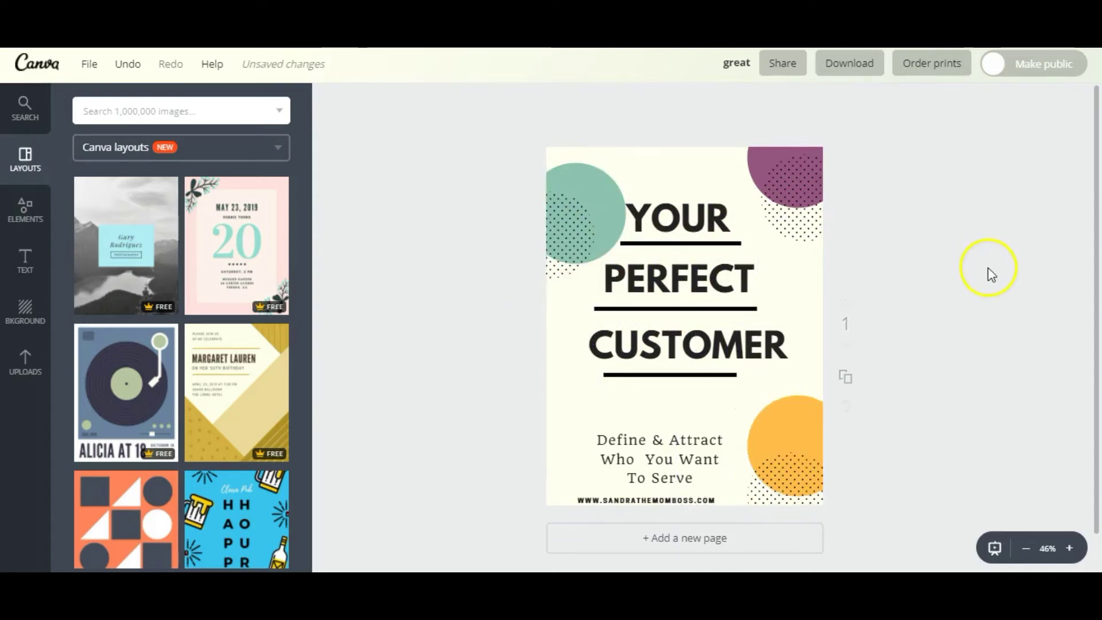
pyautogui.scroll(-1, 978, 274)
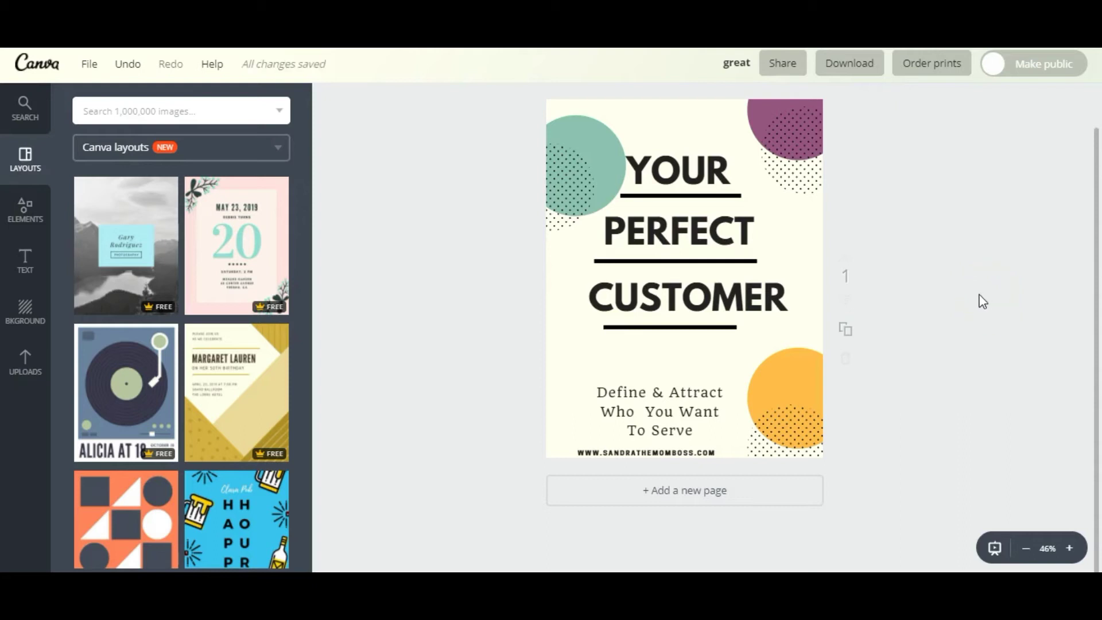
# Add a second page after the cover and give it a white background
pyautogui.click(693, 506)
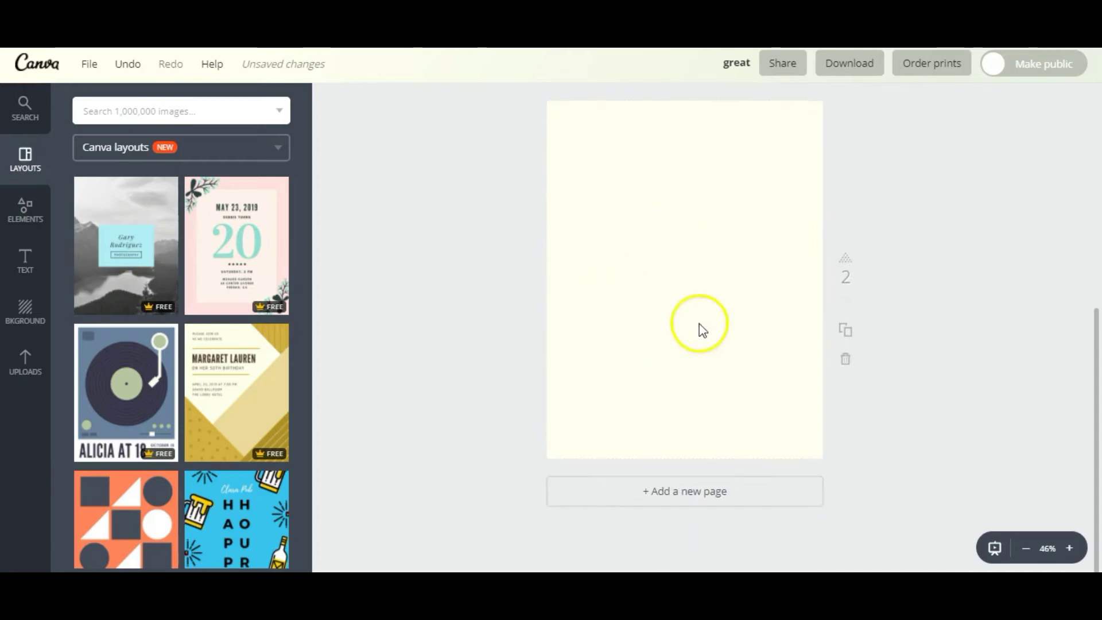
pyautogui.click(732, 289)
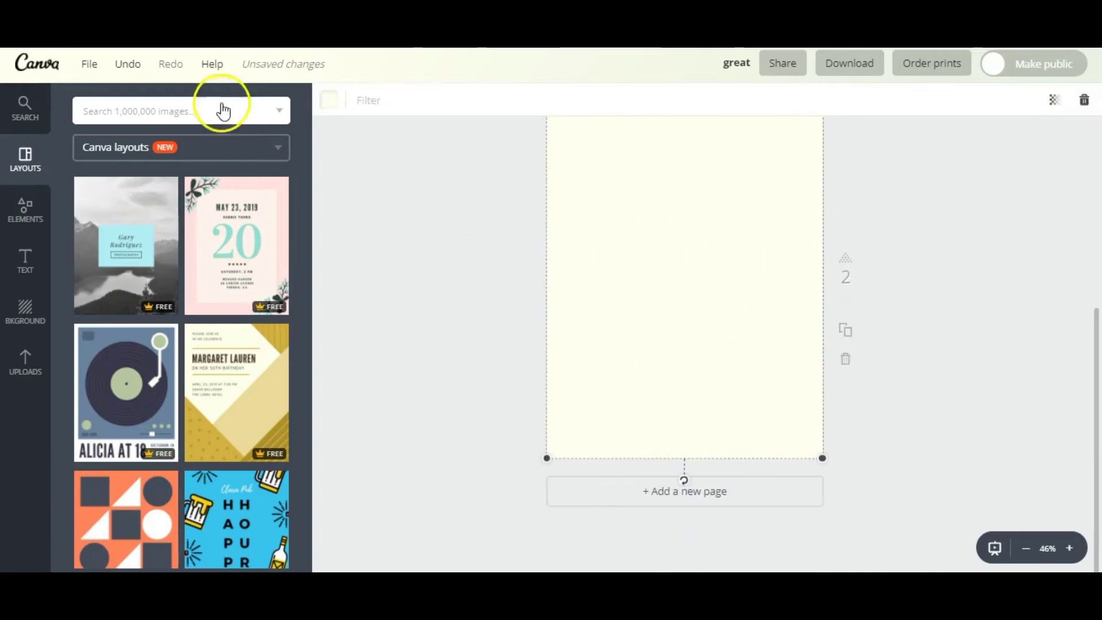
pyautogui.click(329, 109)
pyautogui.scroll(-2, 401, 269)
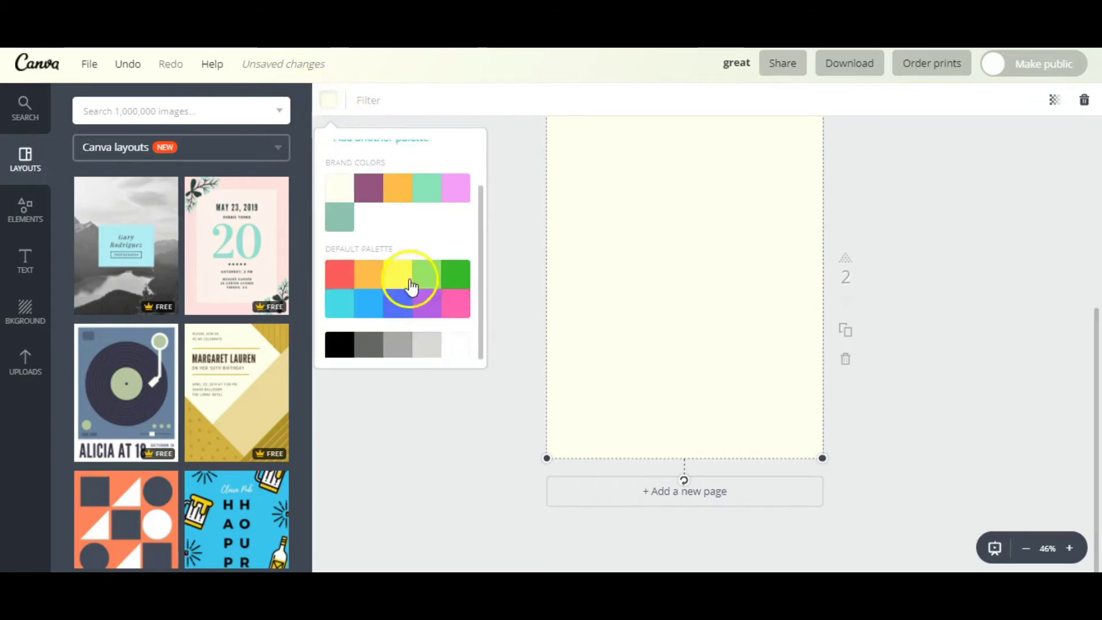
pyautogui.click(466, 349)
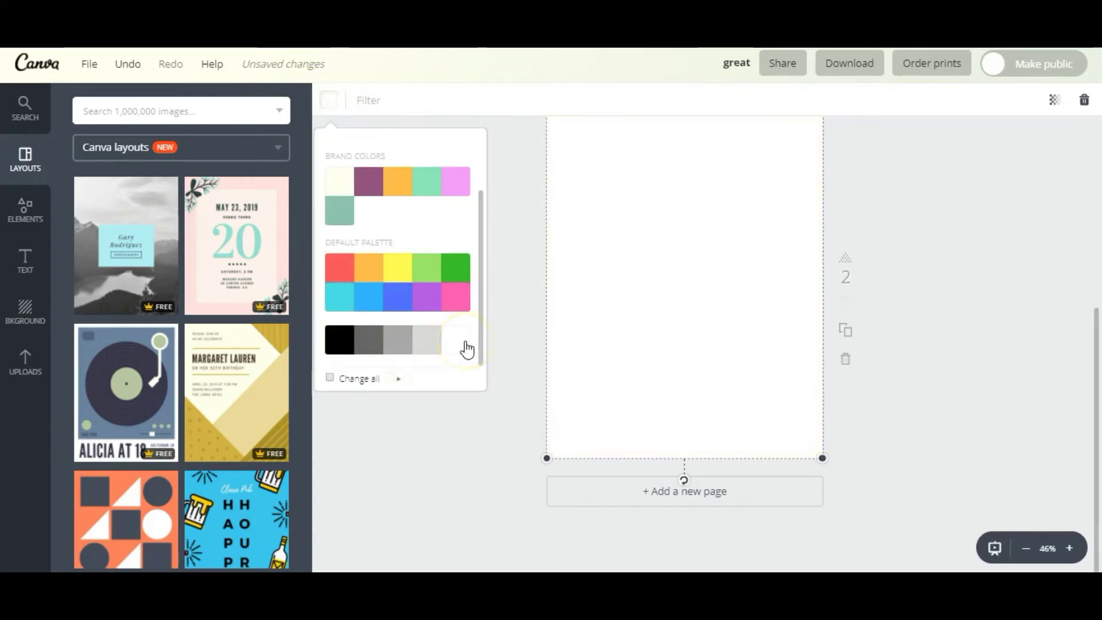
pyautogui.click(635, 278)
pyautogui.scroll(1, 739, 298)
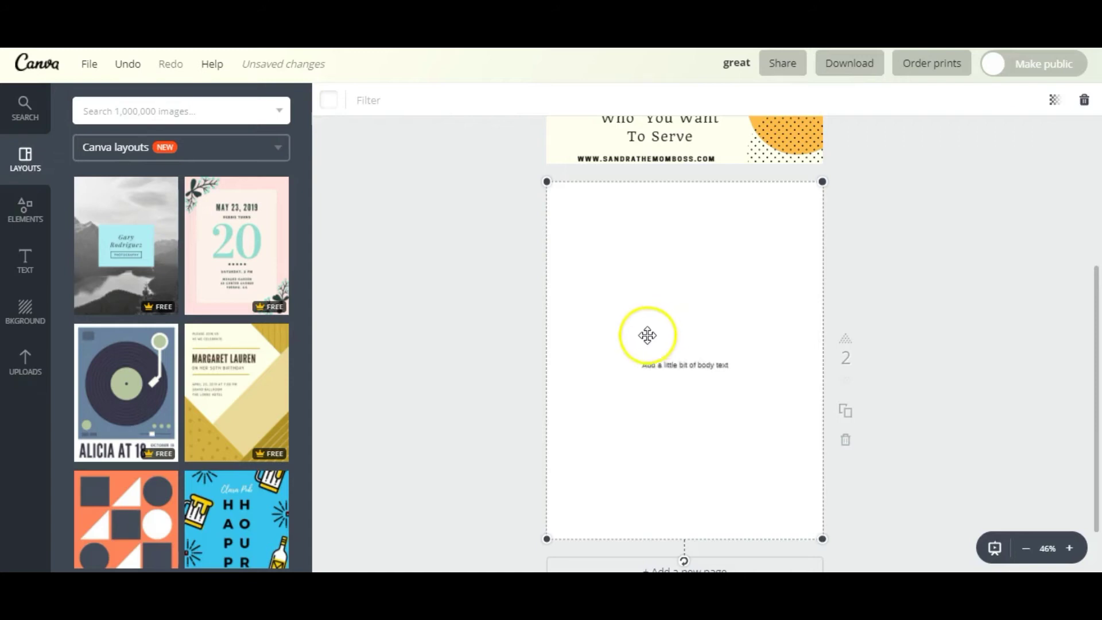
# Paste the website address over page 2's body-text placeholder, in League Spartan, widened to one line
pyautogui.click(706, 366)
pyautogui.click(706, 365)
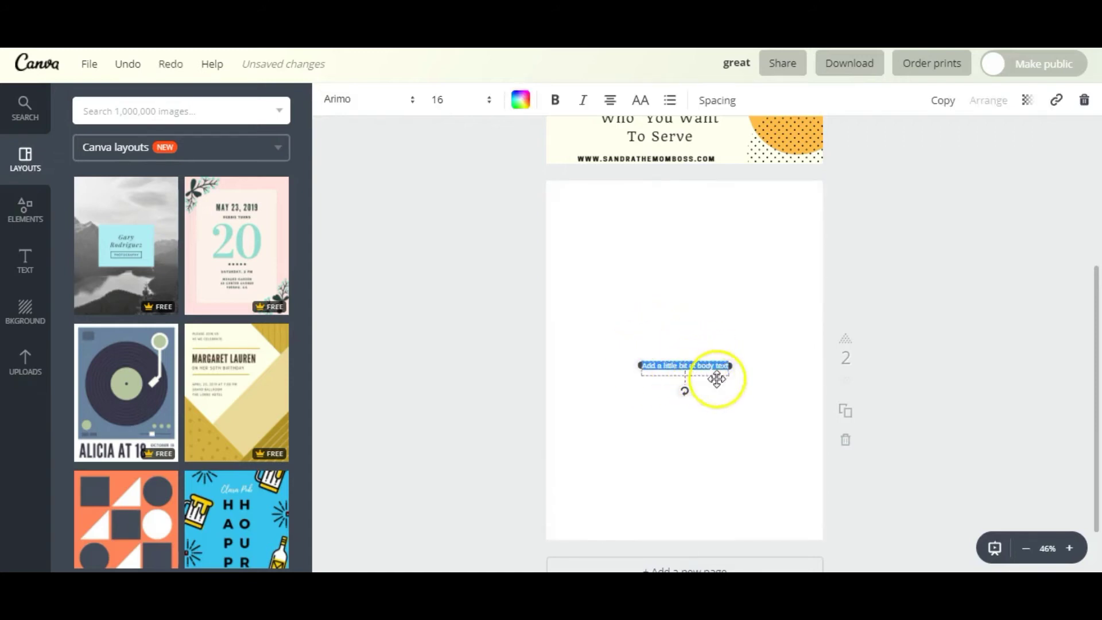
pyautogui.click(25, 266)
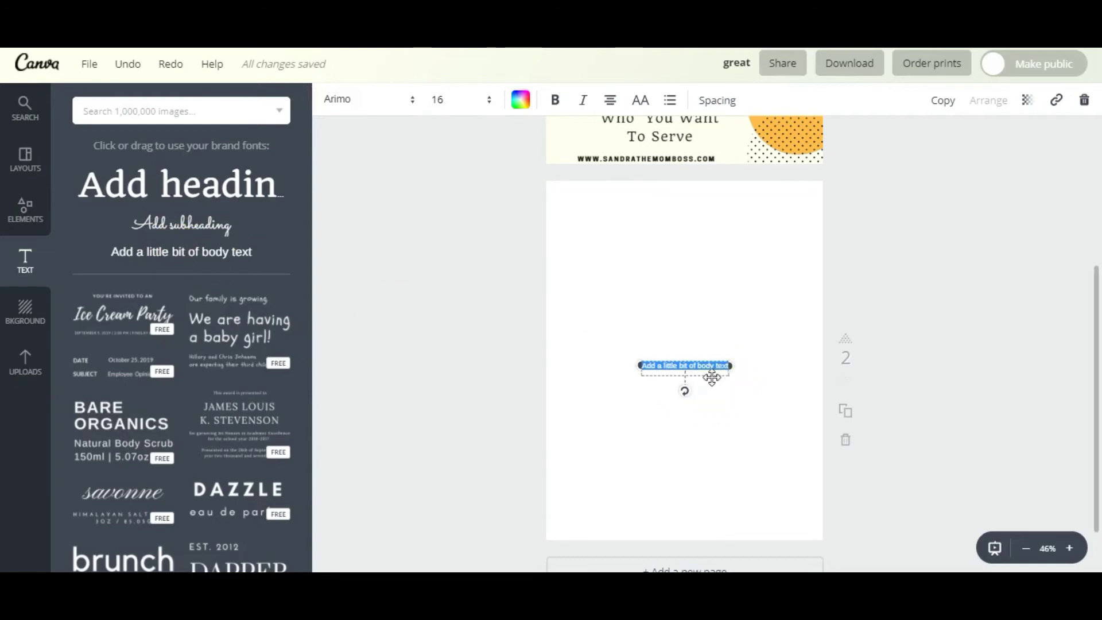
pyautogui.write('www.sandrathemomboss.com')
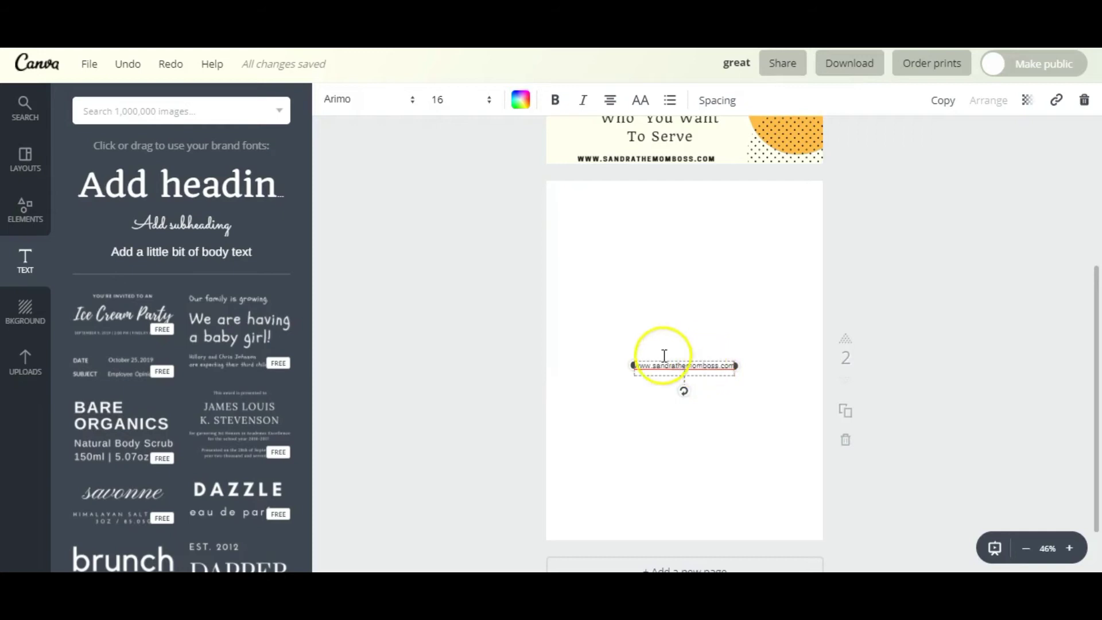
pyautogui.click(409, 107)
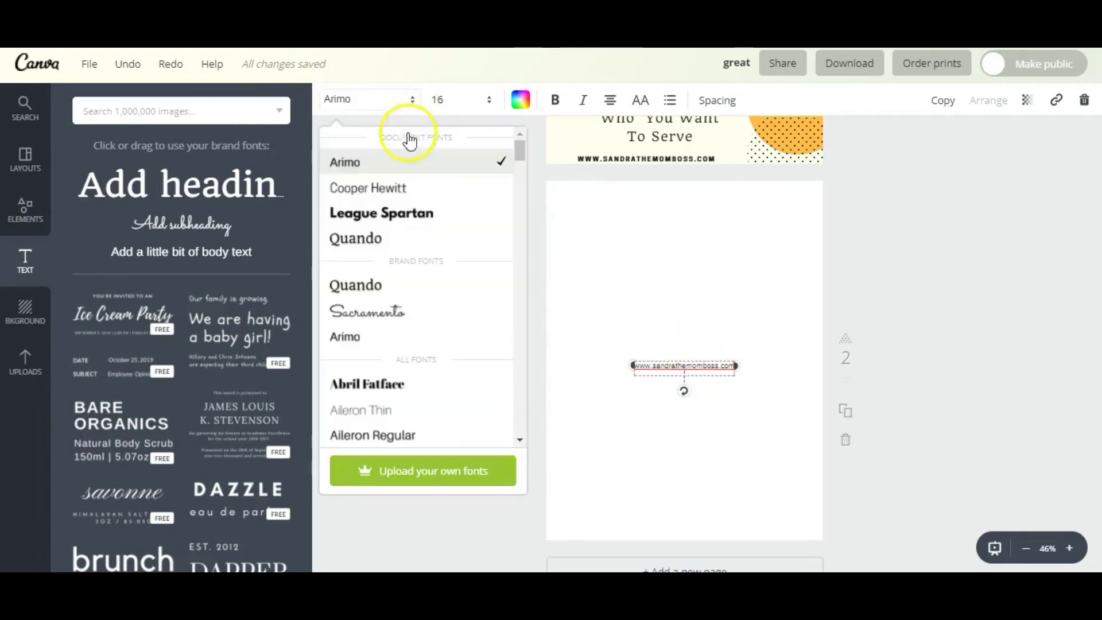
pyautogui.click(409, 216)
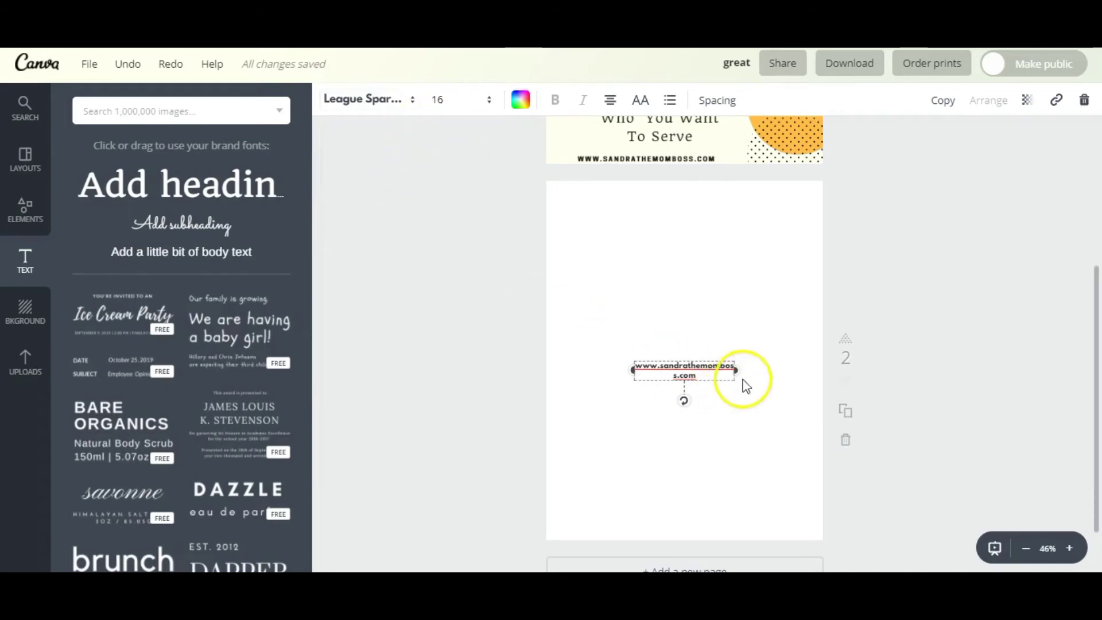
pyautogui.moveTo(736, 373); pyautogui.dragTo(775, 375)
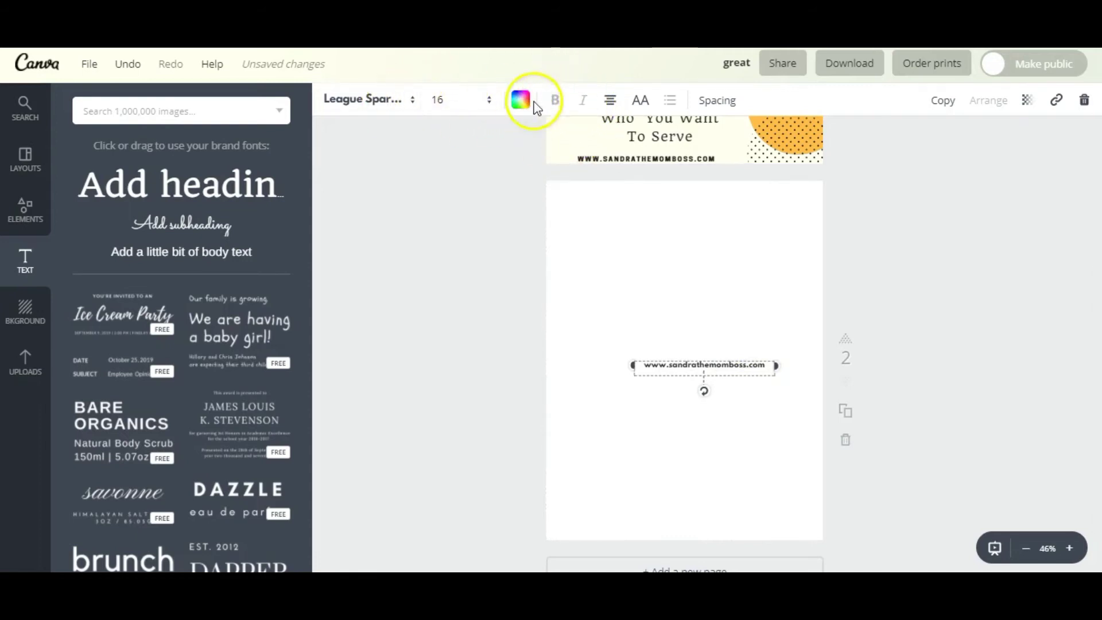
# Restyle the website address as bold Aileron Regular and move it to the page's bottom edge
pyautogui.click(410, 103)
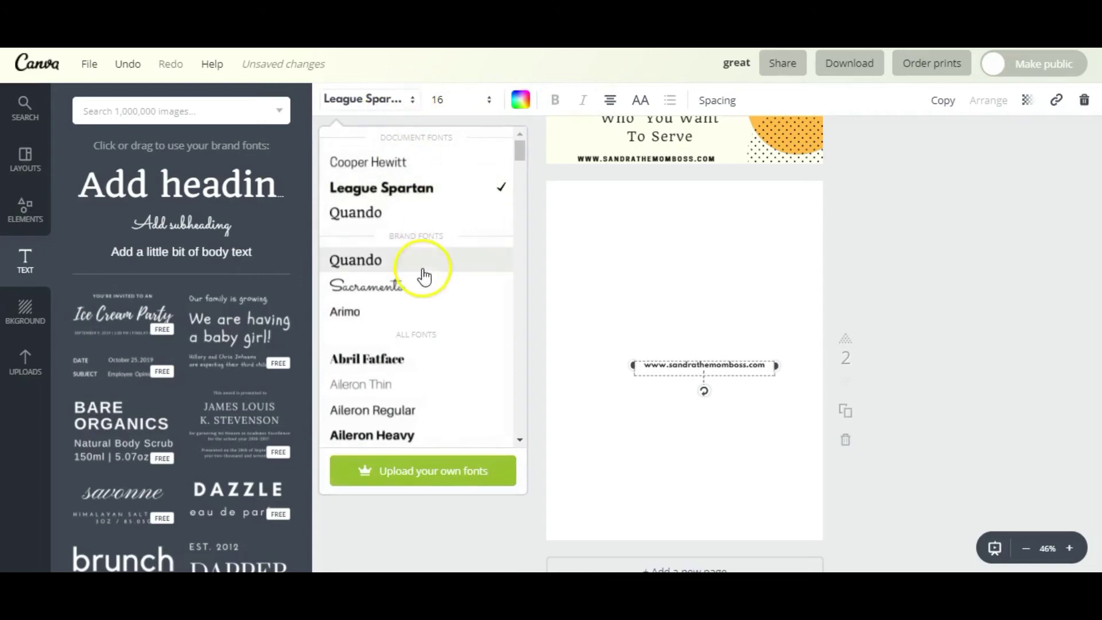
pyautogui.scroll(-3, 423, 267)
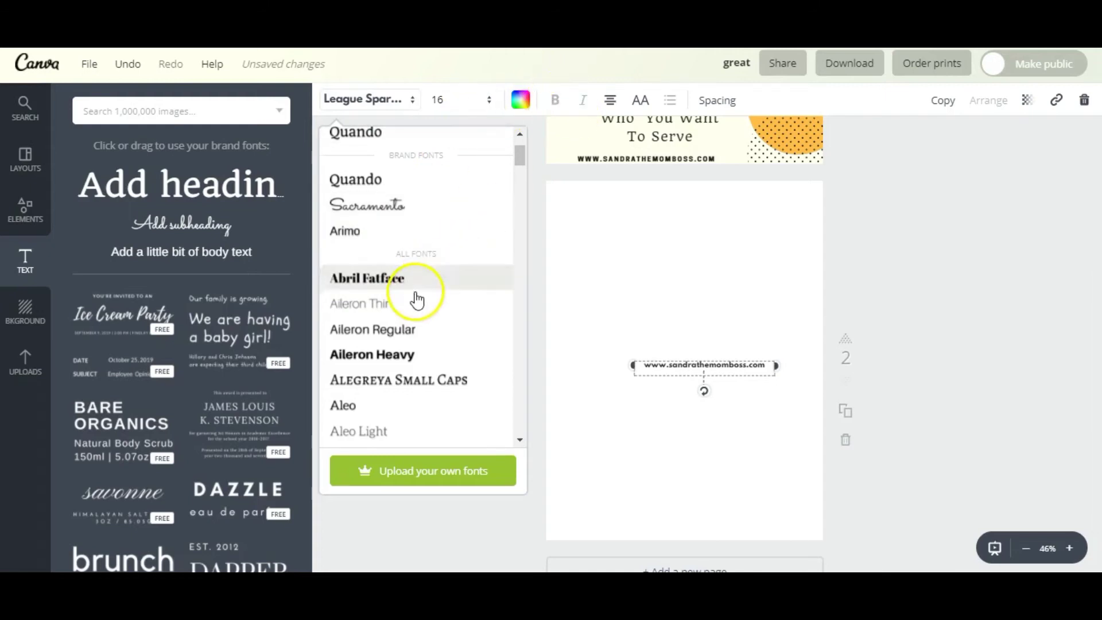
pyautogui.scroll(-3, 413, 302)
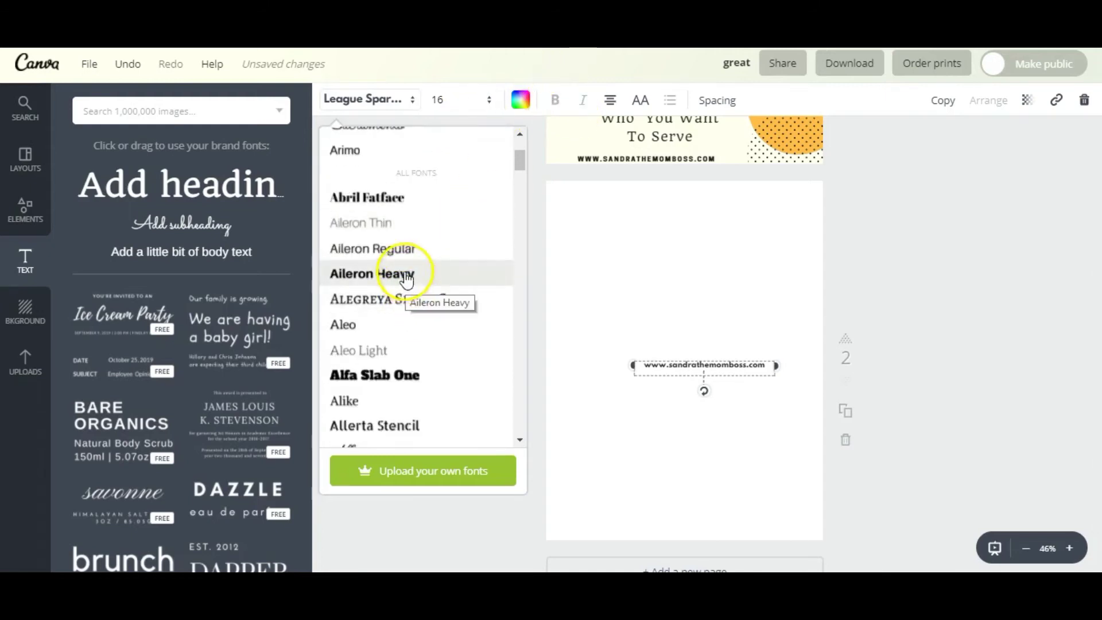
pyautogui.click(404, 253)
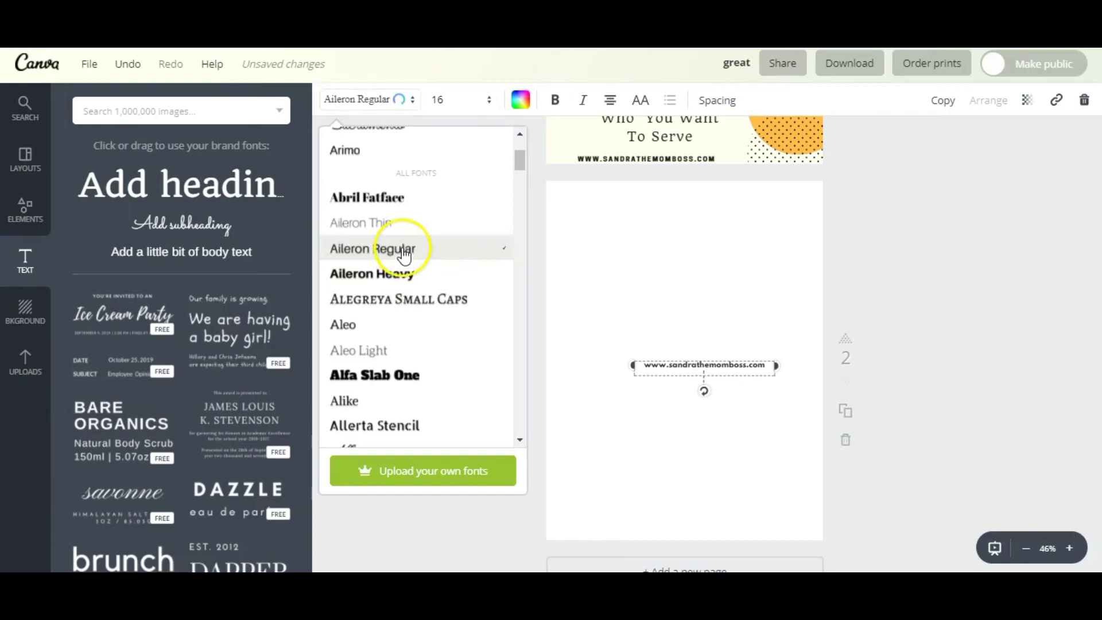
pyautogui.click(555, 105)
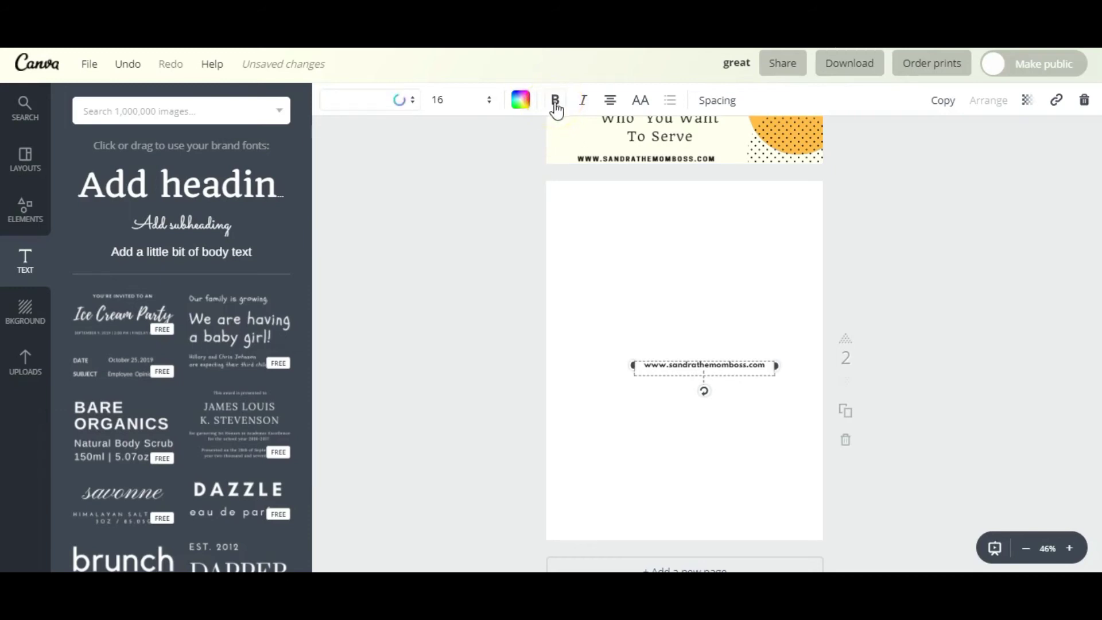
pyautogui.scroll(-2, 688, 295)
pyautogui.moveTo(691, 297); pyautogui.dragTo(690, 460)
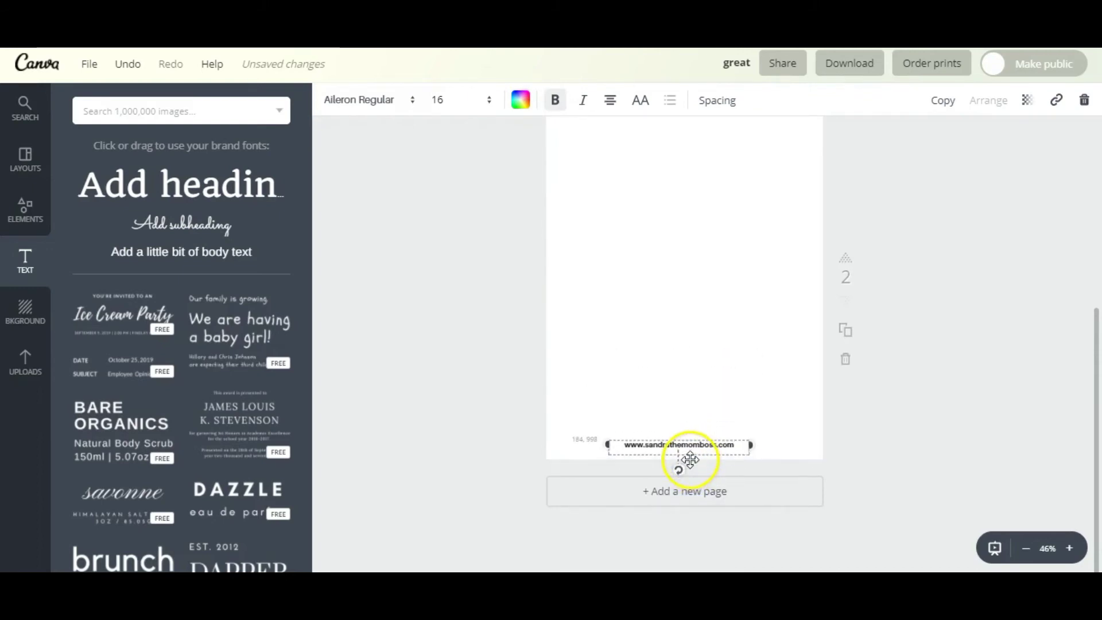
pyautogui.click(435, 349)
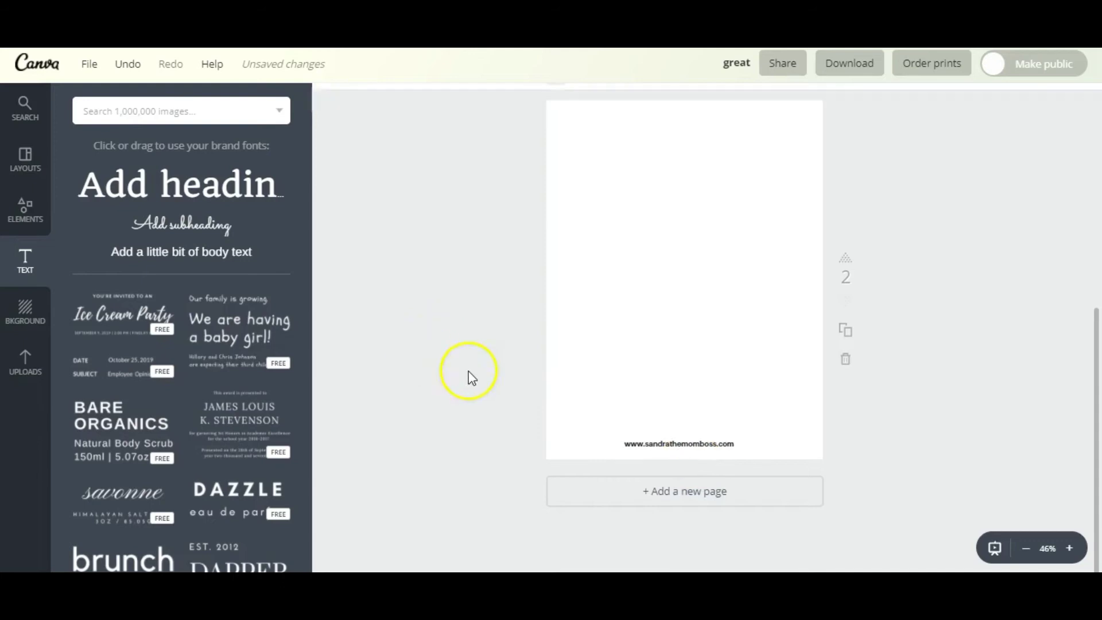
pyautogui.moveTo(671, 445); pyautogui.dragTo(672, 453)
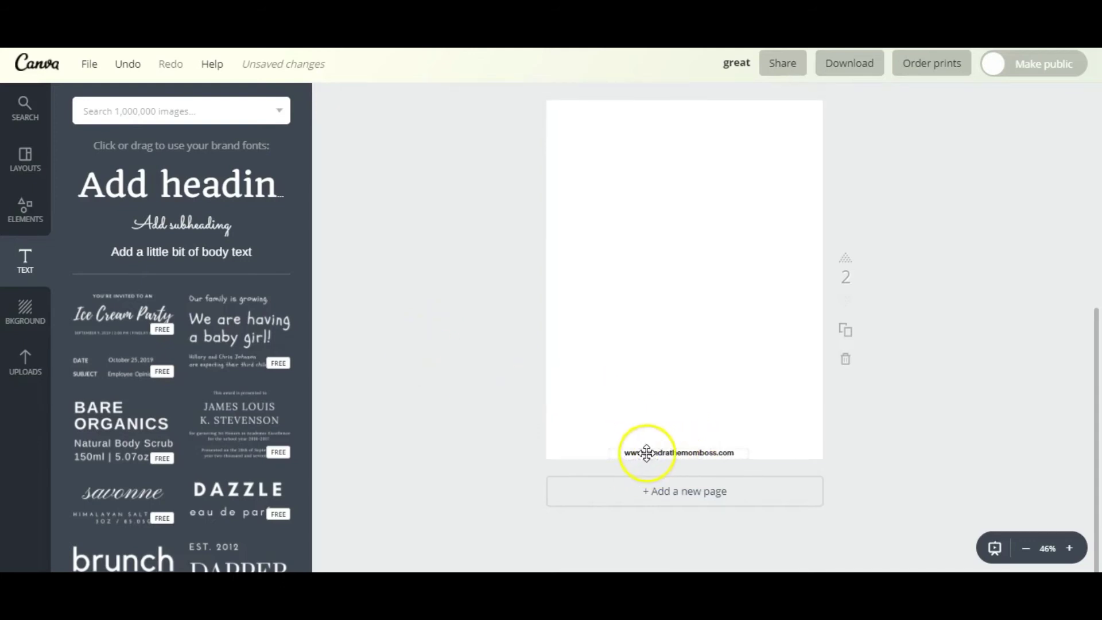
# Add a dotted line from Elements > Lines at the bottom-left of page 2
pyautogui.click(23, 221)
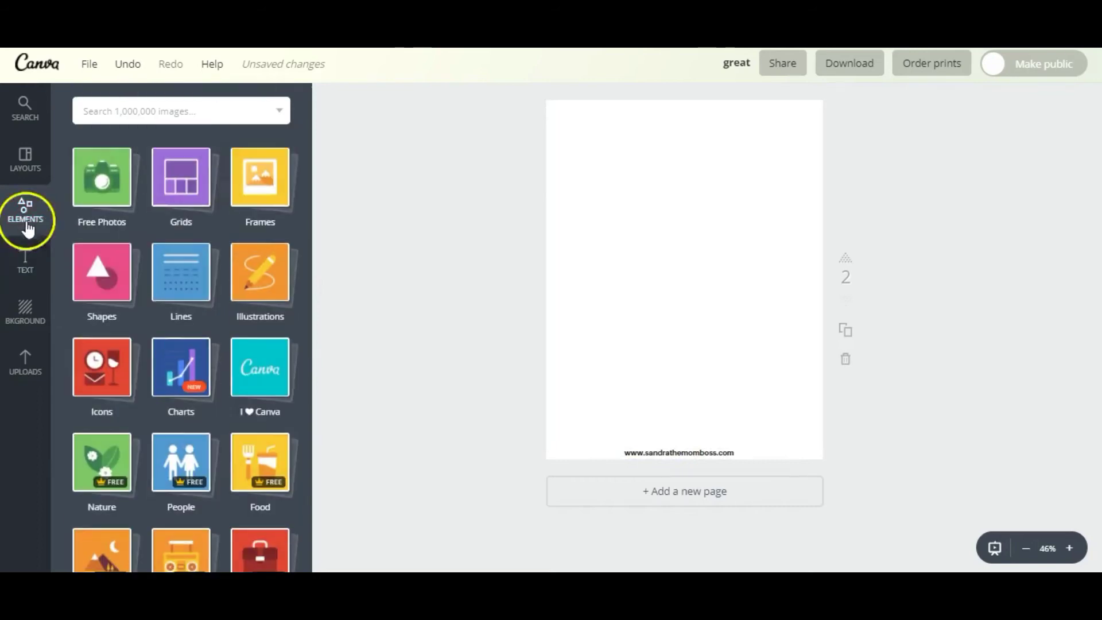
pyautogui.click(185, 288)
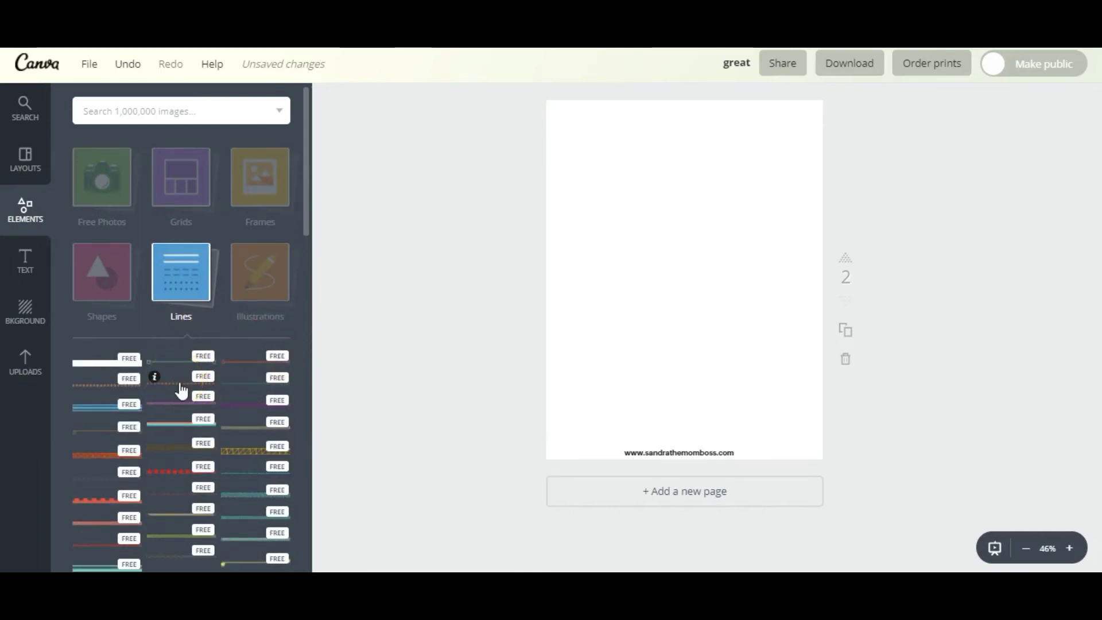
pyautogui.moveTo(242, 370); pyautogui.dragTo(647, 287)
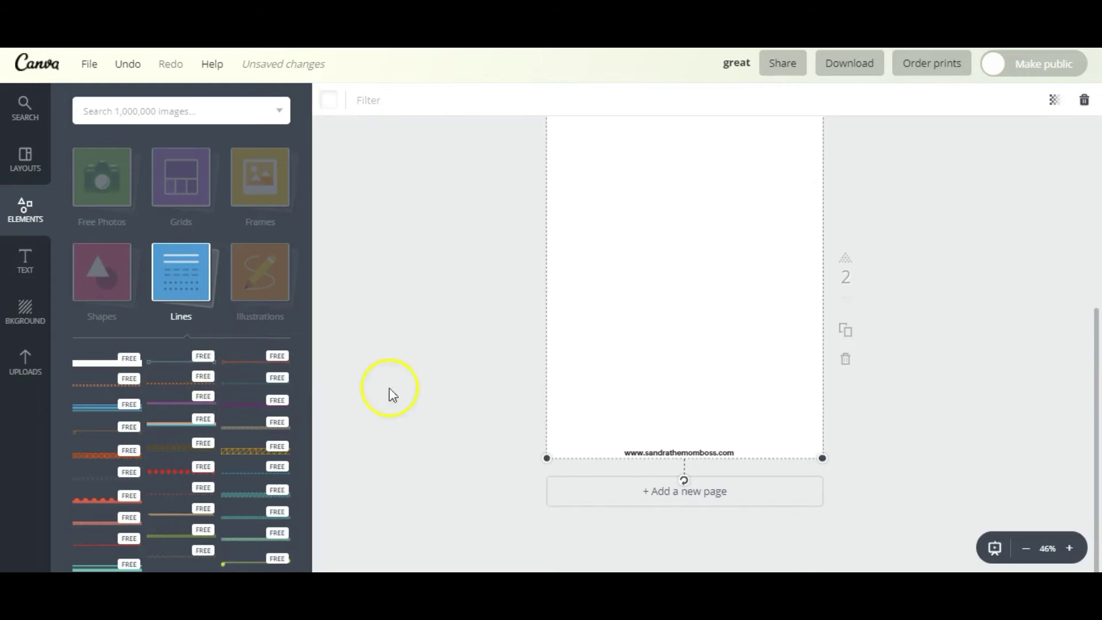
pyautogui.click(195, 386)
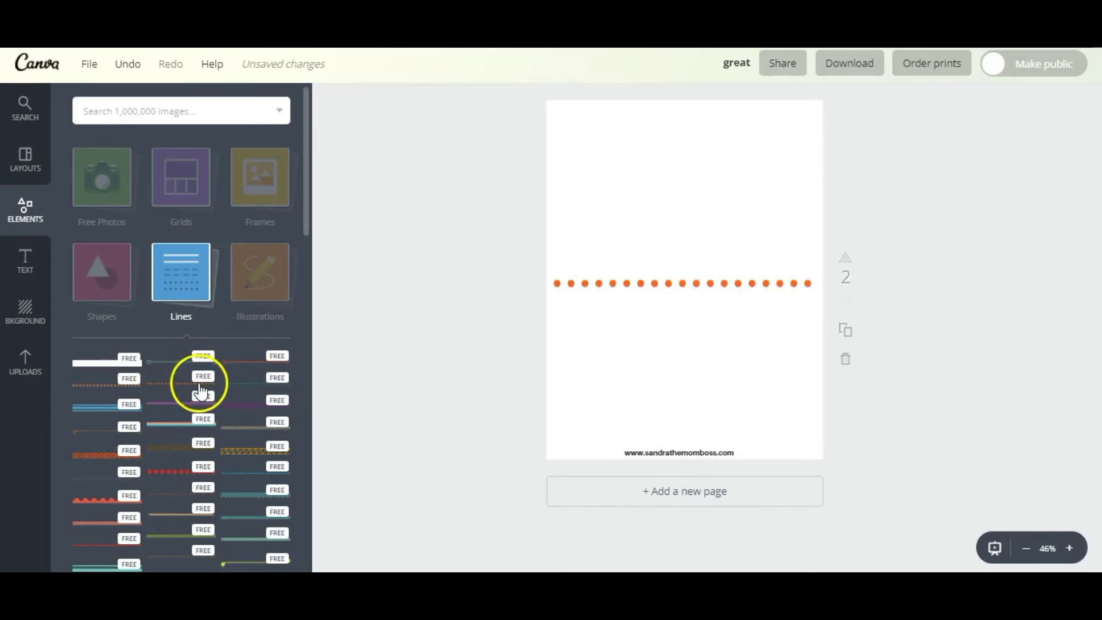
pyautogui.moveTo(650, 280); pyautogui.dragTo(456, 457)
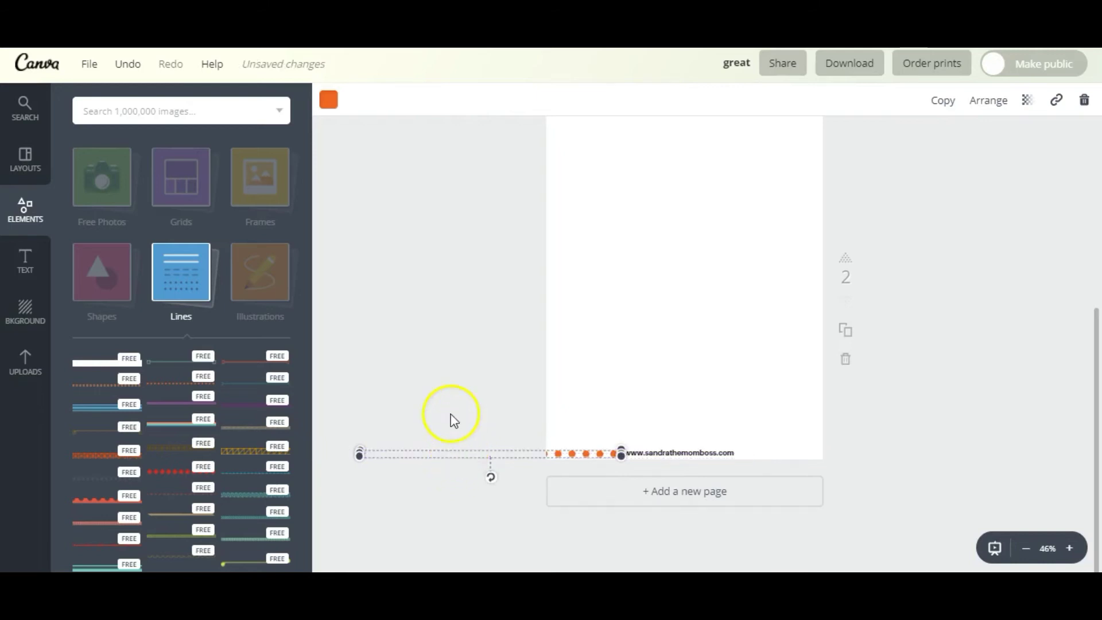
pyautogui.click(450, 413)
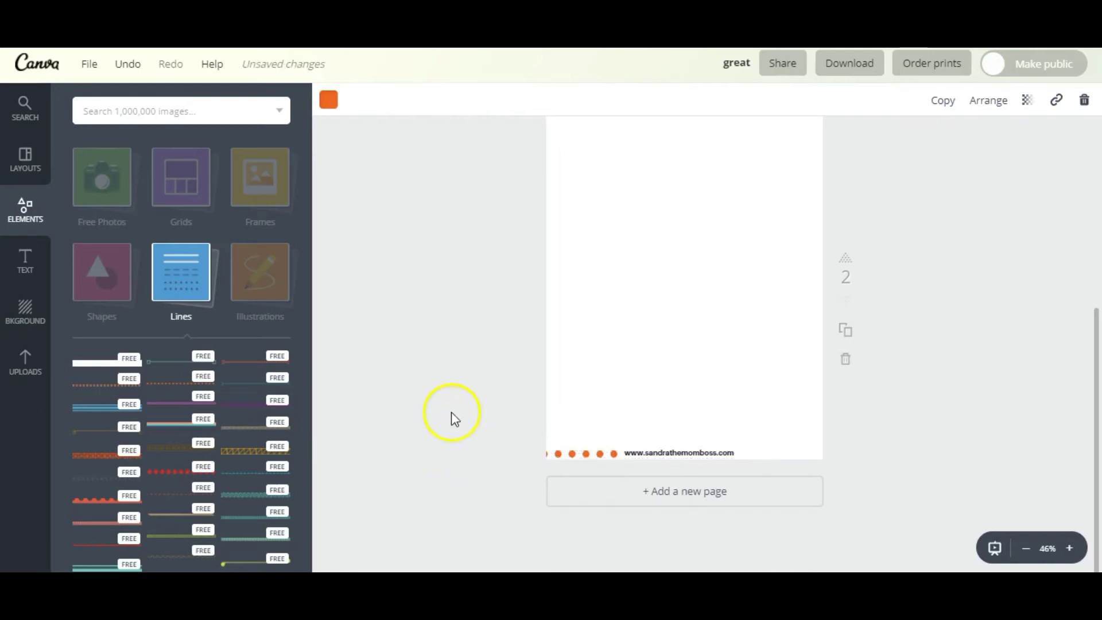
# Recolour the dotted line purple and place a duplicate right of the website address
pyautogui.click(580, 452)
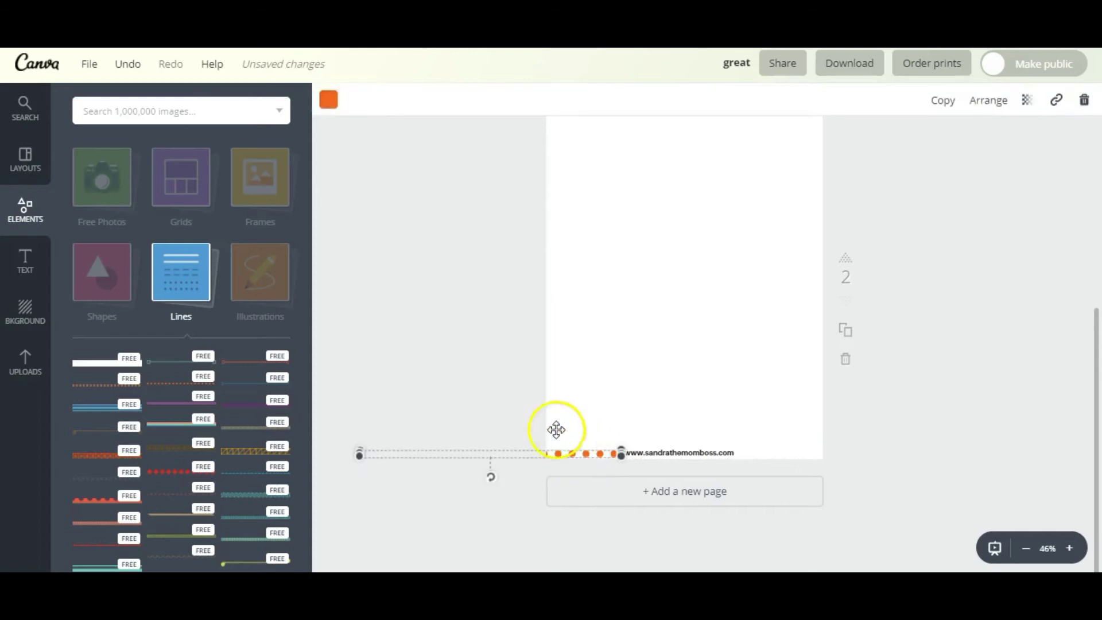
pyautogui.click(331, 102)
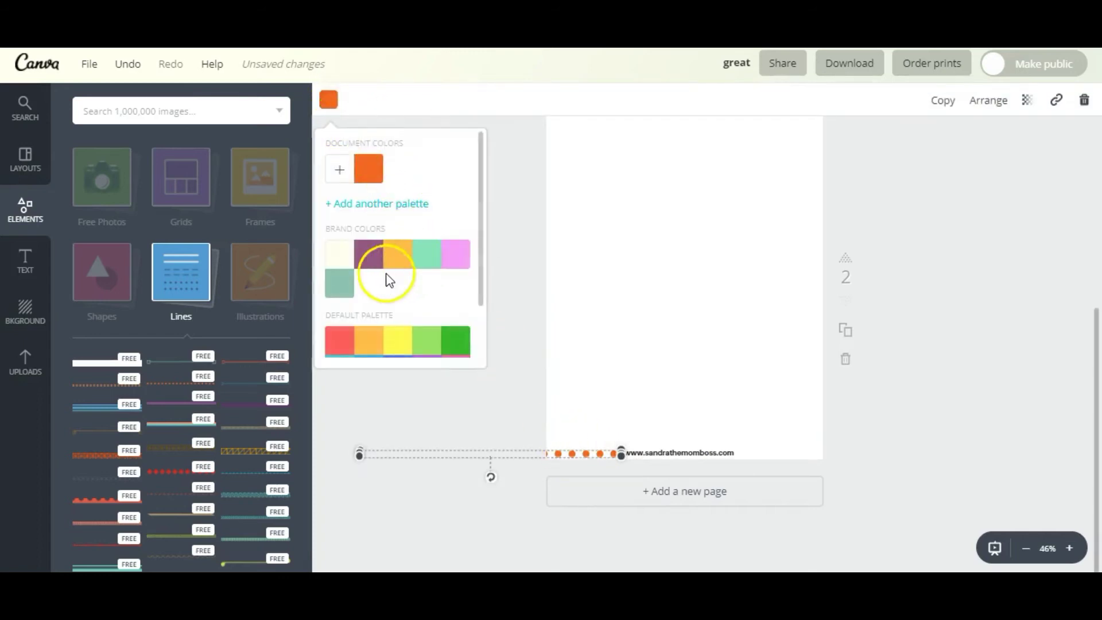
pyautogui.click(369, 262)
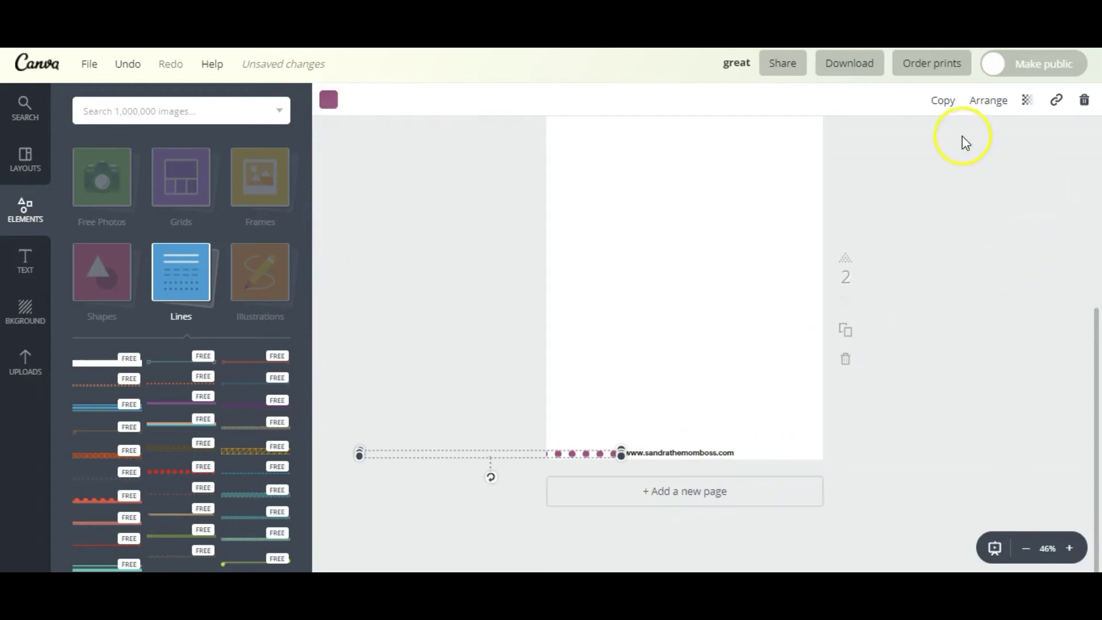
pyautogui.click(942, 101)
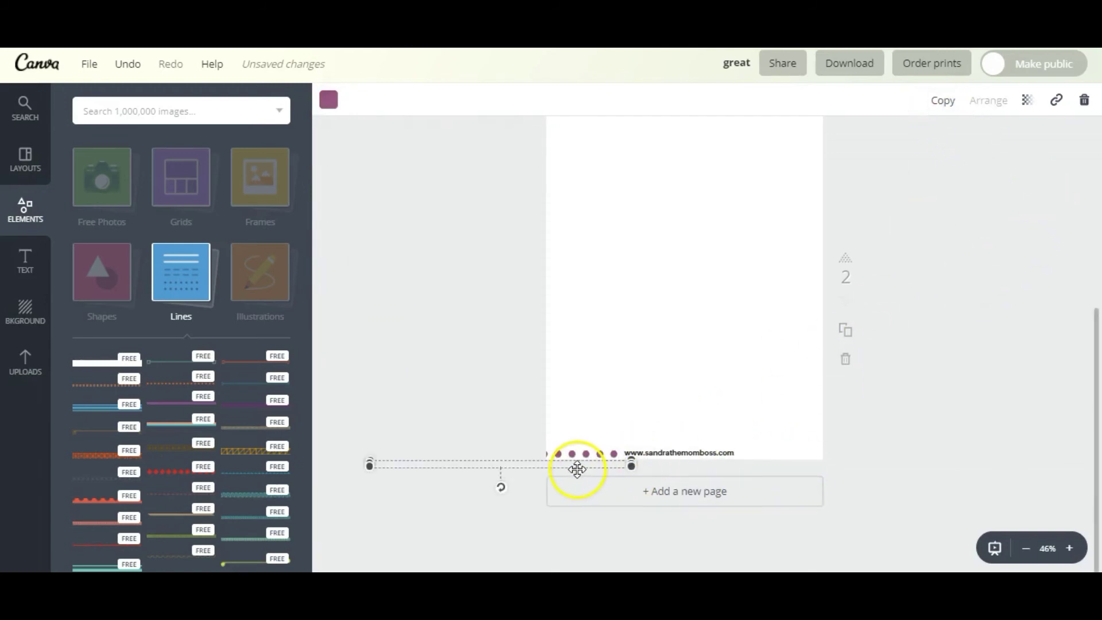
pyautogui.moveTo(578, 468); pyautogui.dragTo(942, 460)
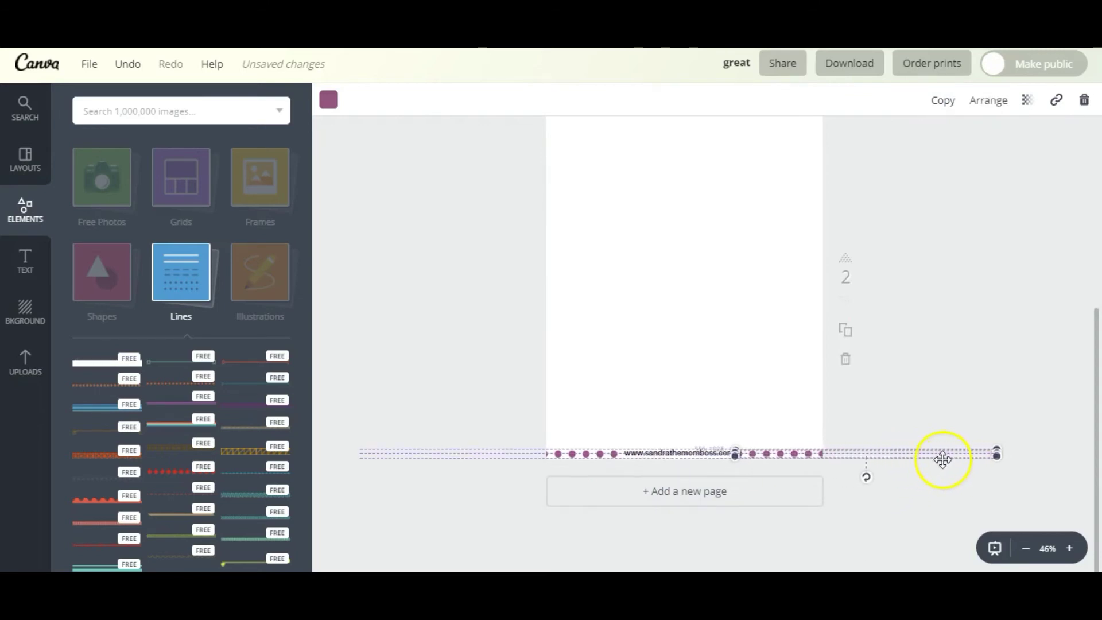
pyautogui.click(1025, 367)
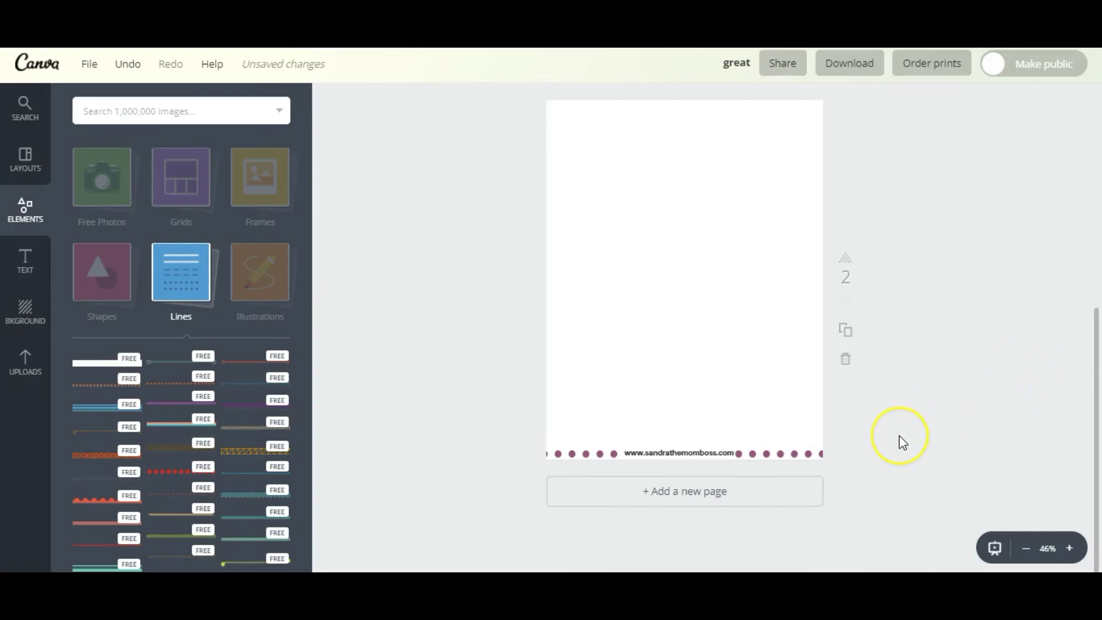
# Add a square from Elements > Shapes and flatten it into a wide, short bar near page 2's top
pyautogui.scroll(3, 682, 367)
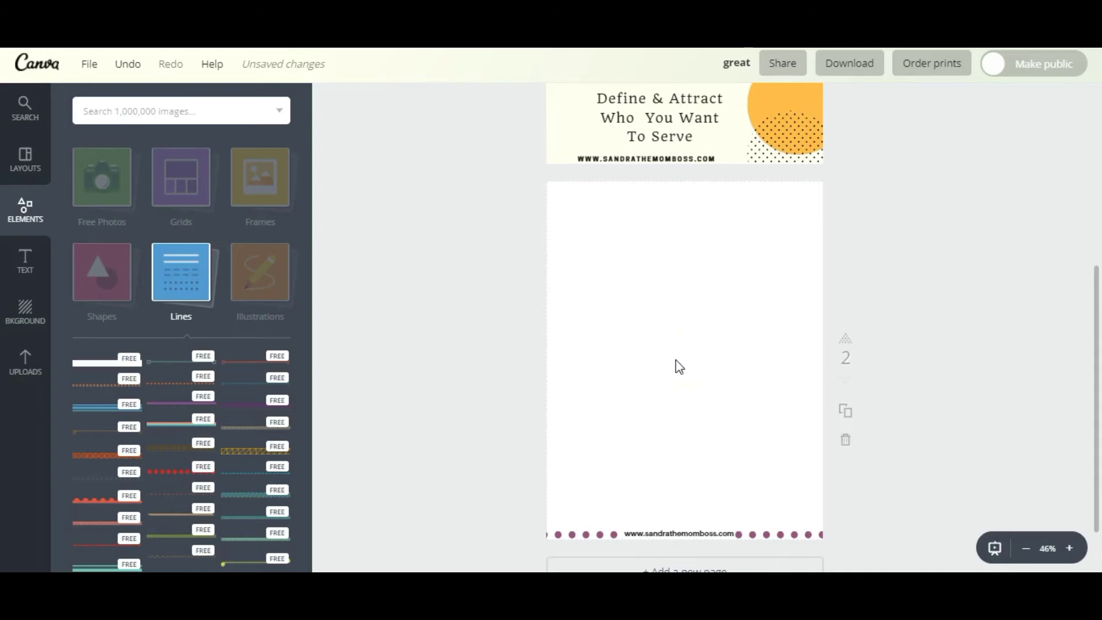
pyautogui.click(330, 284)
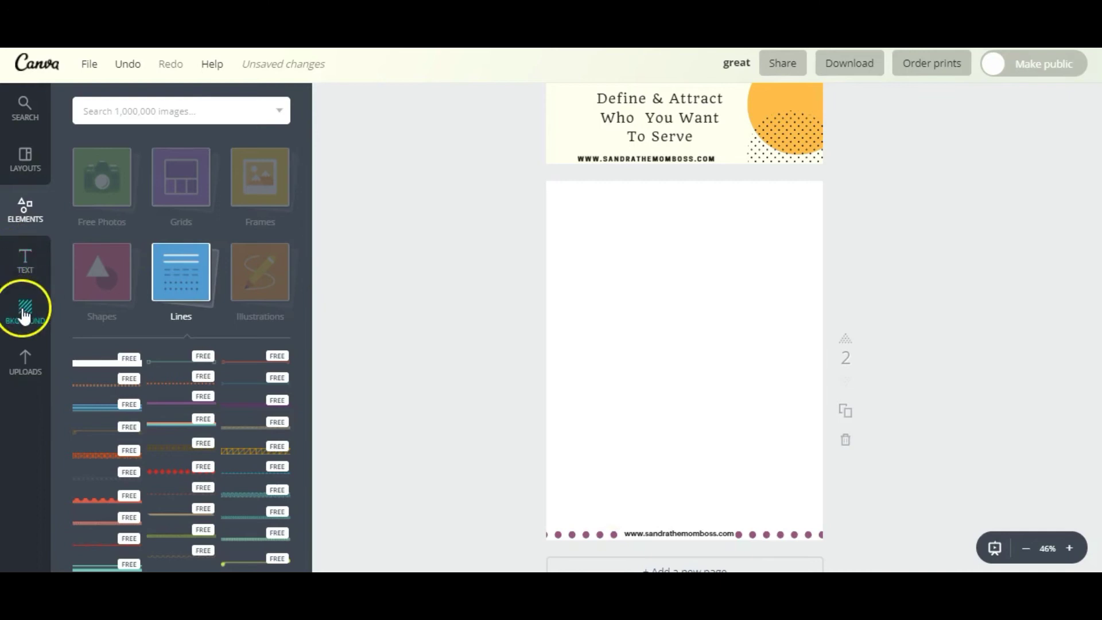
pyautogui.click(23, 261)
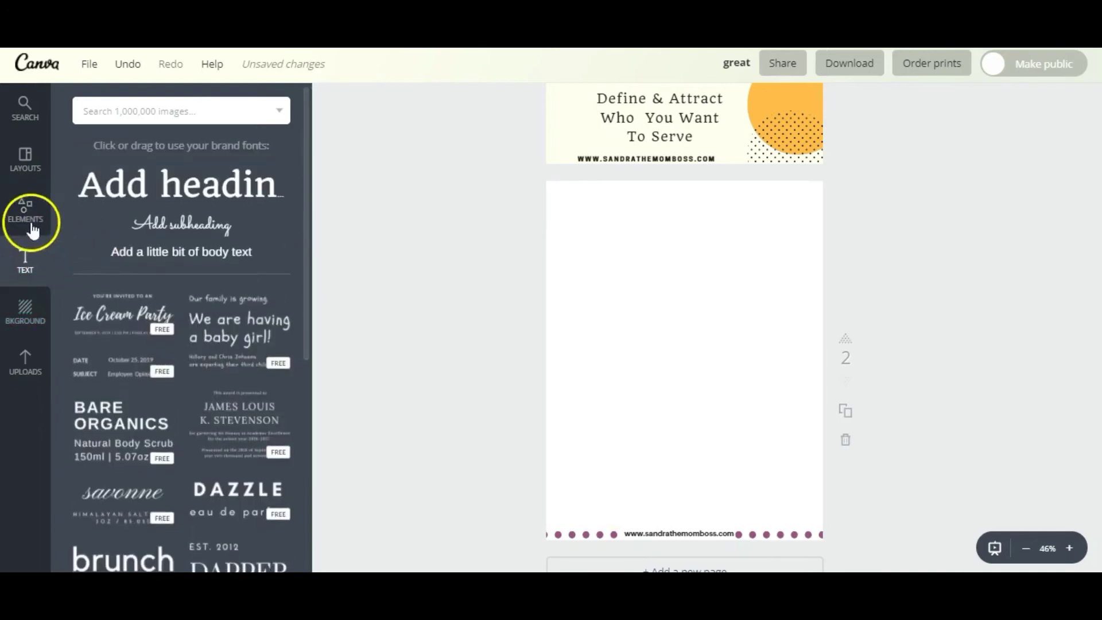
pyautogui.click(32, 229)
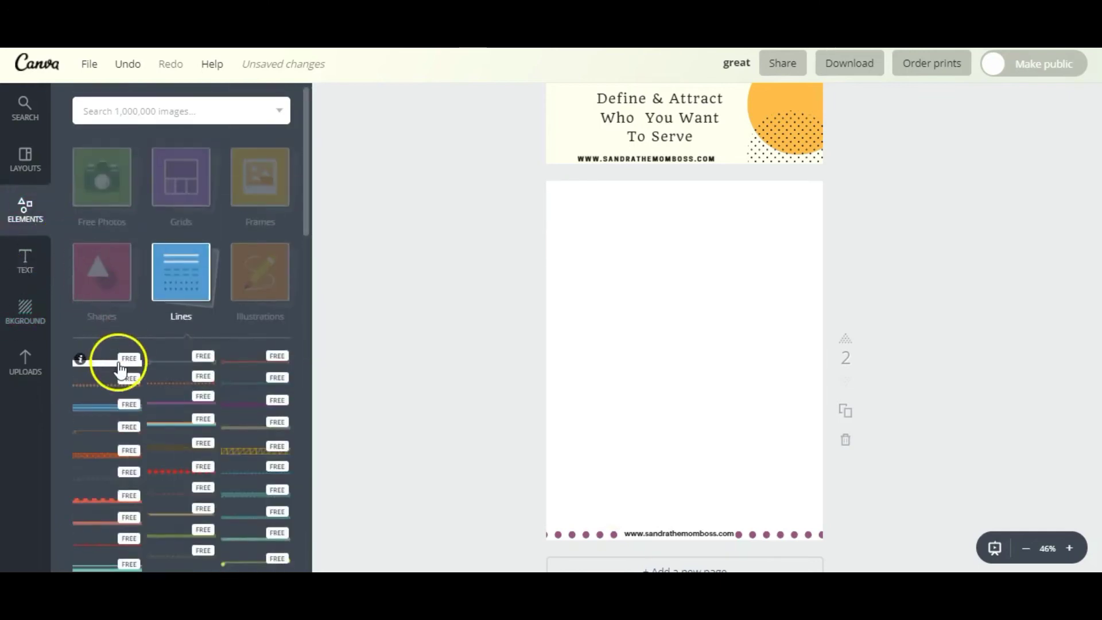
pyautogui.click(90, 287)
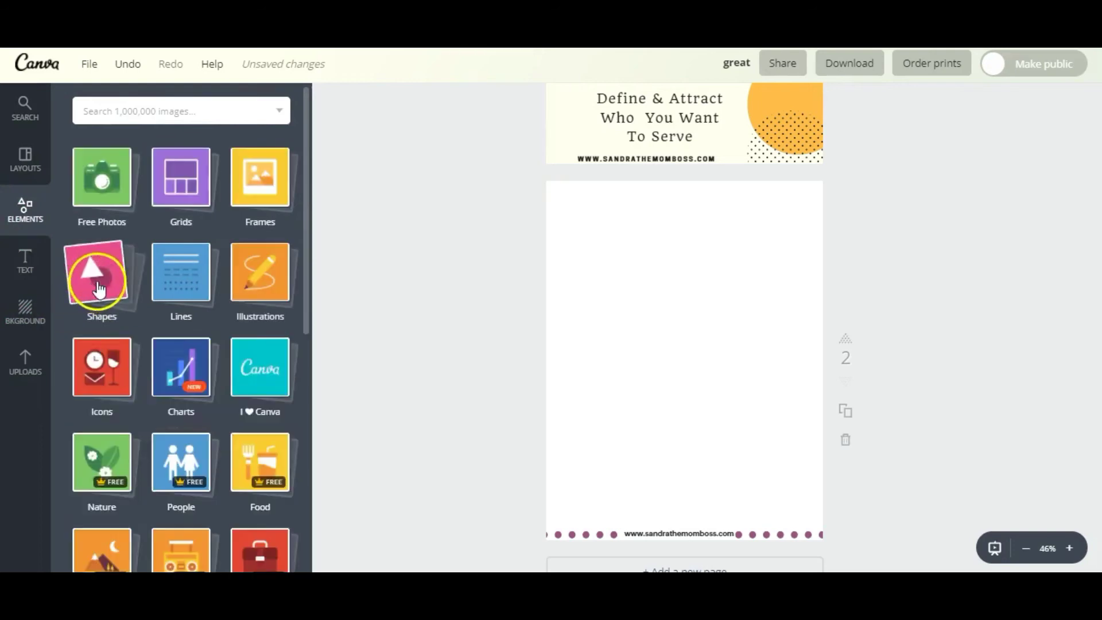
pyautogui.click(102, 272)
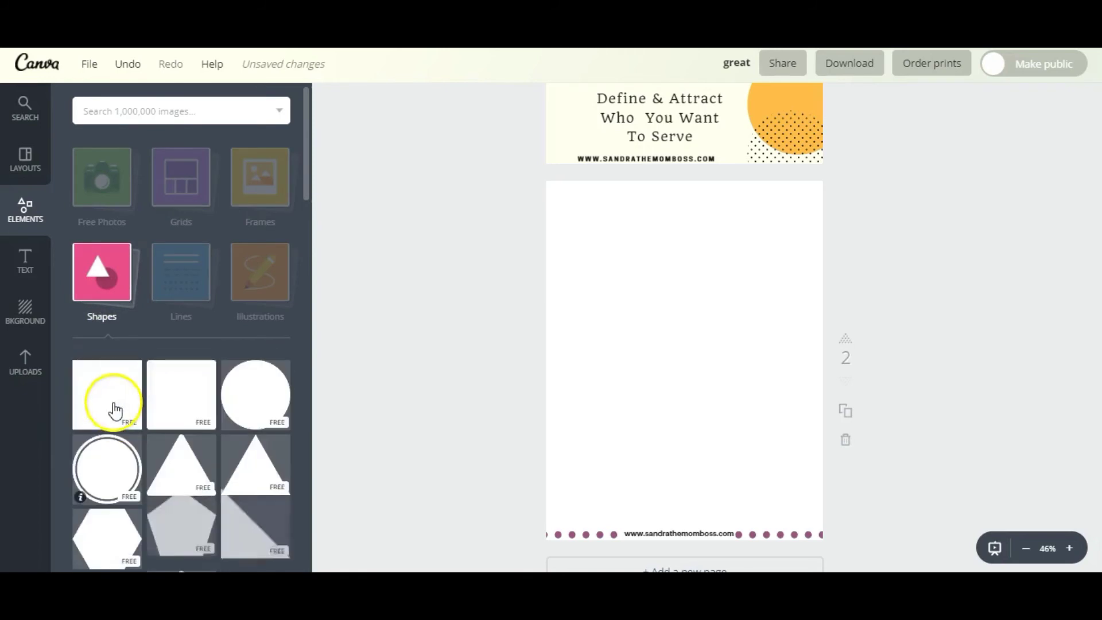
pyautogui.click(182, 395)
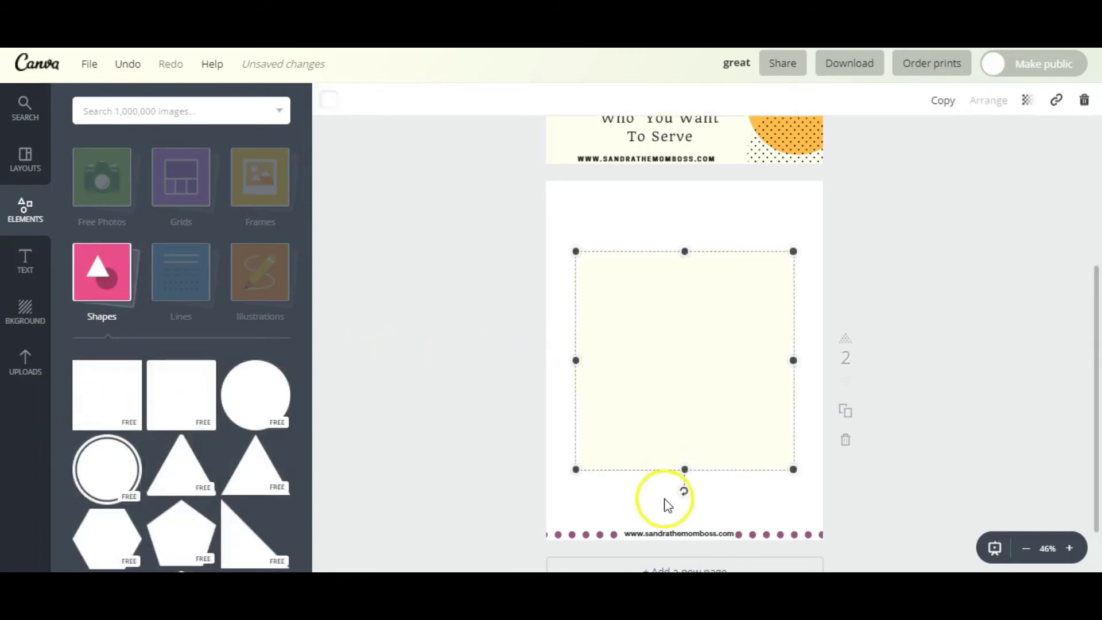
pyautogui.moveTo(684, 469); pyautogui.dragTo(671, 194)
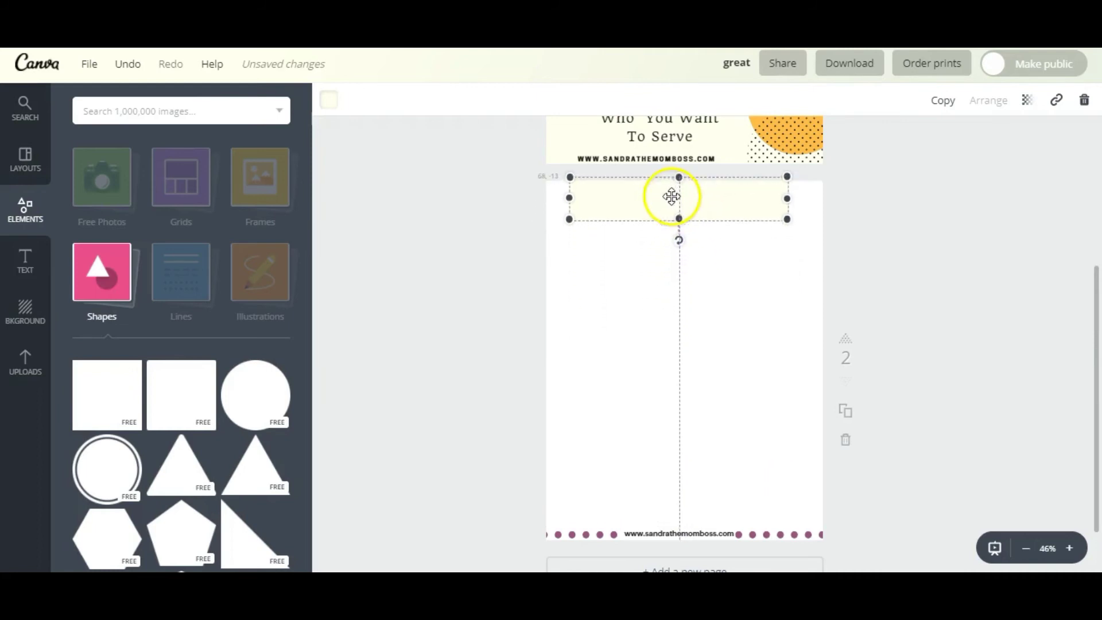
# Colour the header bar teal, stretch it edge to edge and make it slightly thinner
pyautogui.click(330, 103)
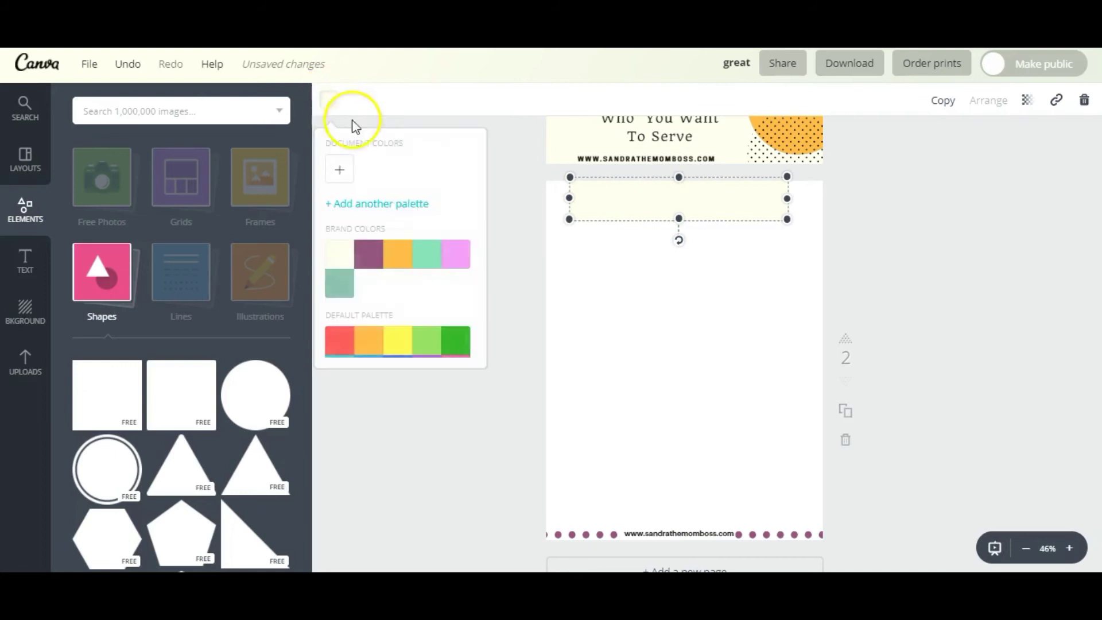
pyautogui.click(340, 284)
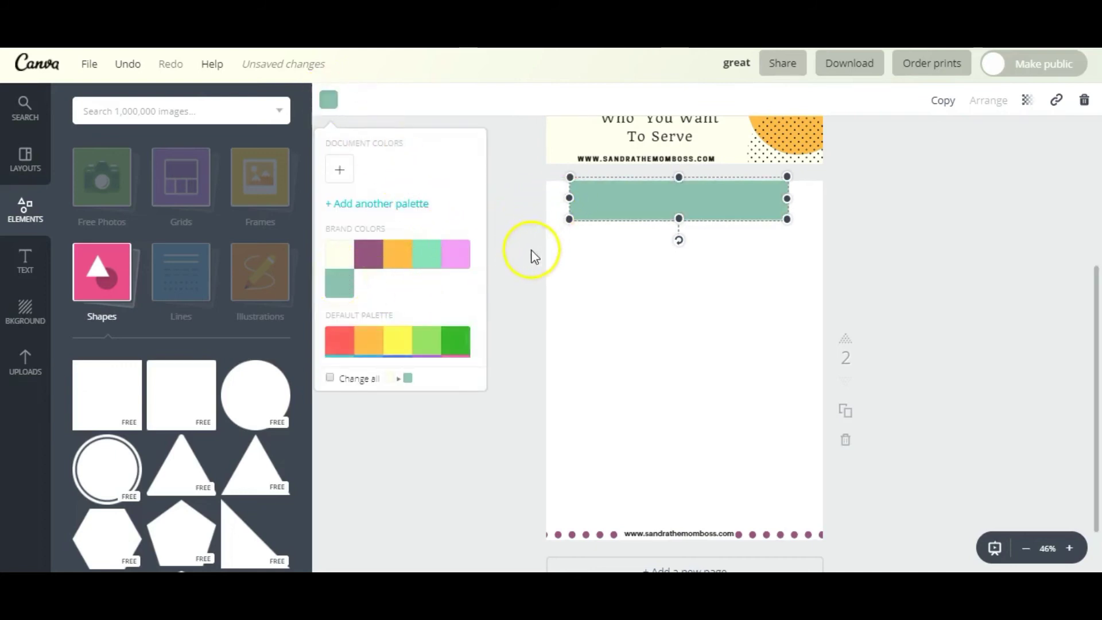
pyautogui.click(565, 196)
pyautogui.moveTo(569, 199); pyautogui.dragTo(531, 197)
pyautogui.moveTo(791, 196); pyautogui.dragTo(829, 199)
pyautogui.moveTo(683, 216); pyautogui.dragTo(682, 207)
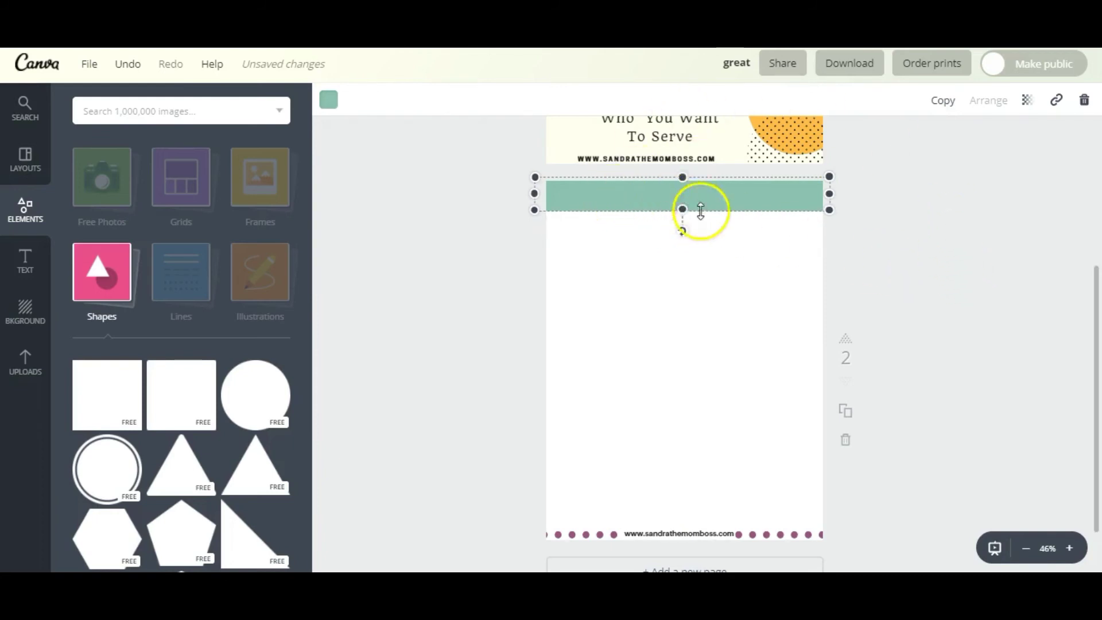
# Set the teal header bar's transparency to about 49
pyautogui.click(1027, 102)
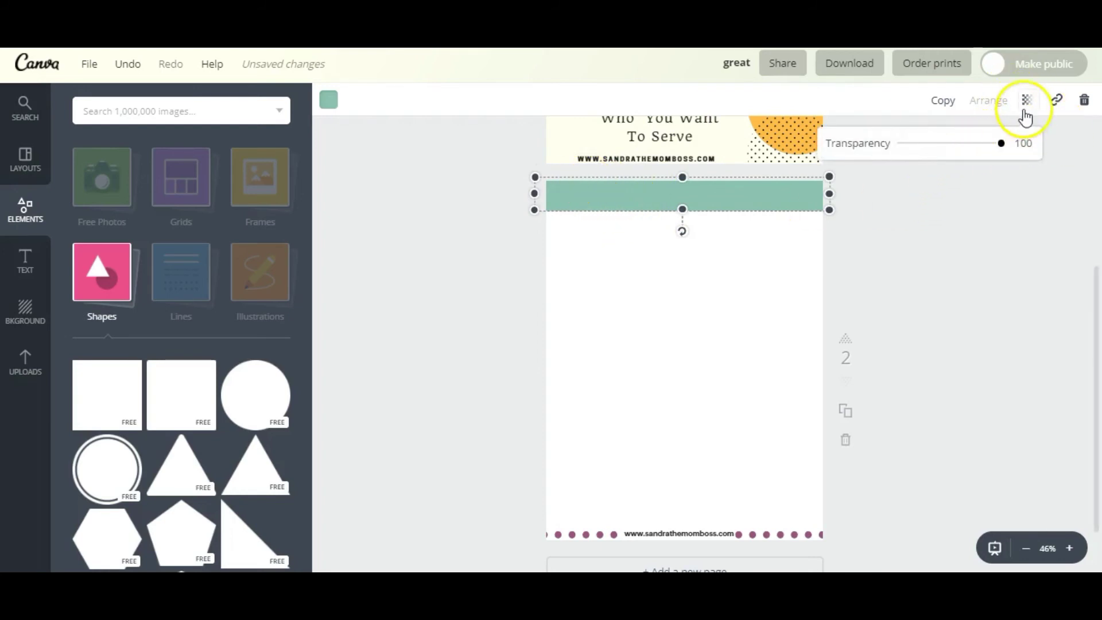
pyautogui.click(1026, 111)
pyautogui.click(1028, 113)
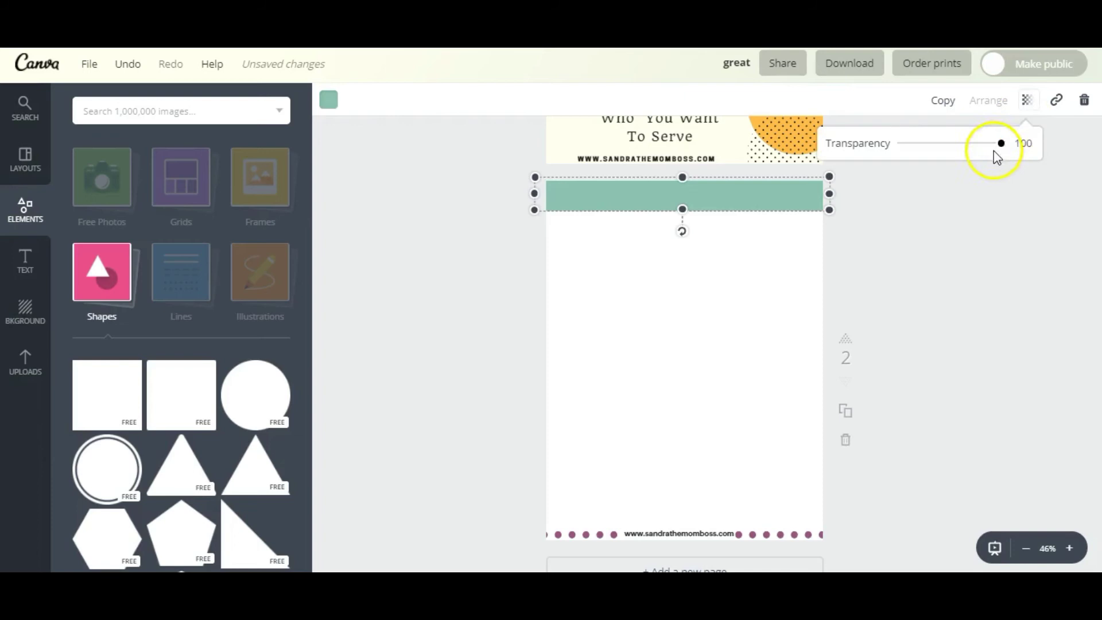
pyautogui.moveTo(1003, 151); pyautogui.dragTo(946, 148)
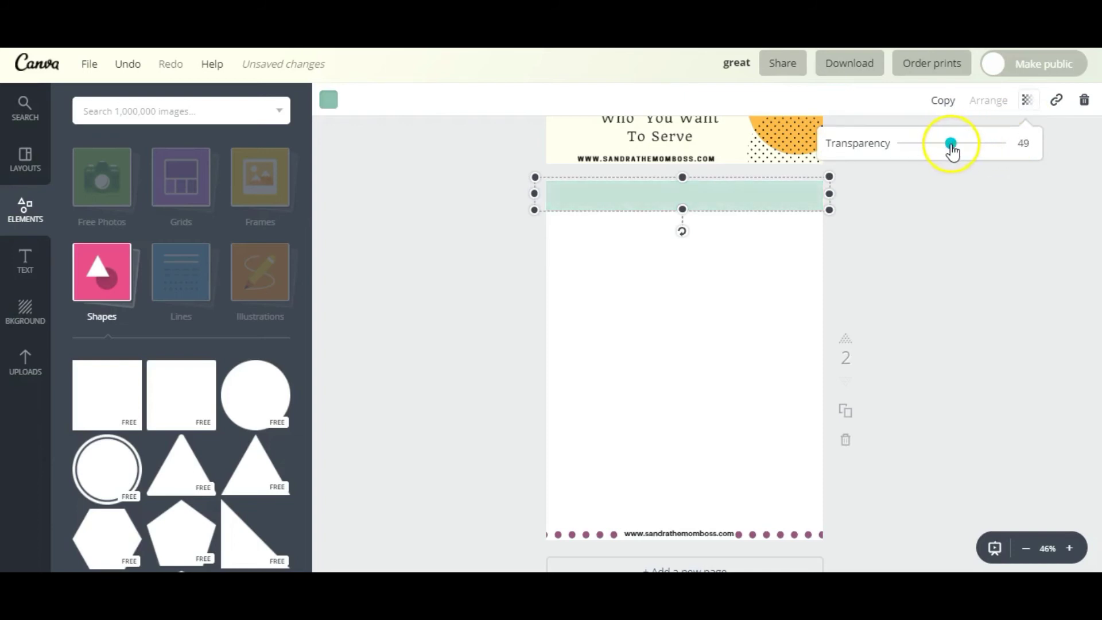
pyautogui.click(981, 263)
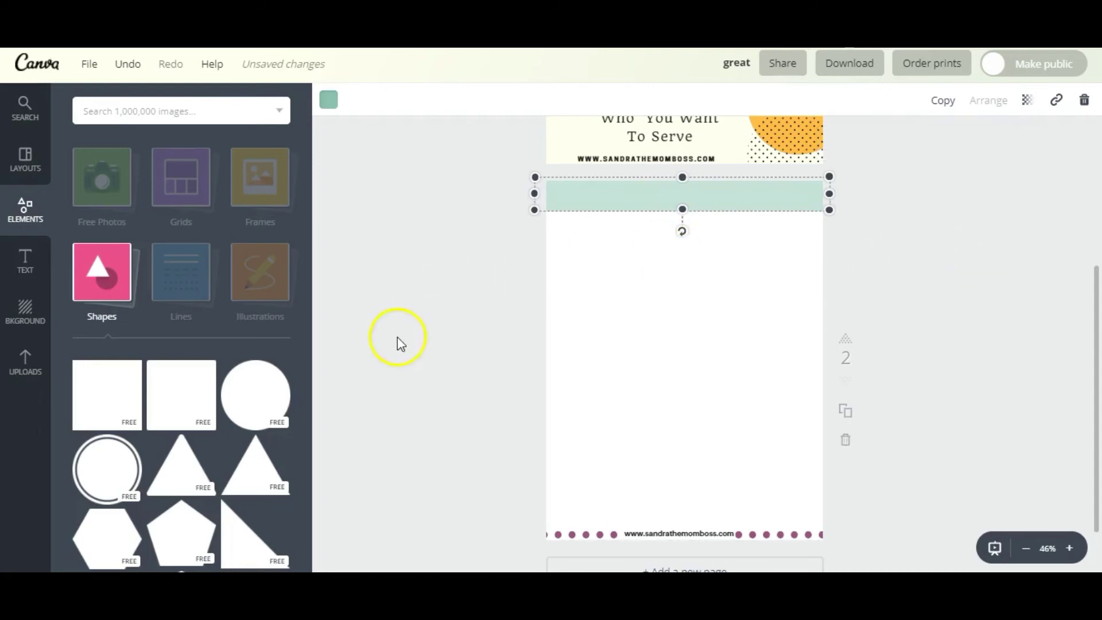
pyautogui.click(443, 335)
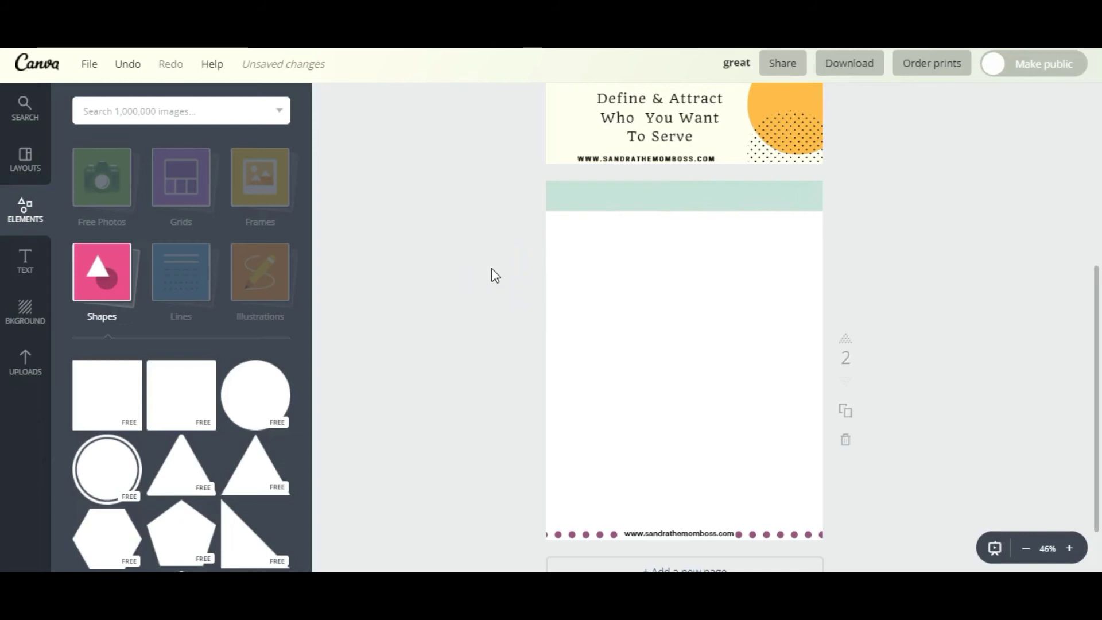
# Delete the emptied body-text box from page 2
pyautogui.click(676, 316)
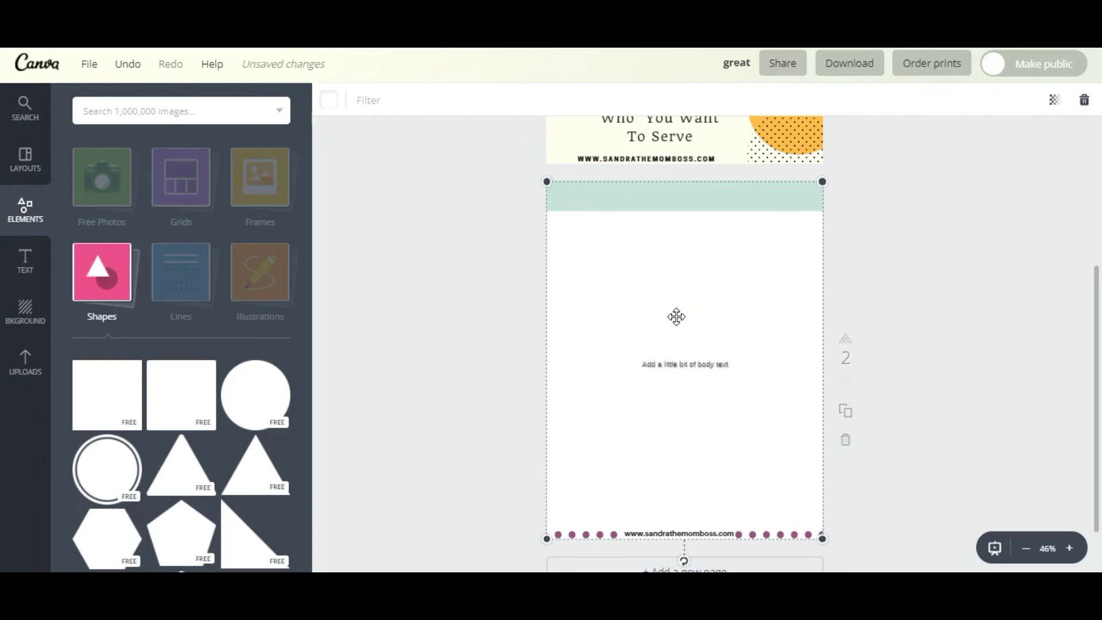
pyautogui.click(699, 362)
pyautogui.click(709, 370)
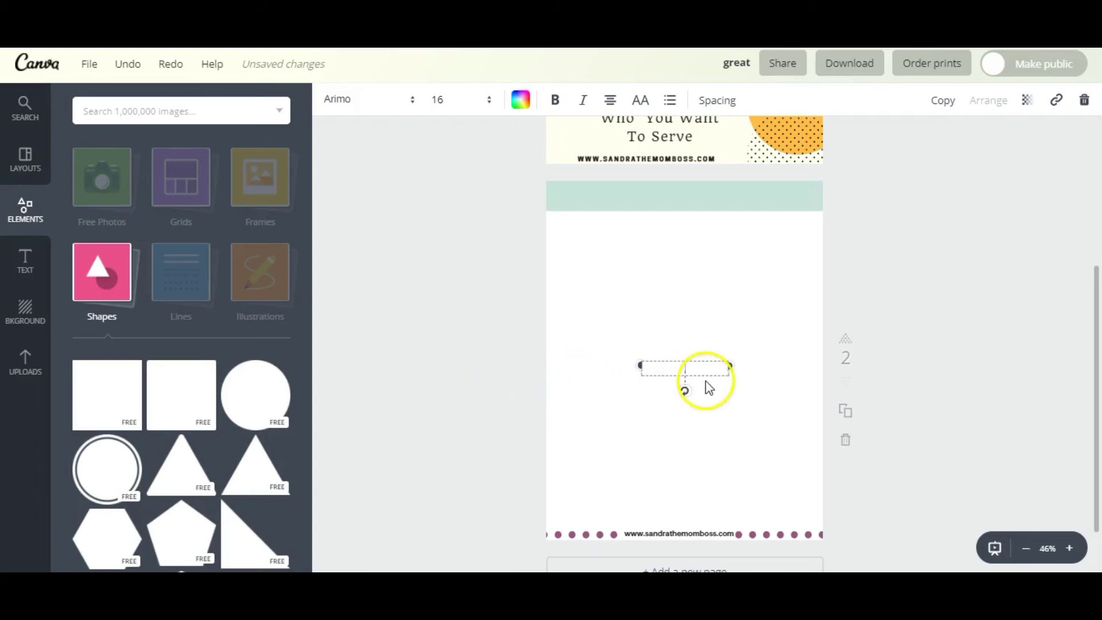
pyautogui.click(705, 380)
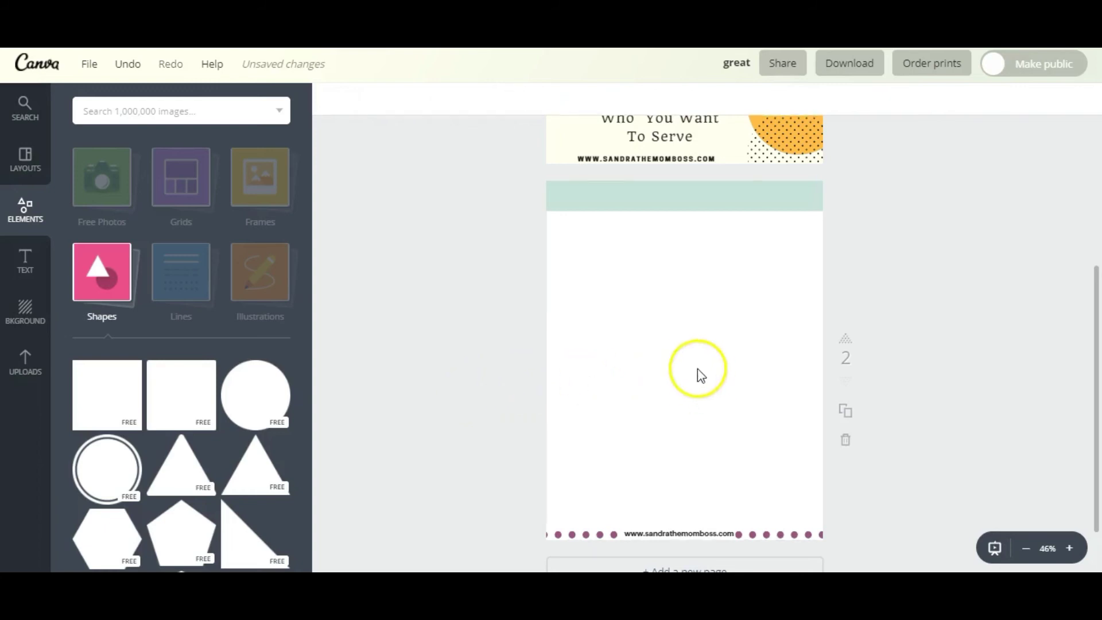
# Insert an 'Add heading' text box on page 2 and select its placeholder text
pyautogui.click(26, 256)
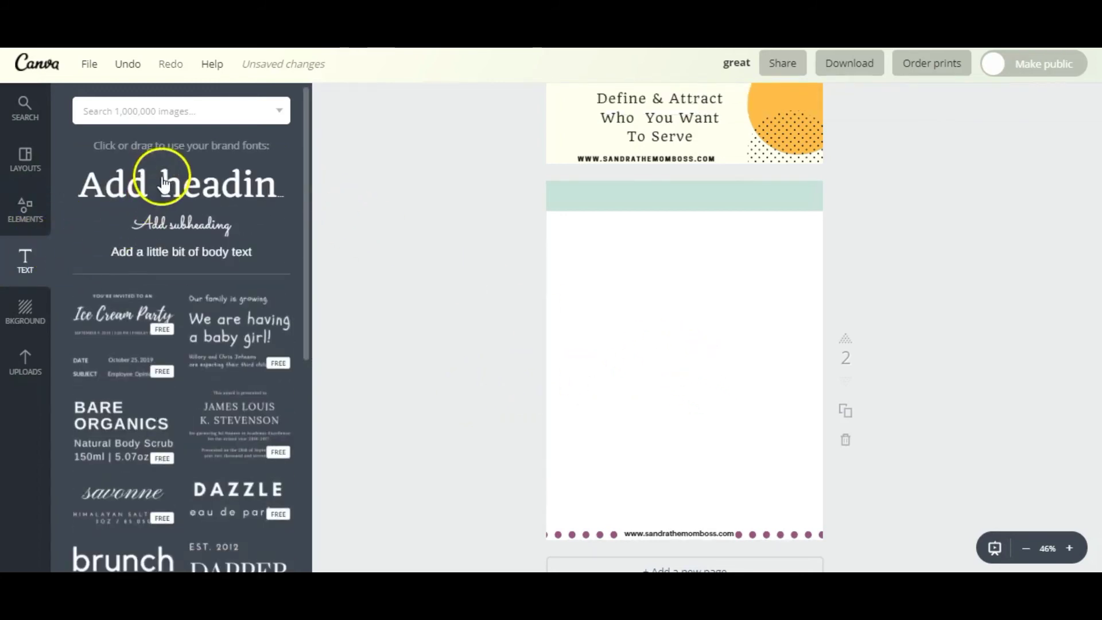
pyautogui.click(164, 182)
pyautogui.doubleClick(672, 367)
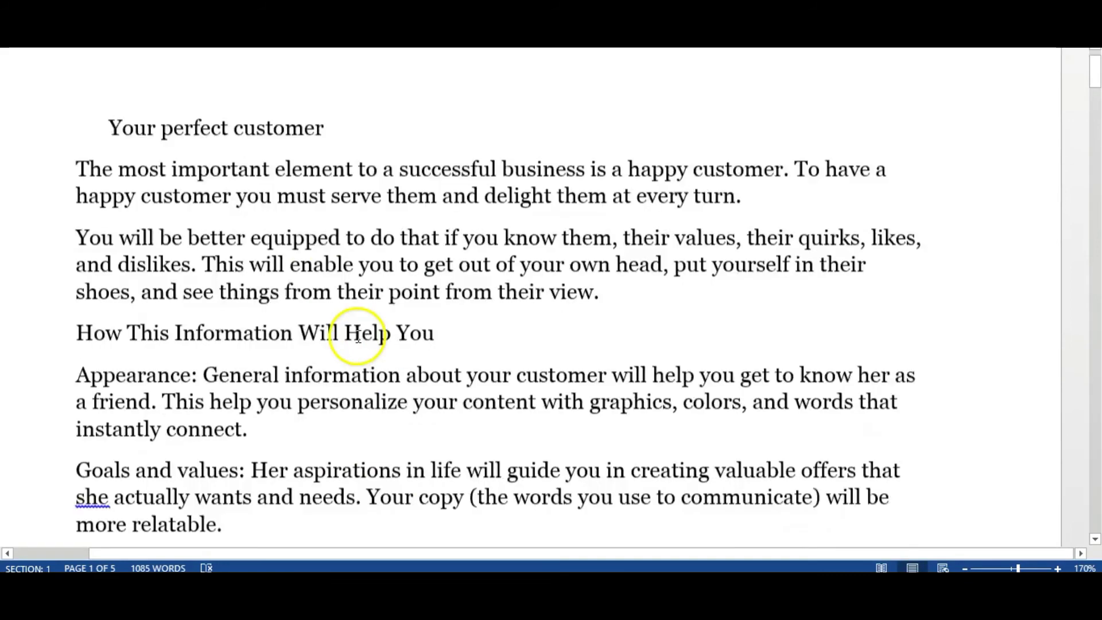
# Copy the 'Your perfect customer' heading from the top of the Word document
pyautogui.scroll(-15, 357, 339)
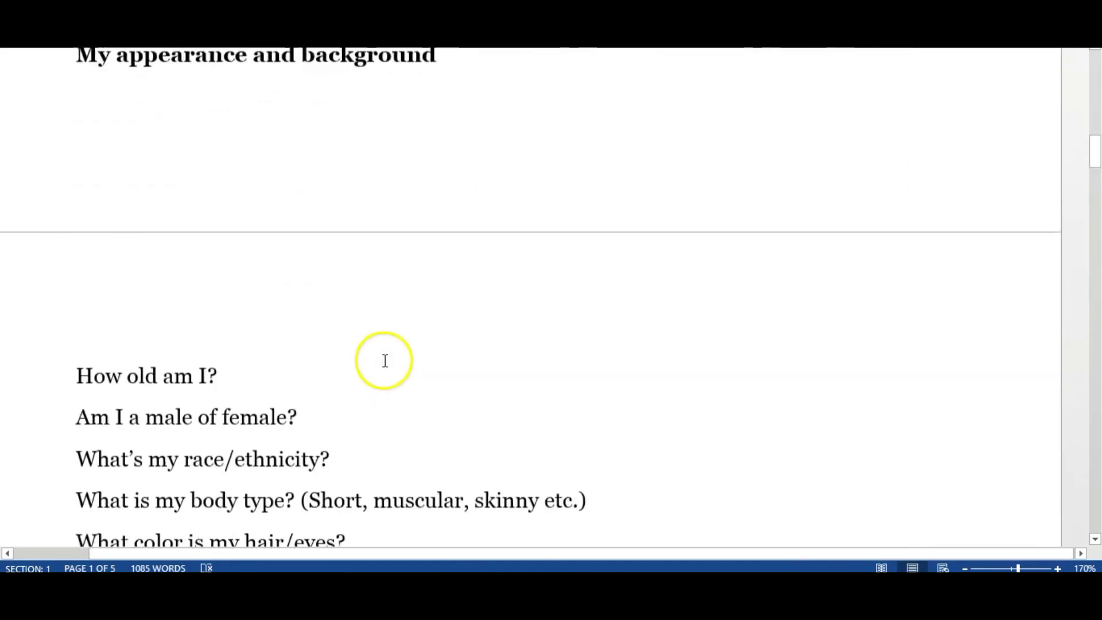
pyautogui.scroll(-4, 383, 360)
pyautogui.scroll(5, 384, 362)
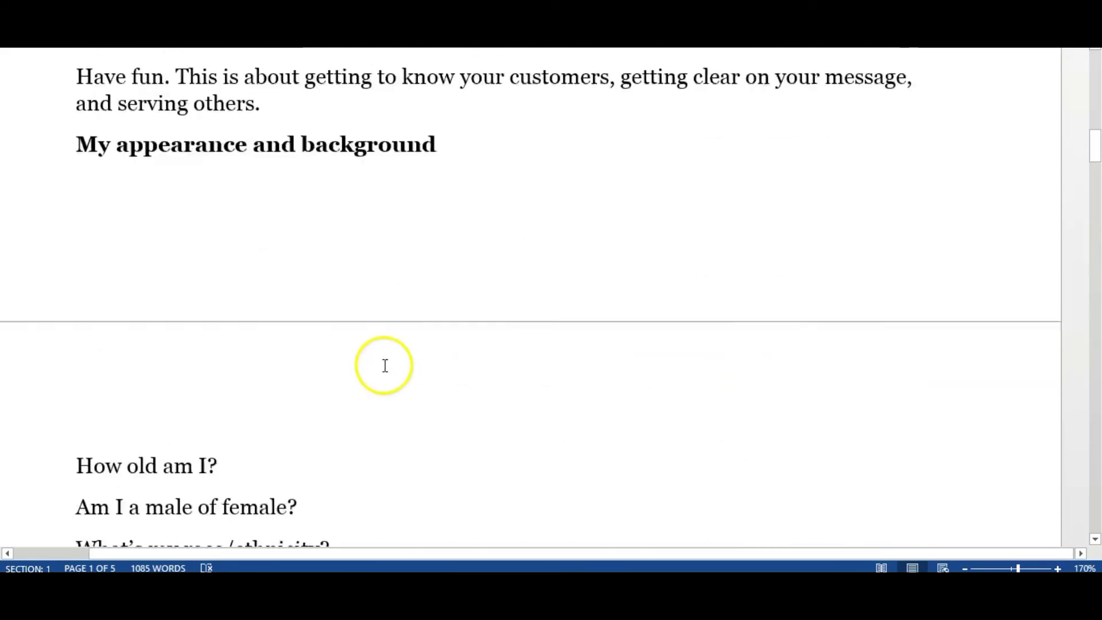
pyautogui.scroll(10, 385, 366)
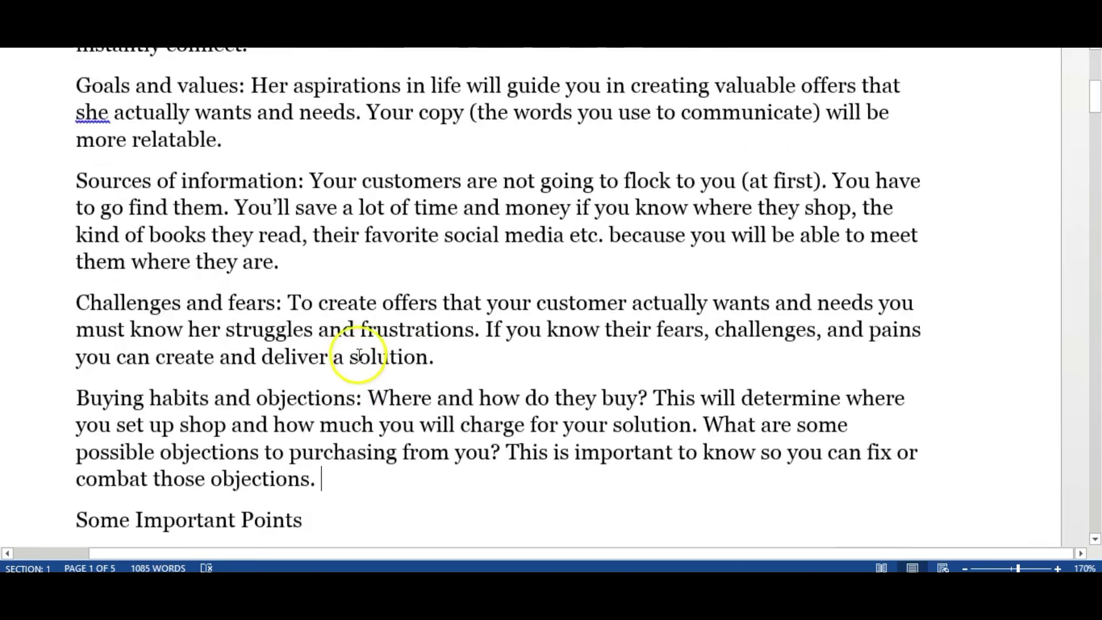
pyautogui.scroll(8, 359, 355)
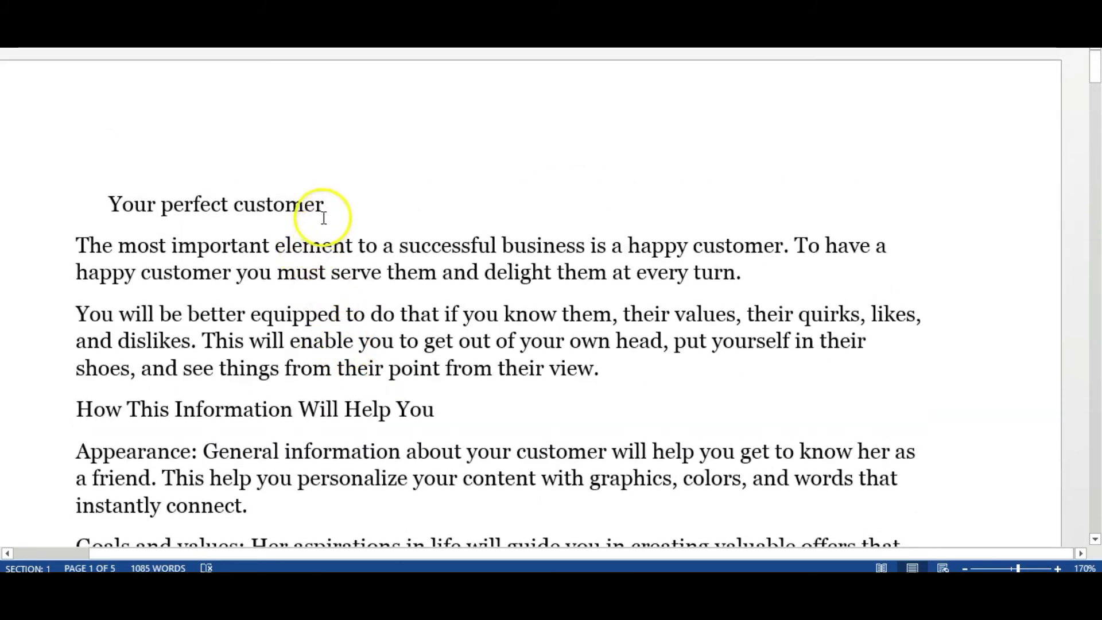
pyautogui.moveTo(292, 198); pyautogui.dragTo(91, 199)
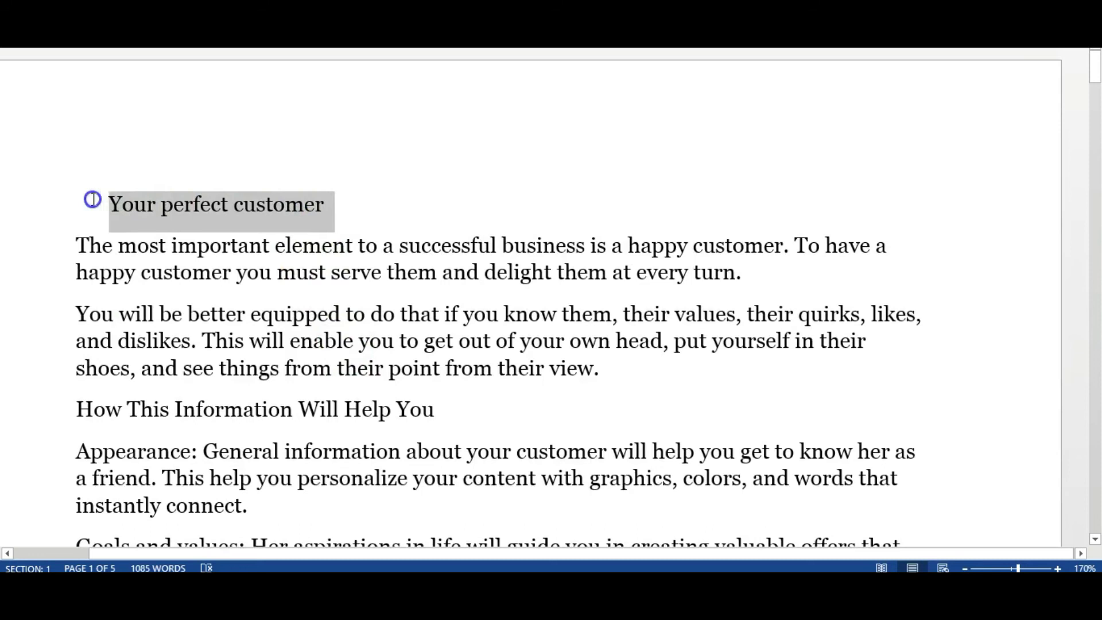
pyautogui.rightClick(147, 208)
pyautogui.click(192, 246)
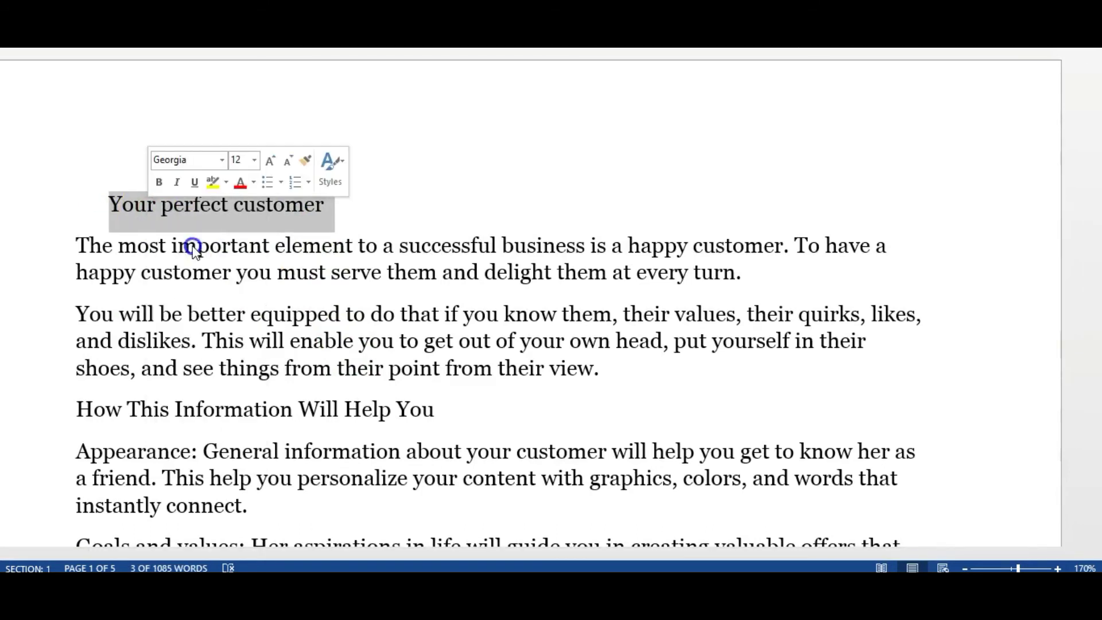
# Paste 'Your perfect customer' over the placeholder heading and drag it into the teal header band
pyautogui.press('Right')
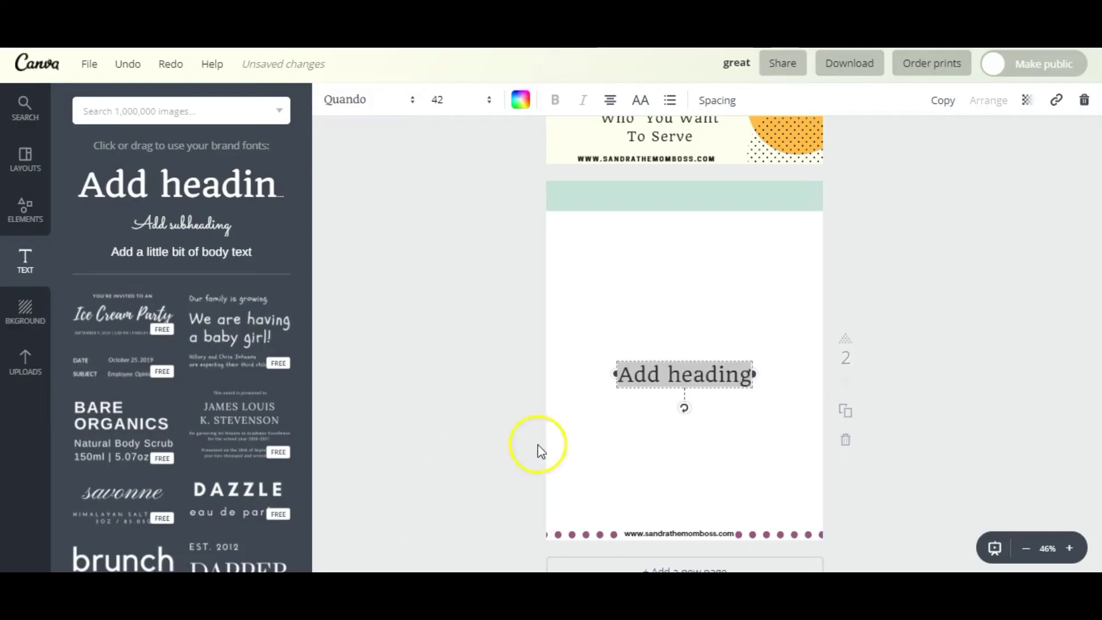
pyautogui.doubleClick(644, 381)
pyautogui.rightClick(651, 380)
pyautogui.click(681, 210)
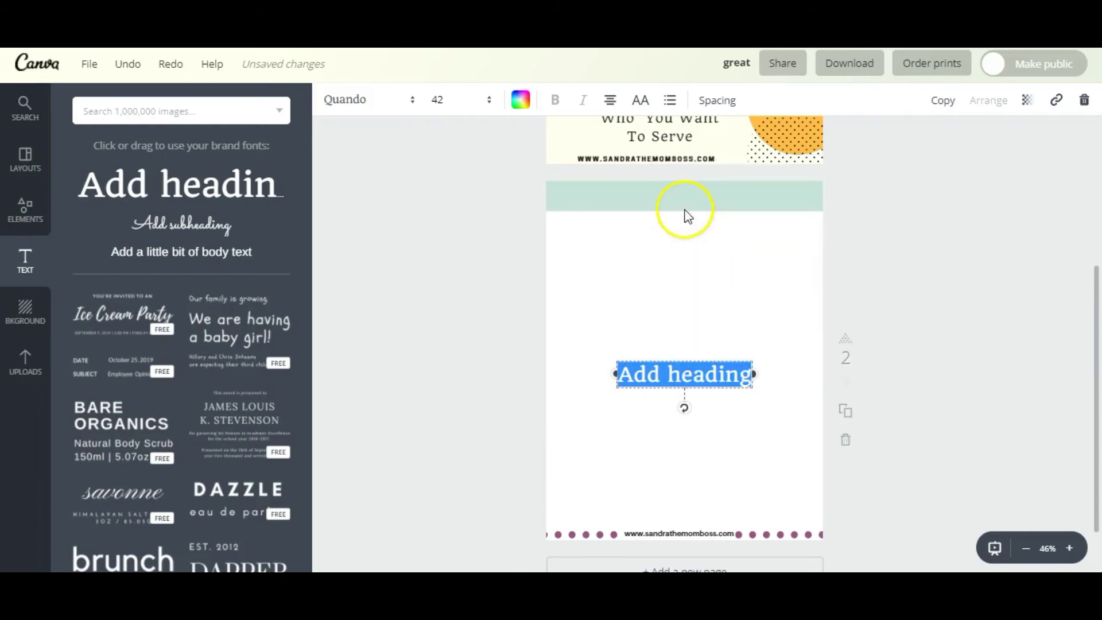
pyautogui.moveTo(708, 397); pyautogui.dragTo(707, 217)
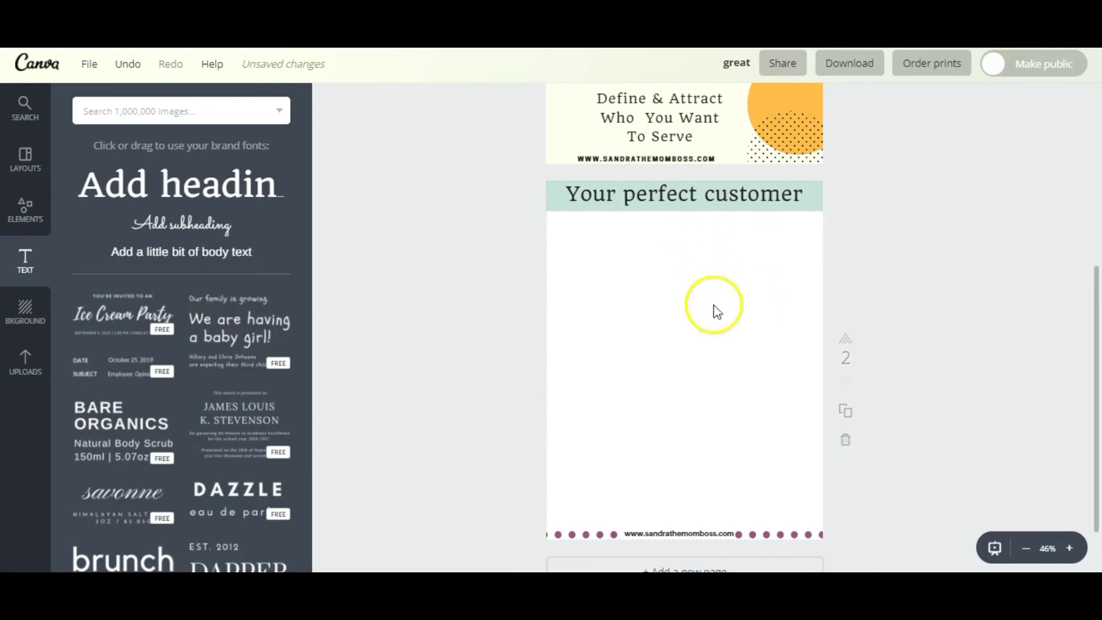
pyautogui.scroll(-2, 653, 330)
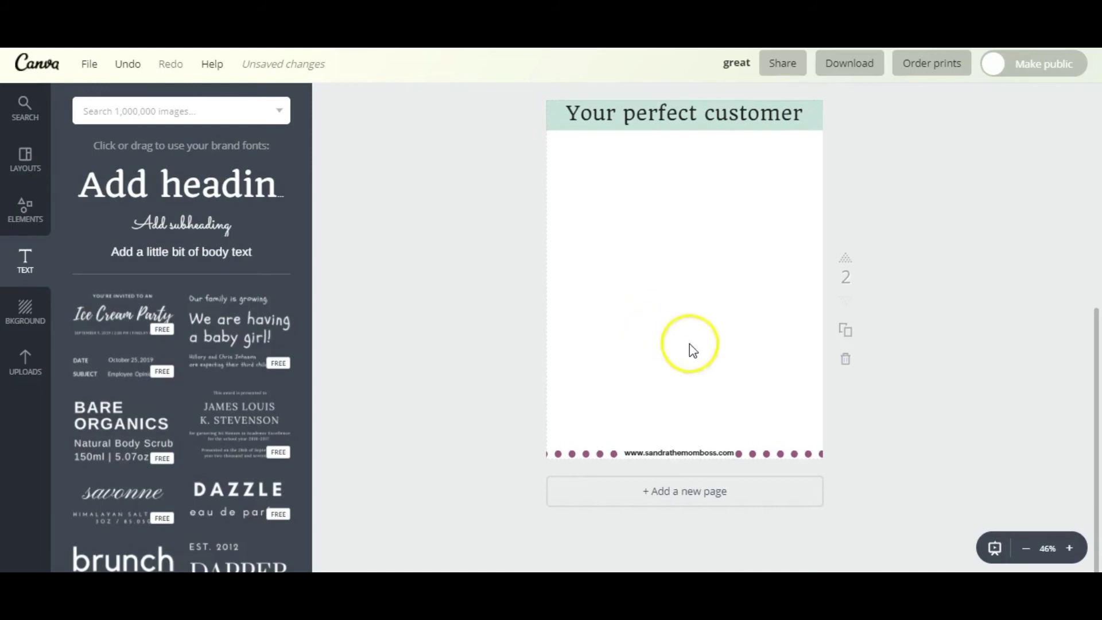
# Duplicate the Your perfect customer page twice, creating pages 3 and 4 with its mint header and dotted footer
pyautogui.click(846, 332)
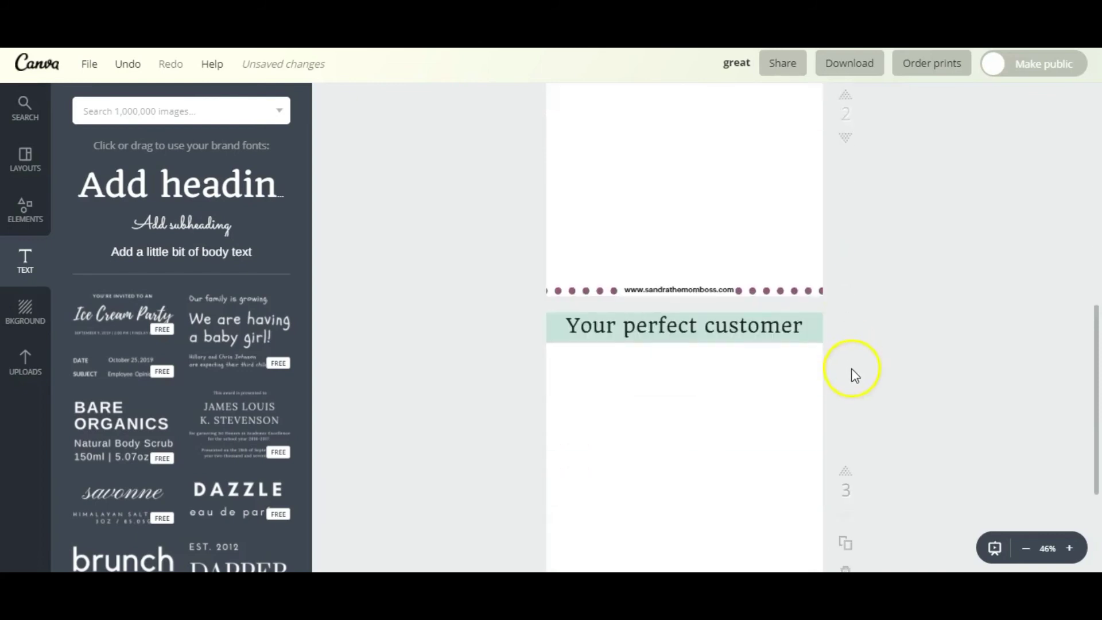
pyautogui.click(846, 385)
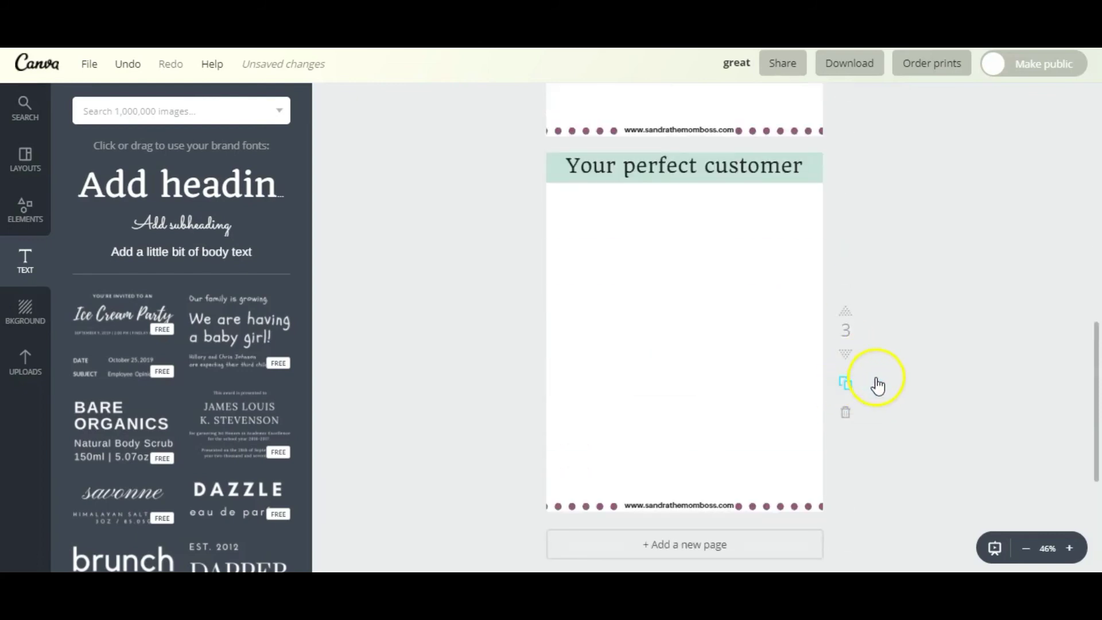
pyautogui.scroll(5, 886, 384)
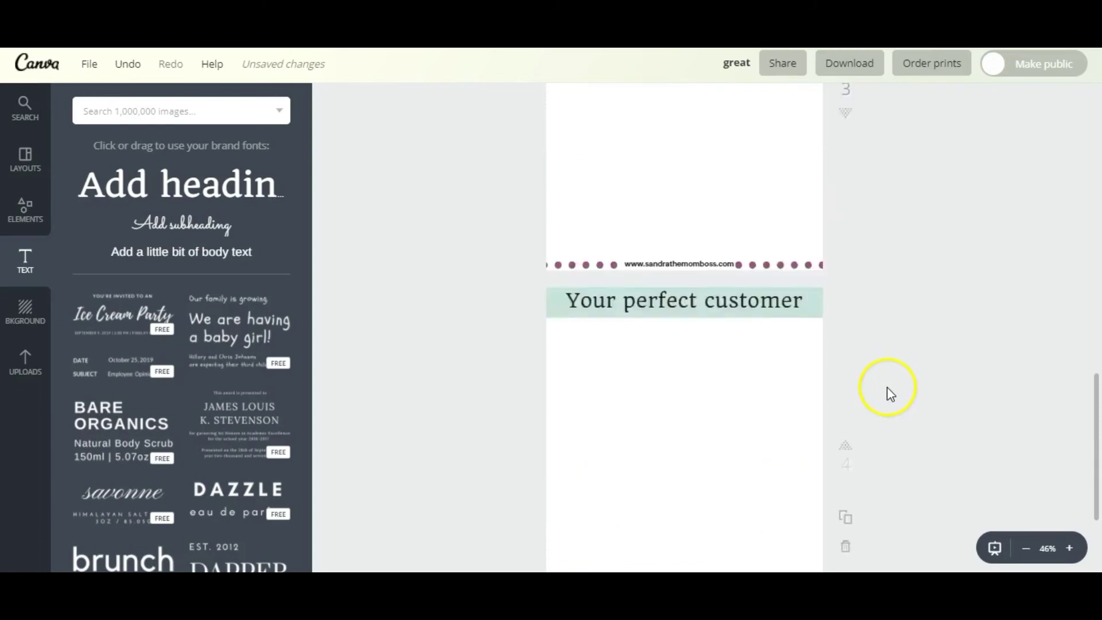
pyautogui.scroll(4, 665, 320)
pyautogui.scroll(-3, 665, 320)
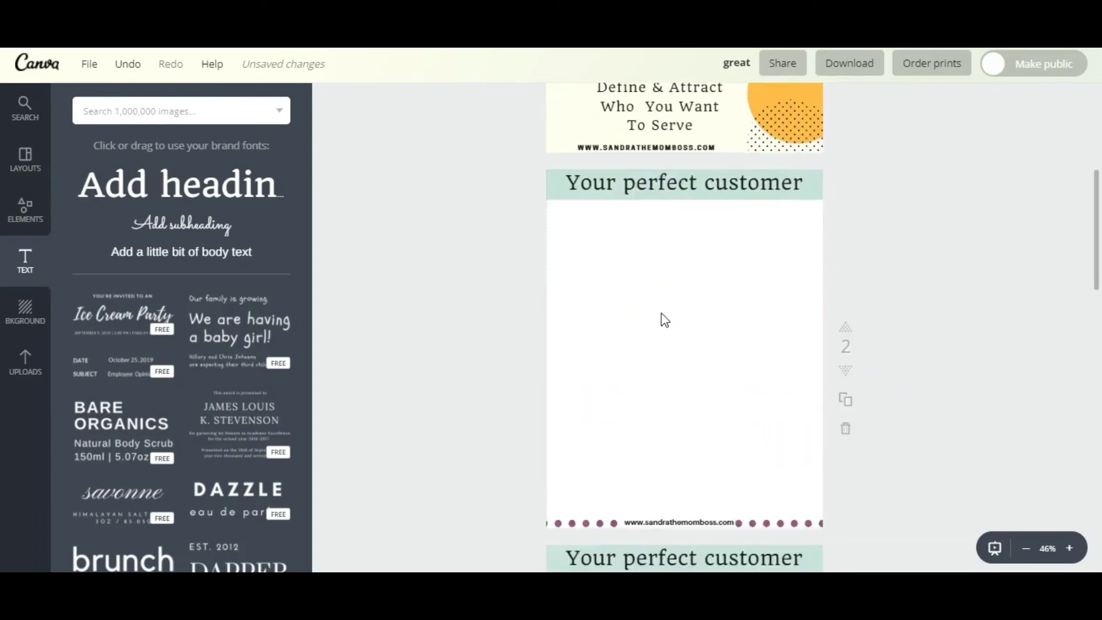
pyautogui.click(675, 255)
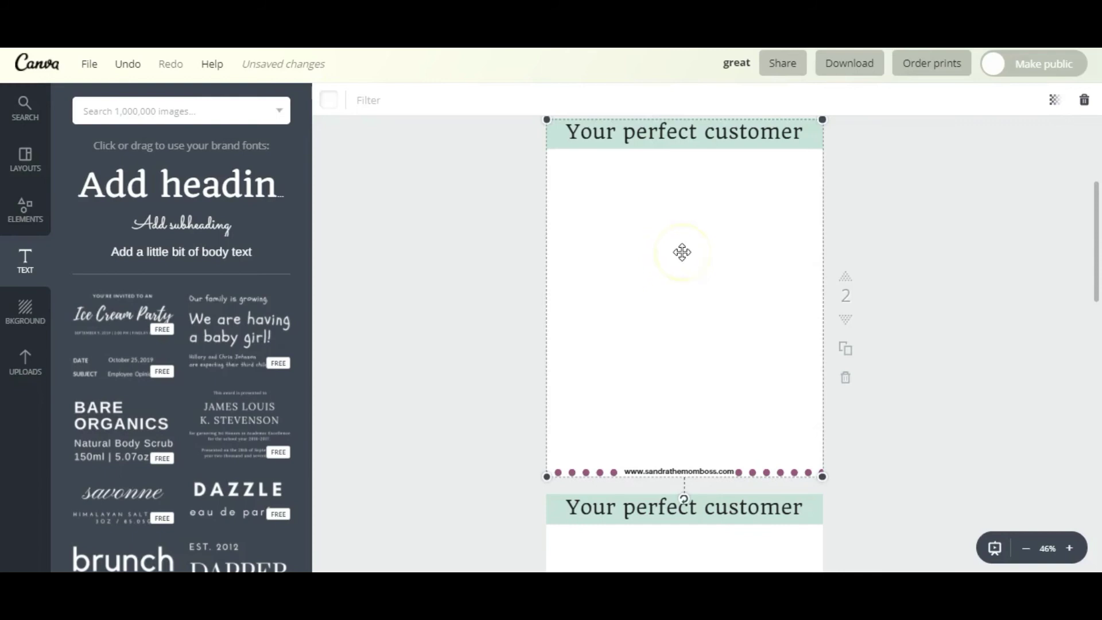
# Move the page 2 body text box beneath the heading, widen it to the page edge, left-align it at size 14
pyautogui.click(689, 312)
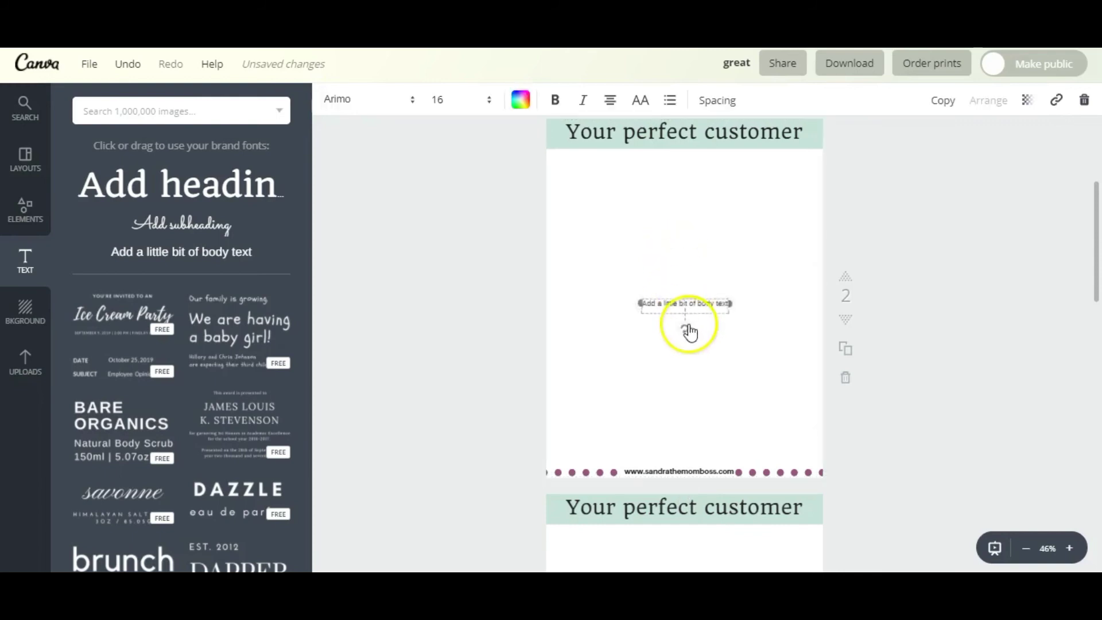
pyautogui.click(705, 315)
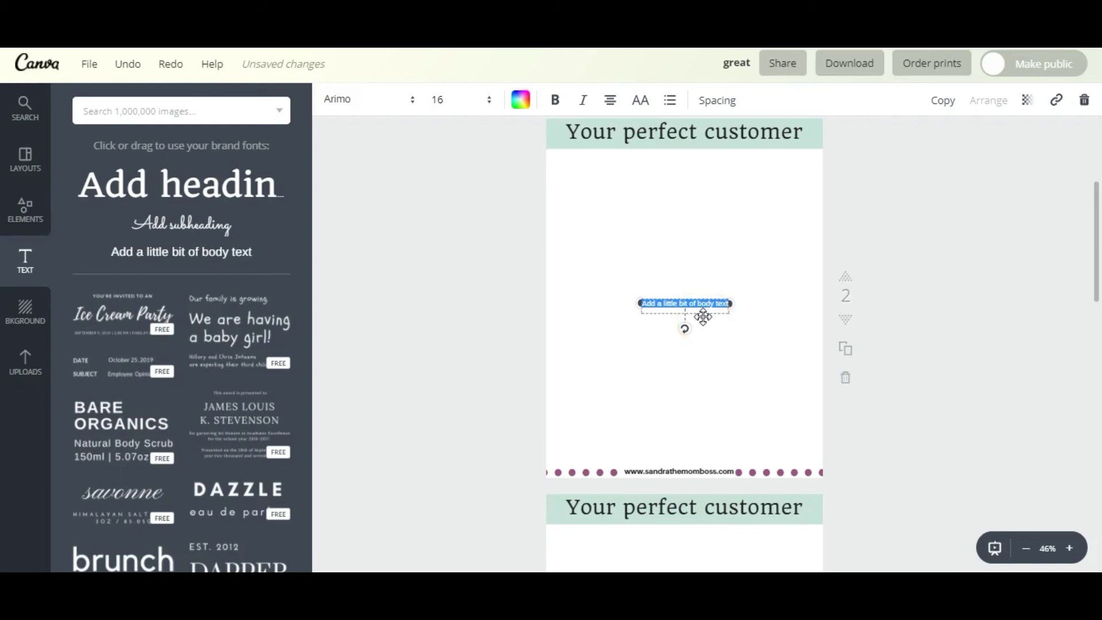
pyautogui.moveTo(693, 319); pyautogui.dragTo(662, 162)
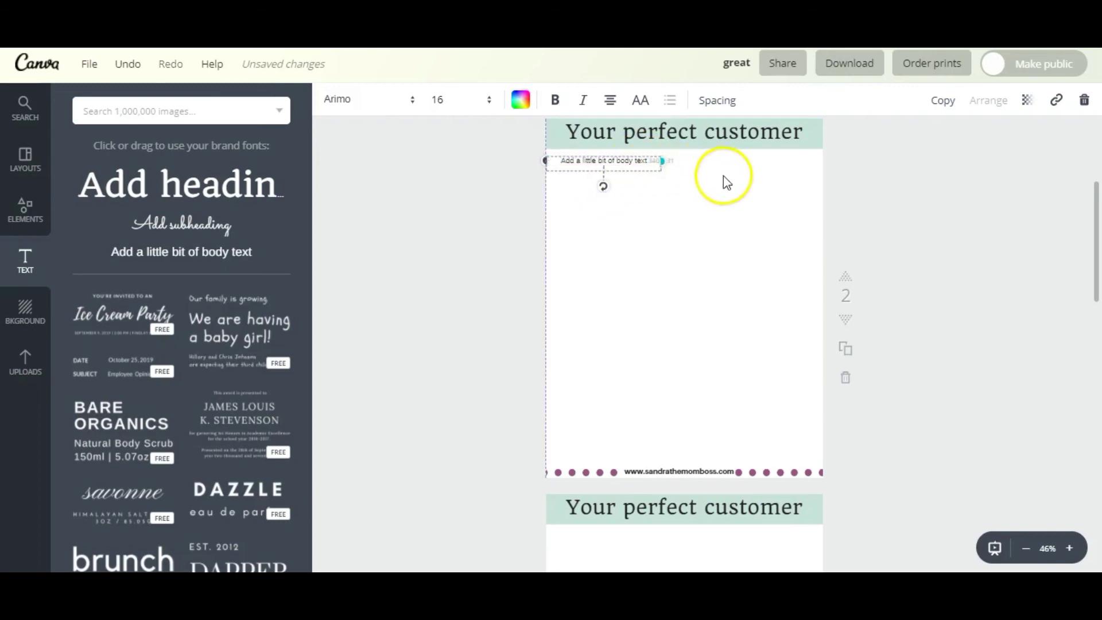
pyautogui.moveTo(723, 177); pyautogui.dragTo(826, 183)
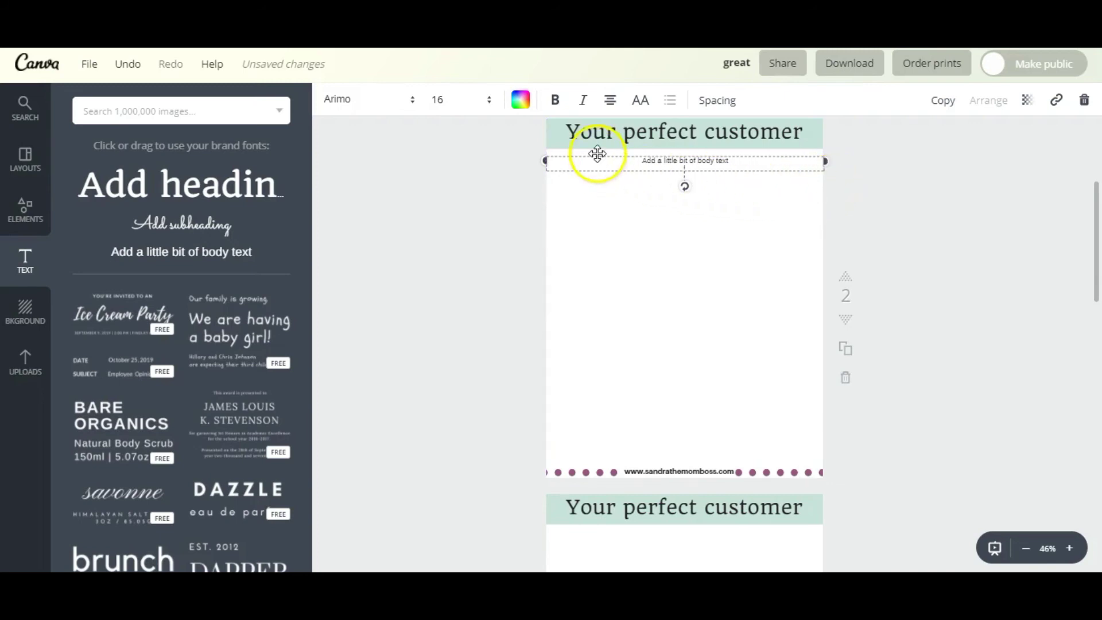
pyautogui.click(610, 101)
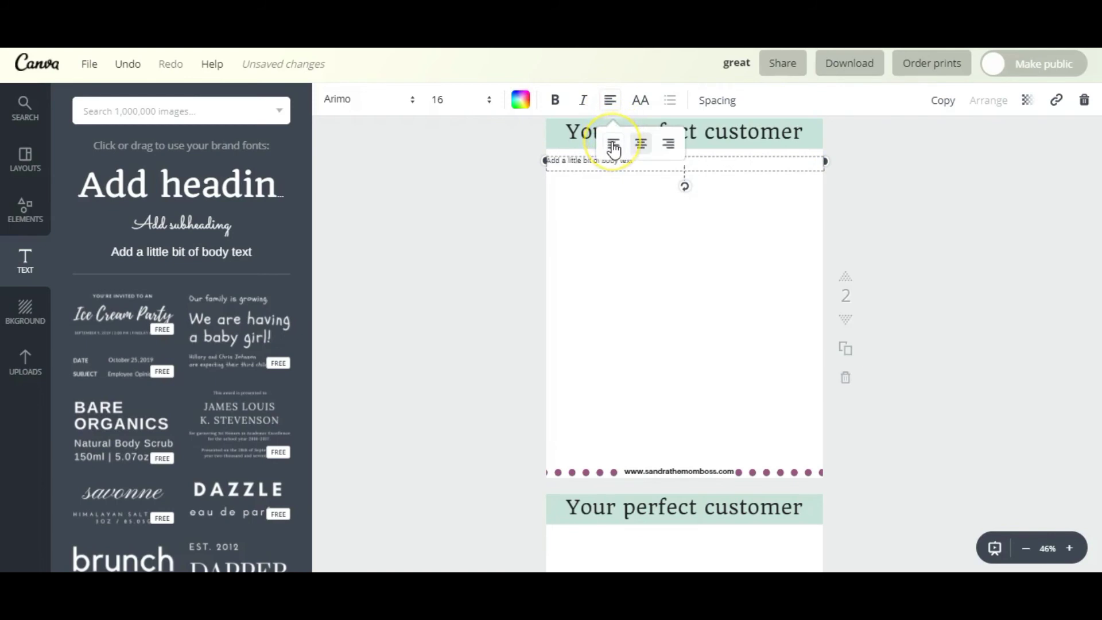
pyautogui.click(613, 148)
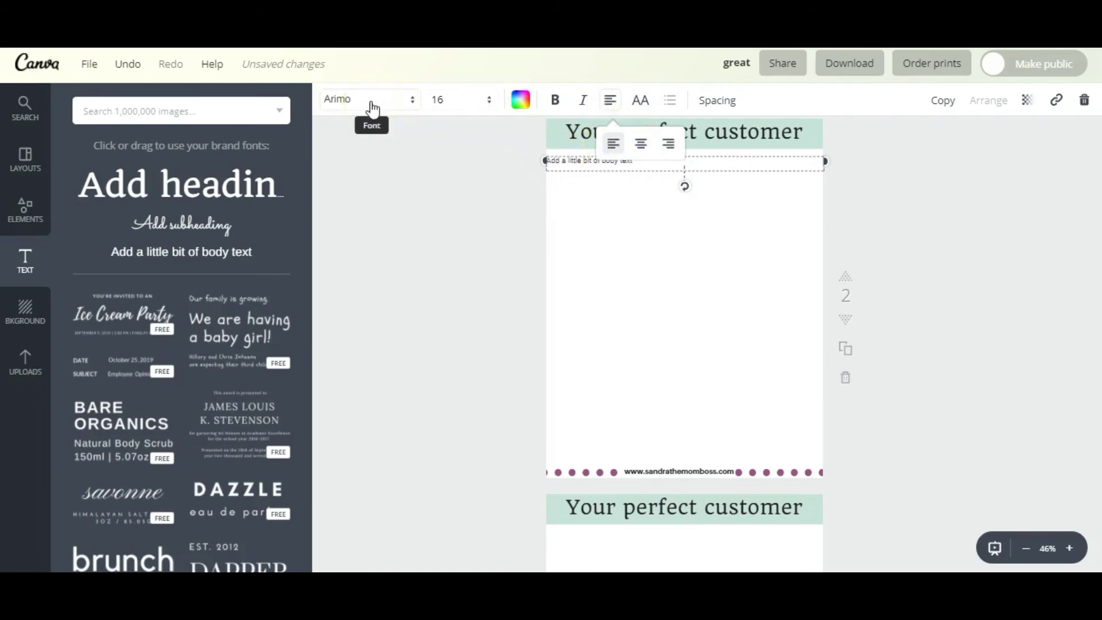
pyautogui.click(455, 101)
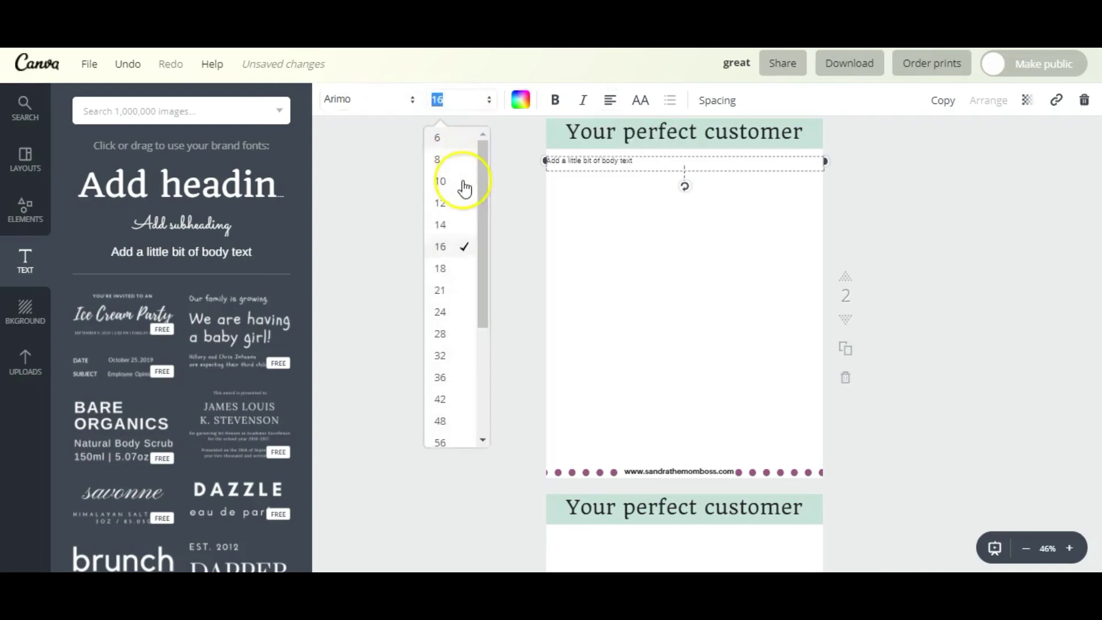
pyautogui.click(461, 226)
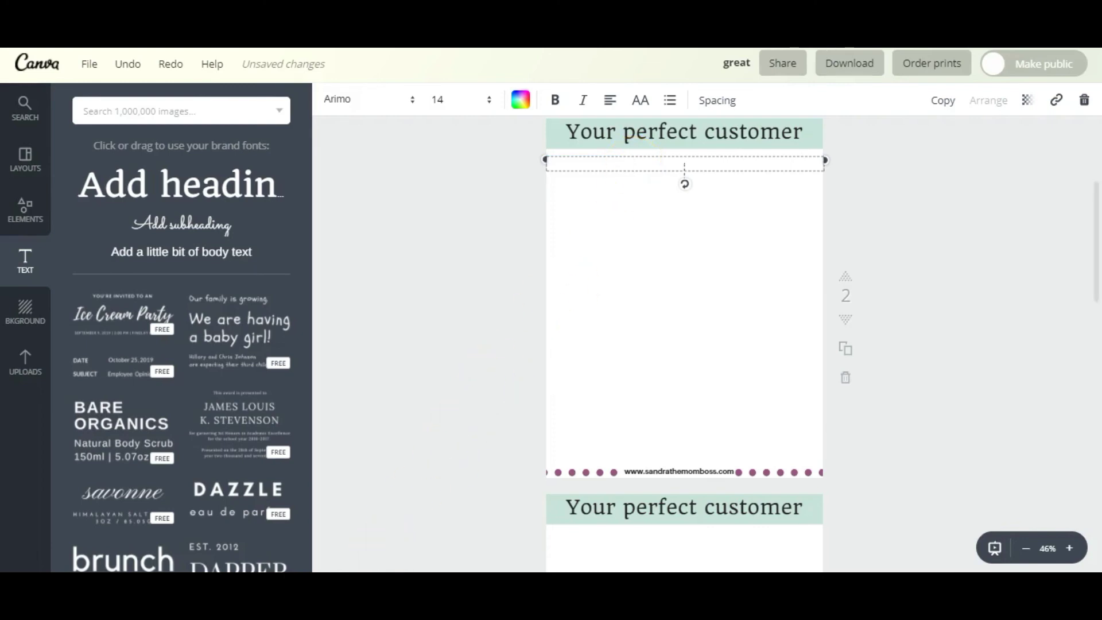
# Copy the selected paragraphs from the Word document and return to Canva
pyautogui.hotkey('alt', 'Tab')
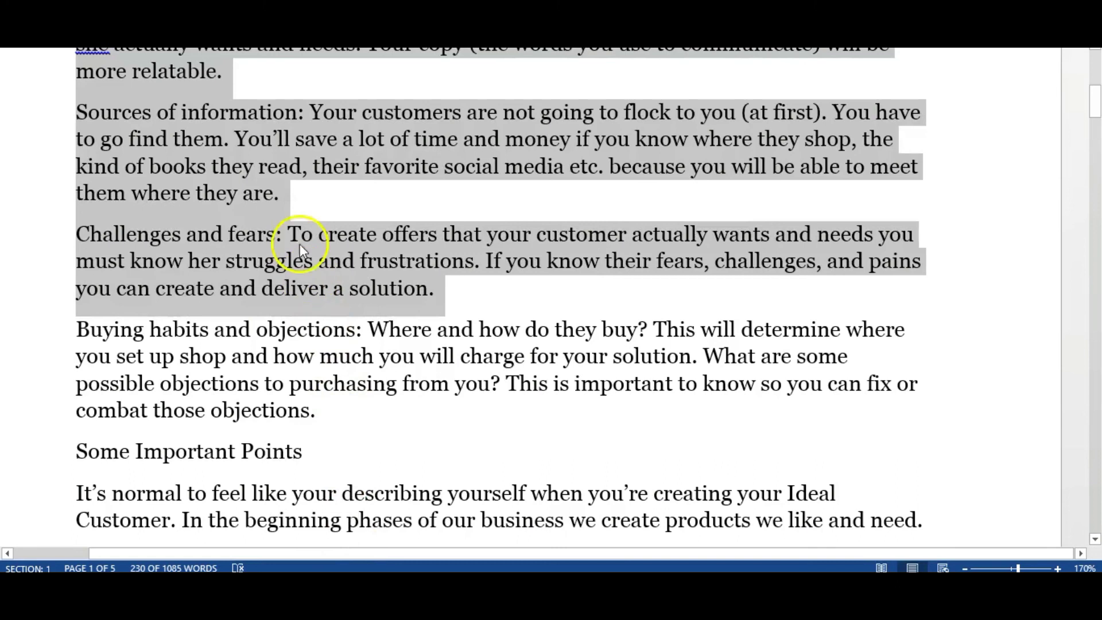
pyautogui.rightClick(271, 191)
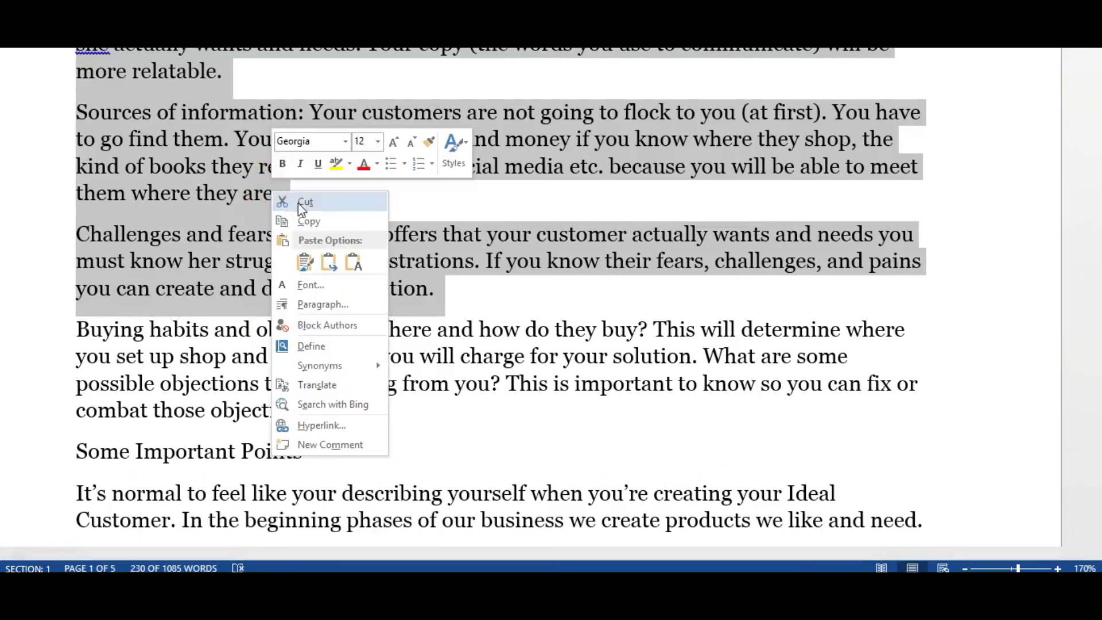
pyautogui.click(316, 222)
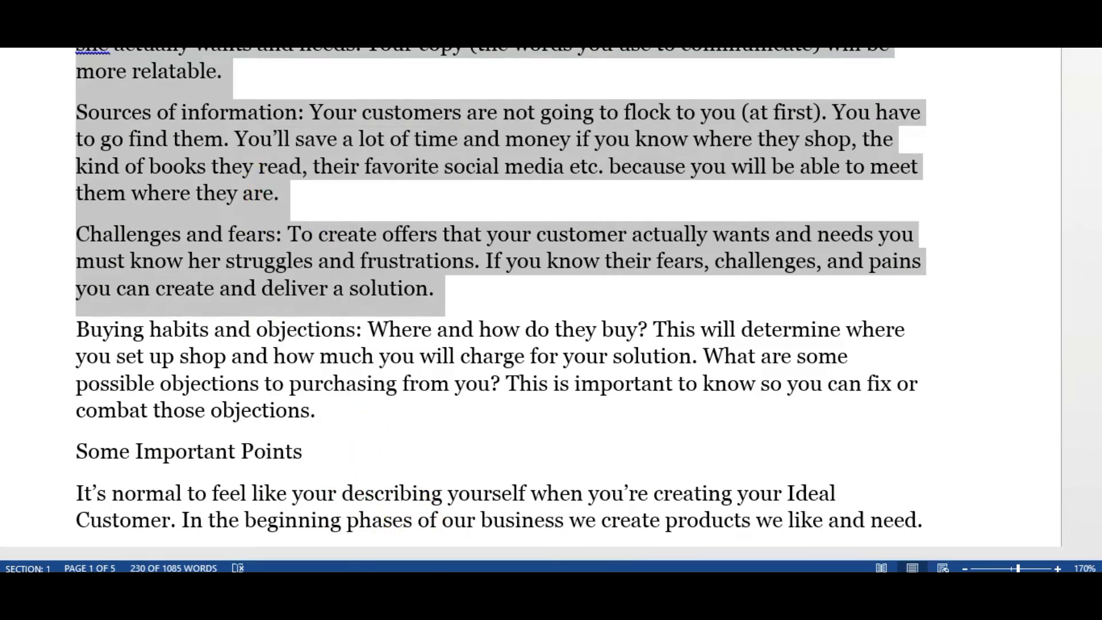
pyautogui.hotkey('alt', 'Tab')
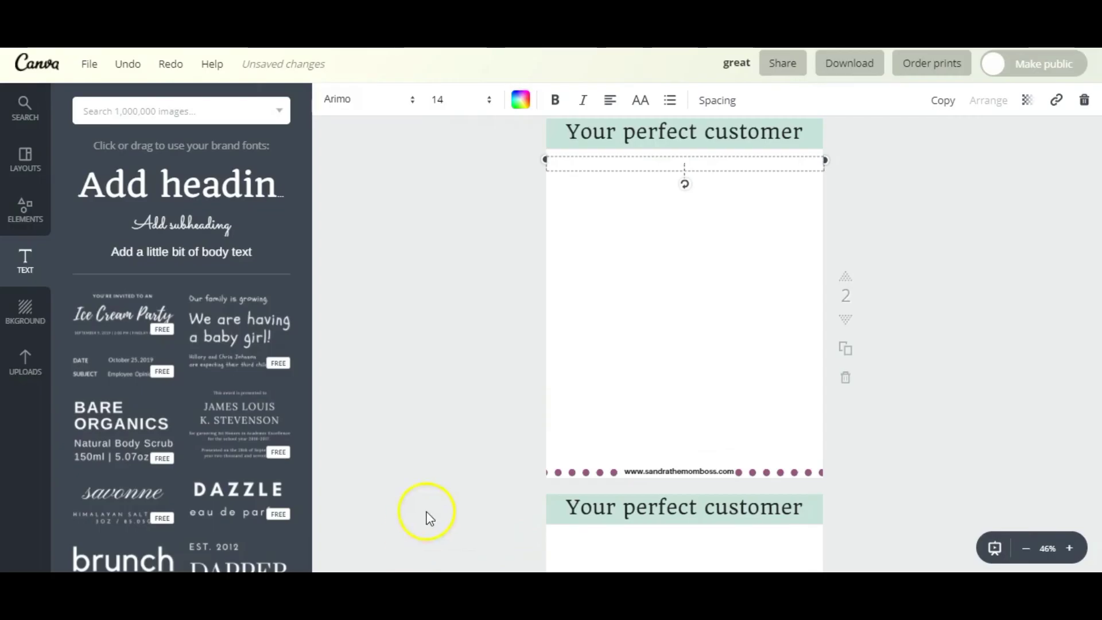
# Paste the Word paragraphs into the empty body text box and zoom the page to 100%
pyautogui.rightClick(587, 163)
pyautogui.click(634, 259)
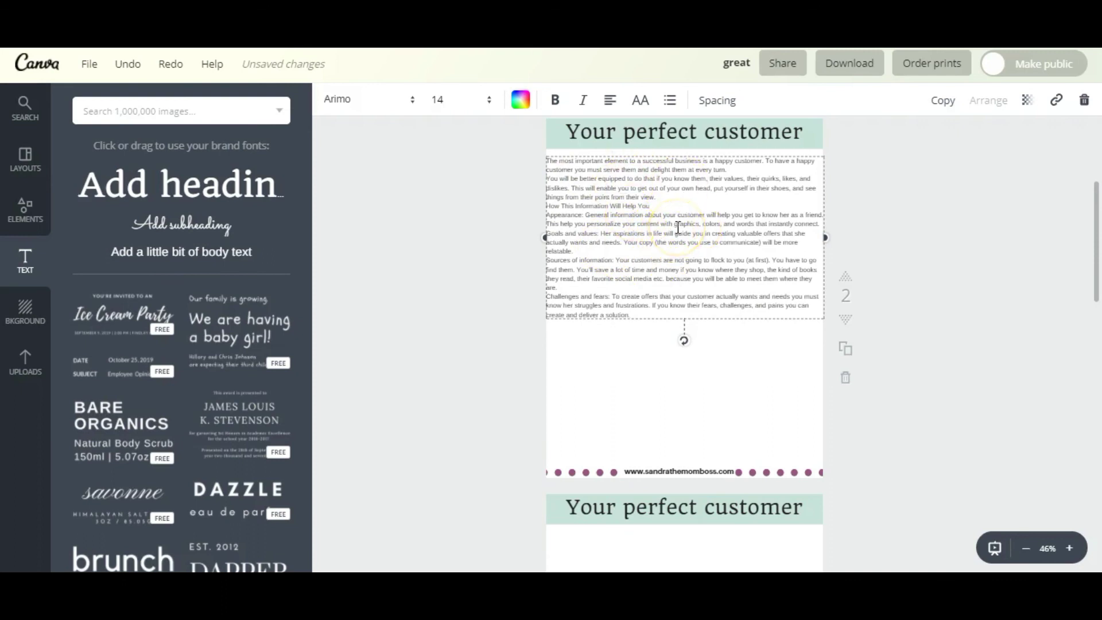
pyautogui.click(1069, 549)
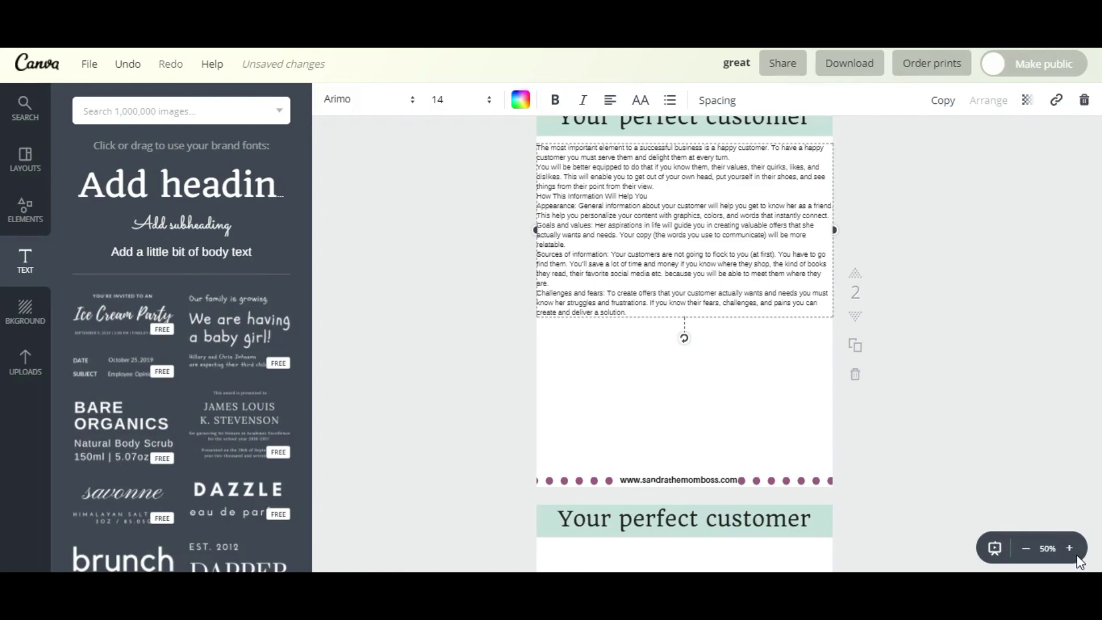
pyautogui.scroll(3, 695, 351)
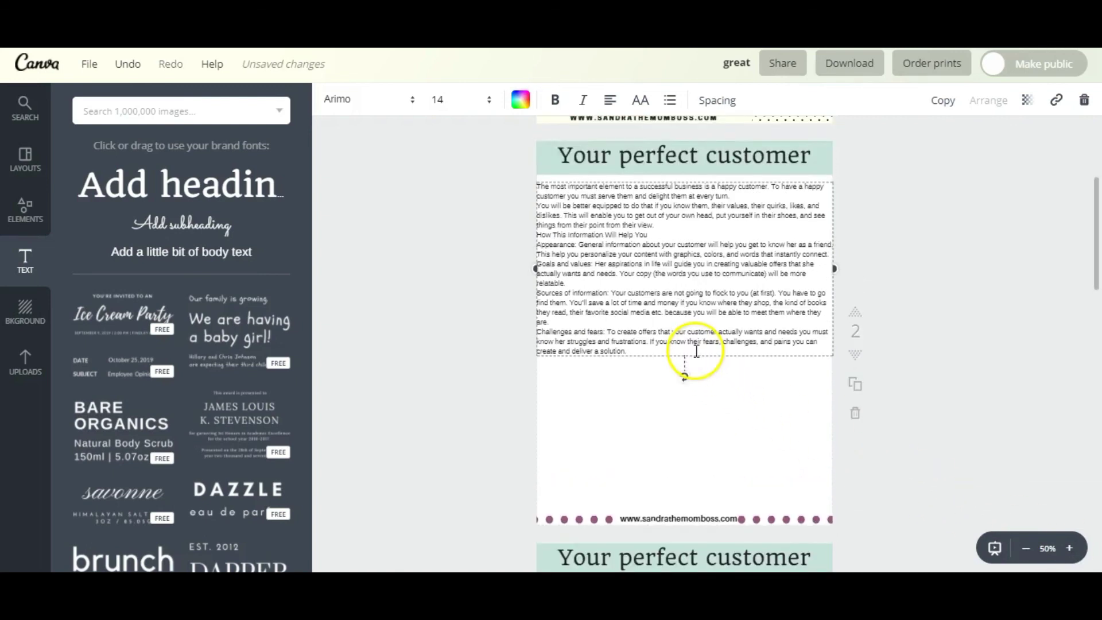
pyautogui.scroll(1, 696, 350)
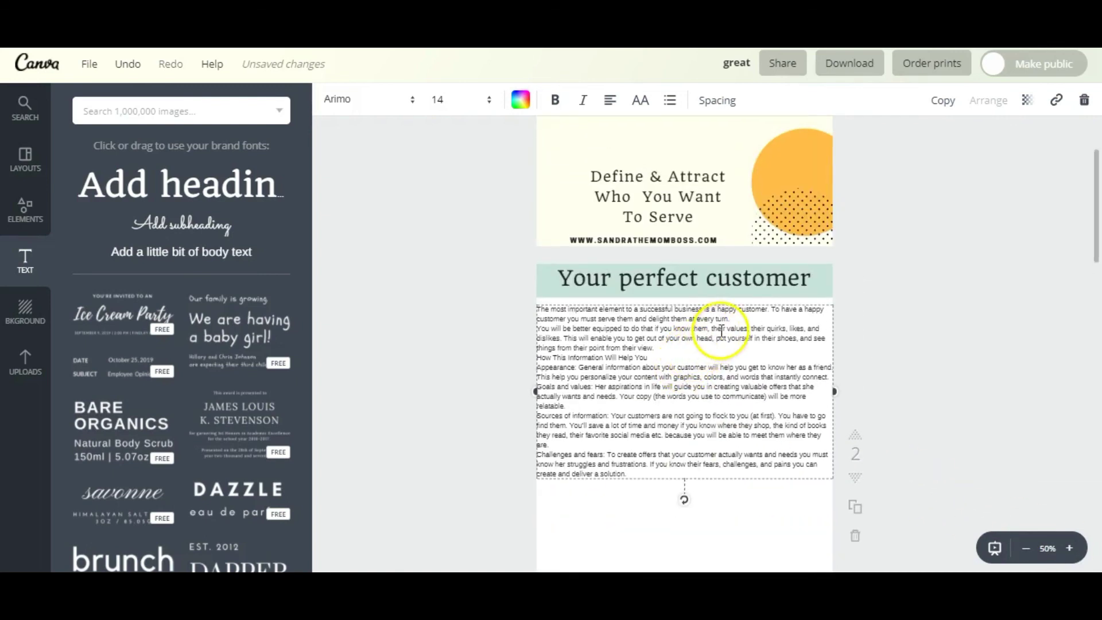
pyautogui.click(1070, 549)
pyautogui.hotkey('ctrl', '+')
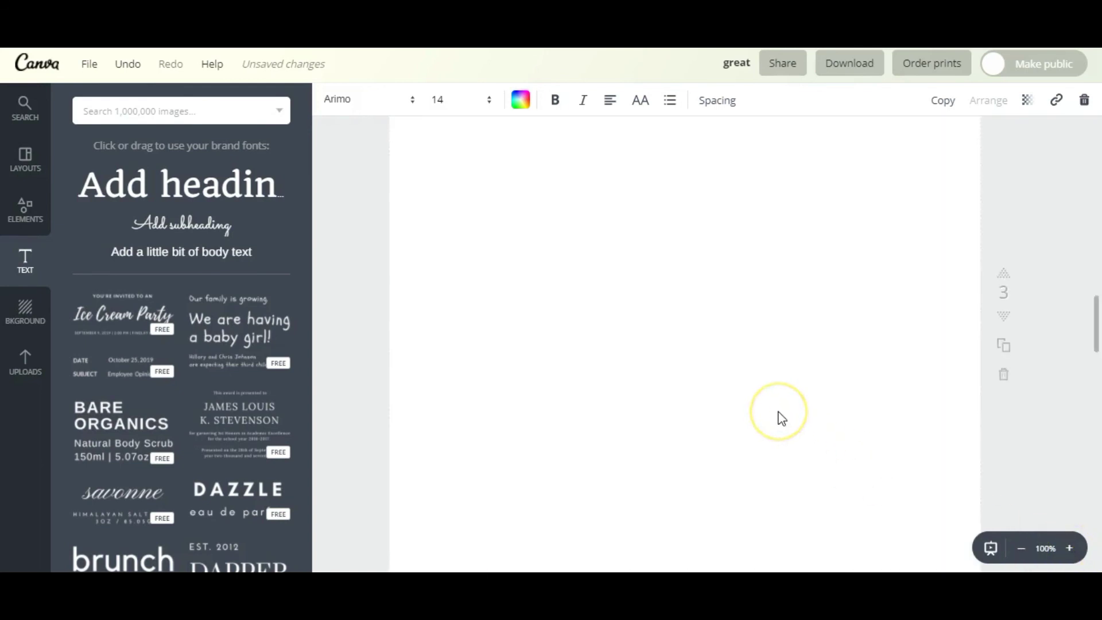
pyautogui.scroll(4, 780, 418)
pyautogui.scroll(-2, 774, 427)
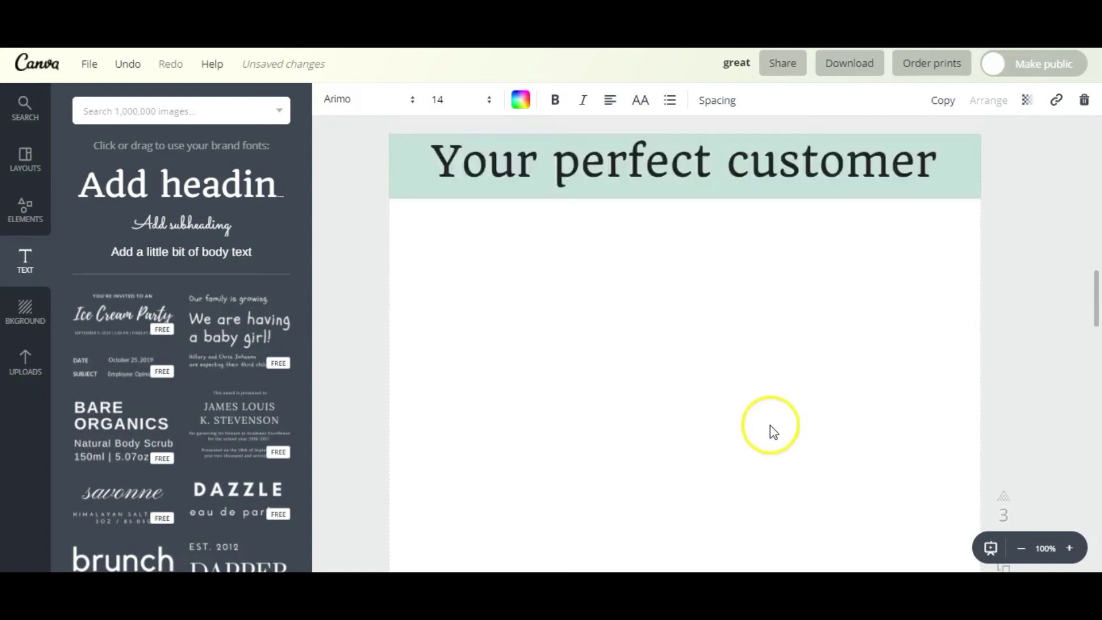
pyautogui.scroll(5, 773, 431)
# Insert blank lines after the first paragraph, before 'How This Information Will Help You', and after 'relatable.'
pyautogui.hotkey('ctrl', 'v')
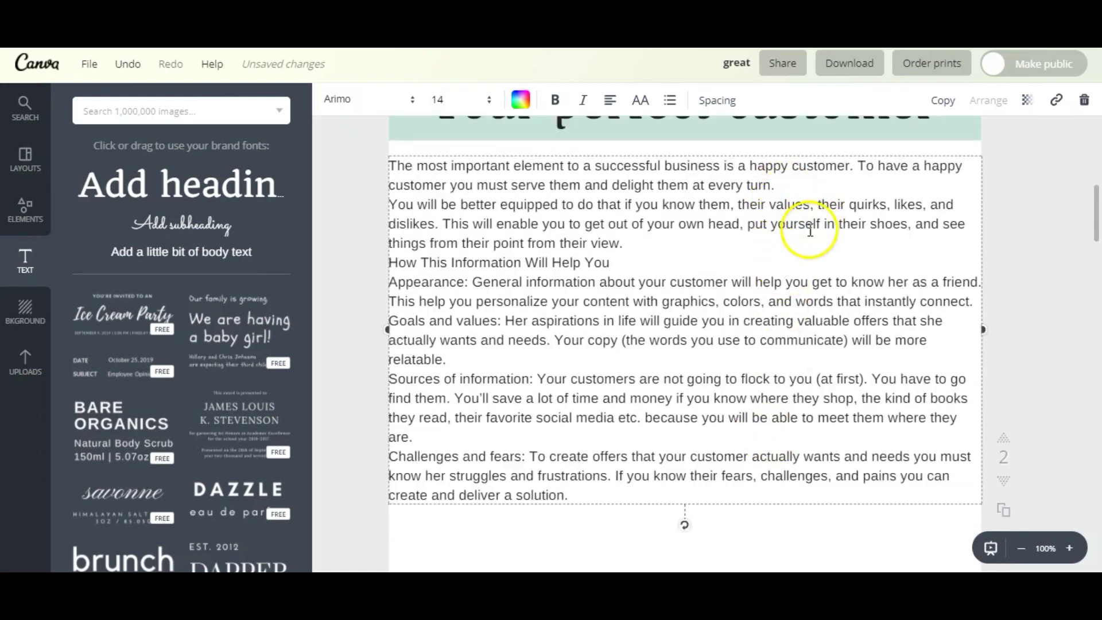
pyautogui.press('Return')
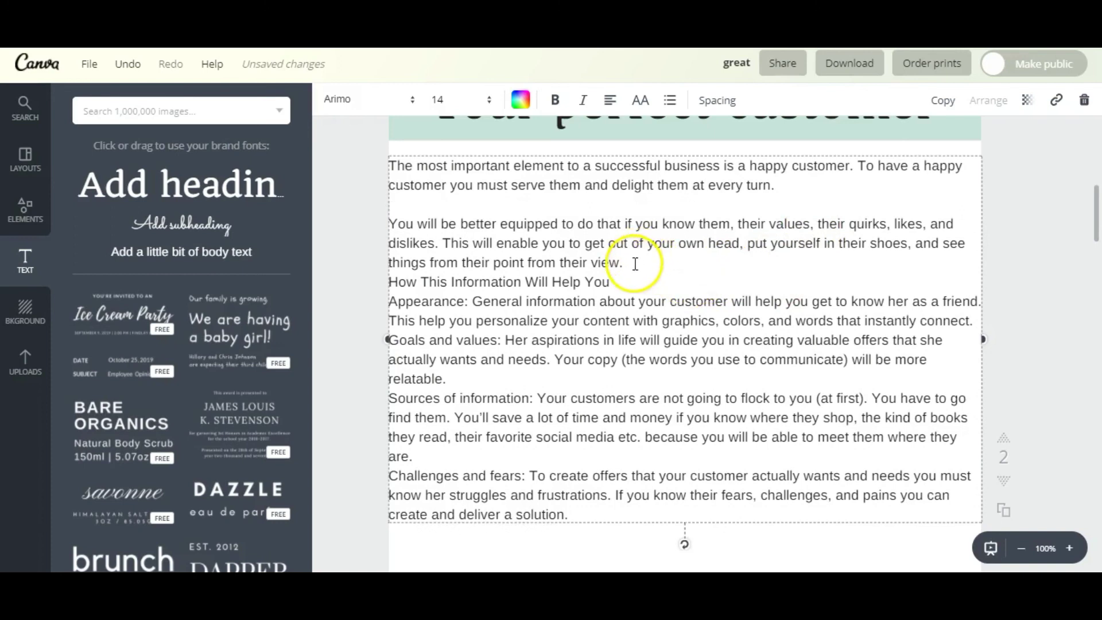
pyautogui.press('Return')
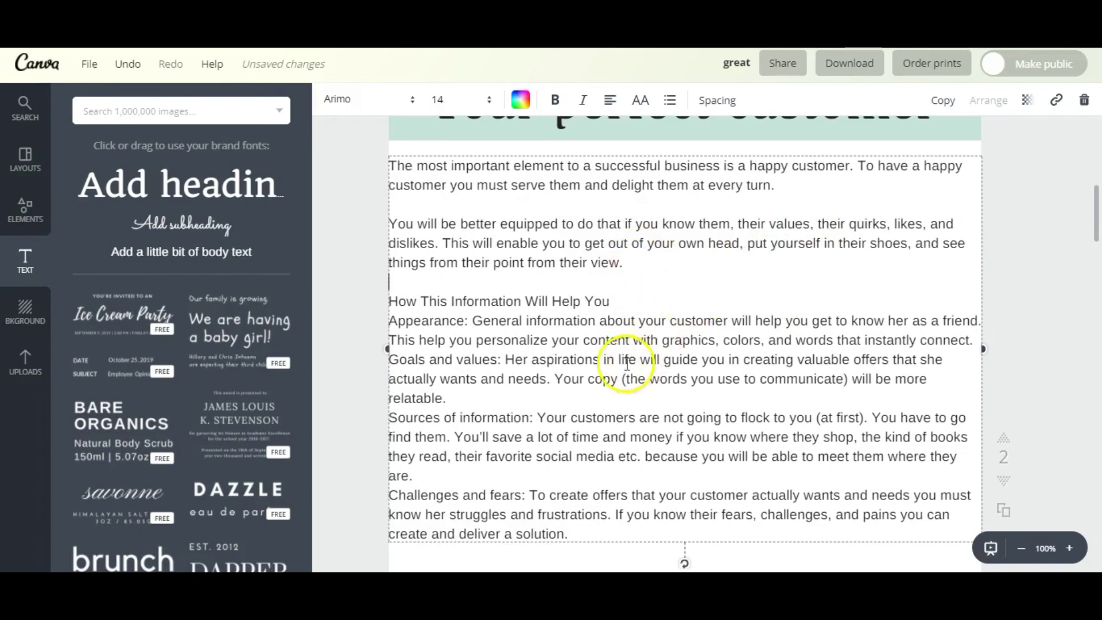
pyautogui.press('Return')
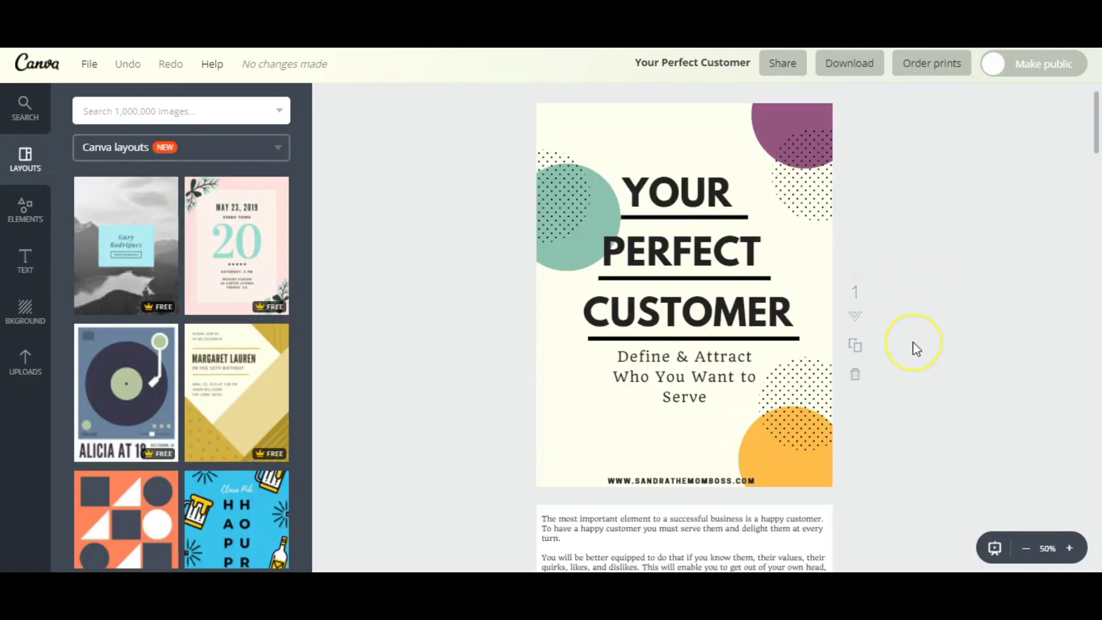
pyautogui.scroll(-5, 913, 342)
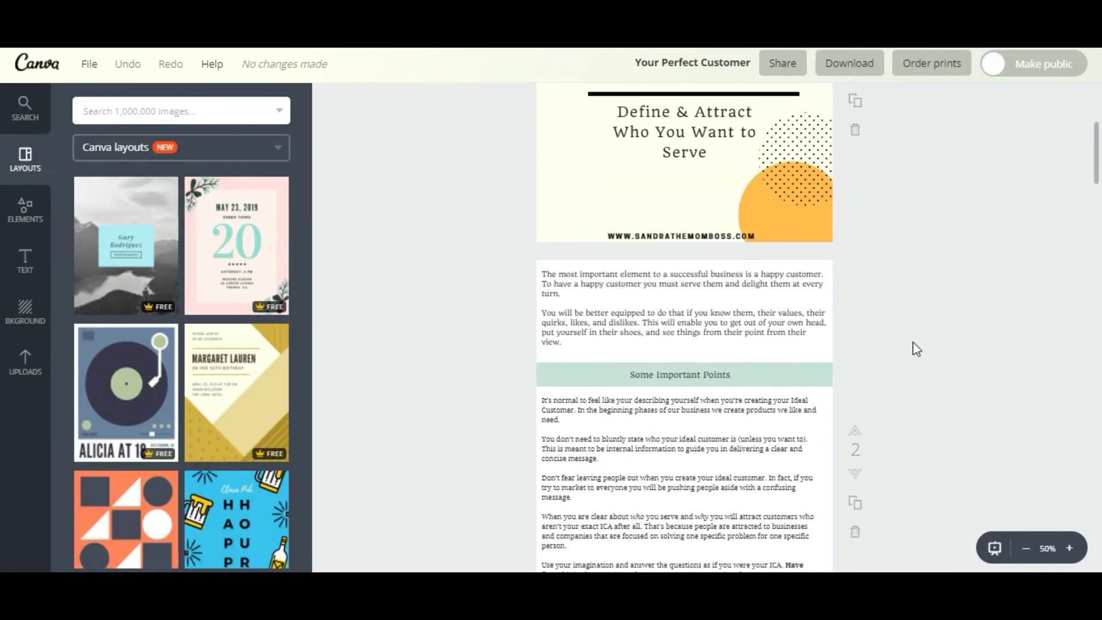
pyautogui.scroll(-7, 912, 343)
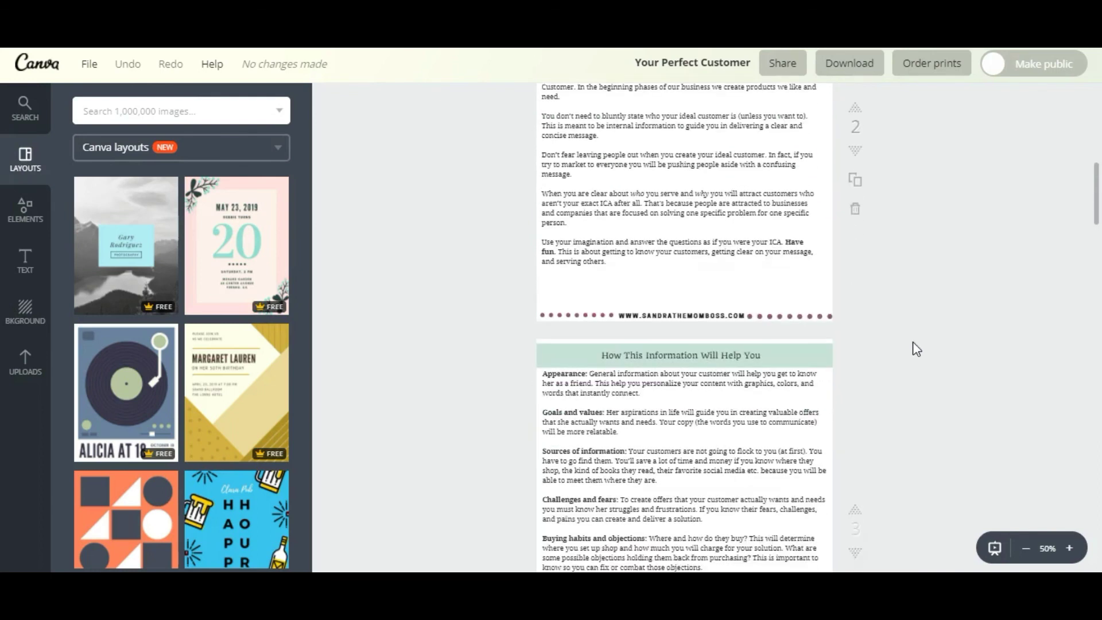
pyautogui.scroll(-4, 913, 342)
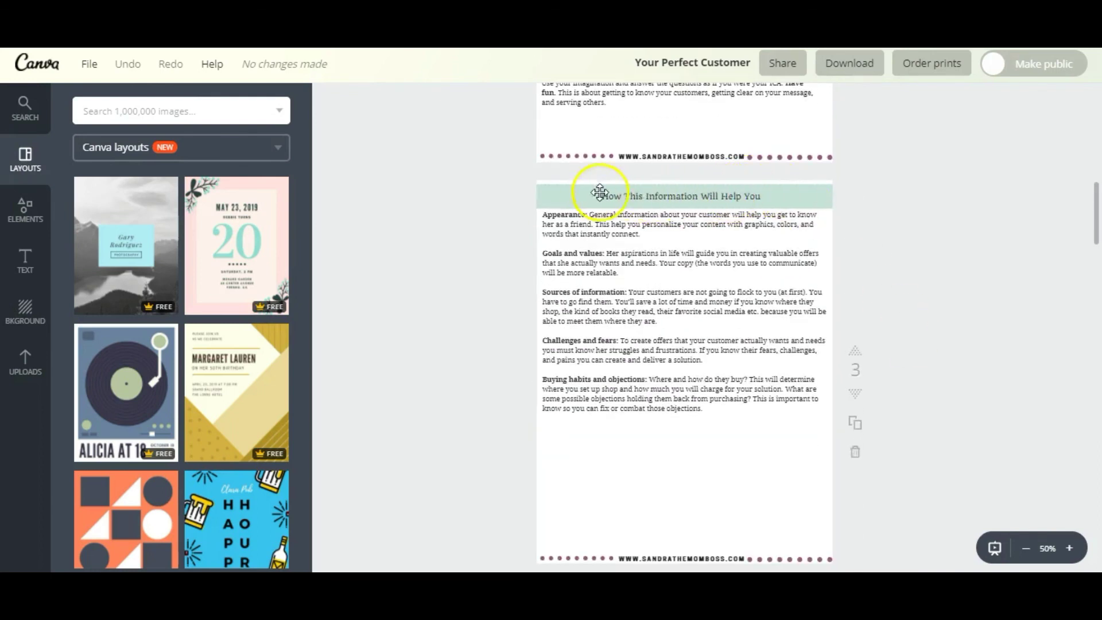
pyautogui.scroll(-4, 754, 241)
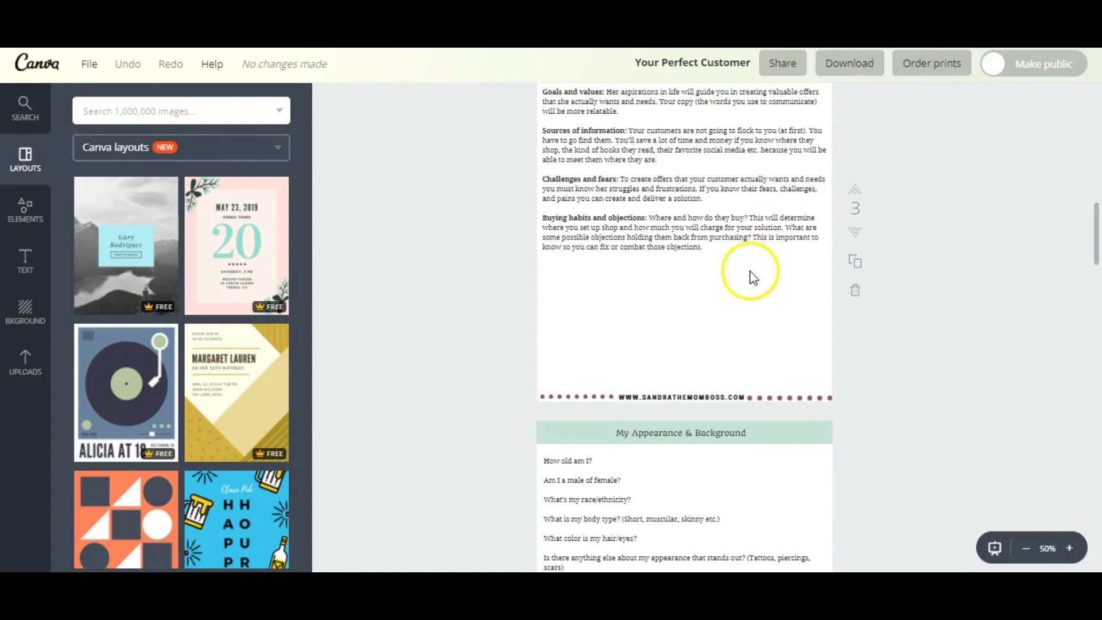
pyautogui.scroll(-4, 755, 287)
pyautogui.scroll(-2, 756, 298)
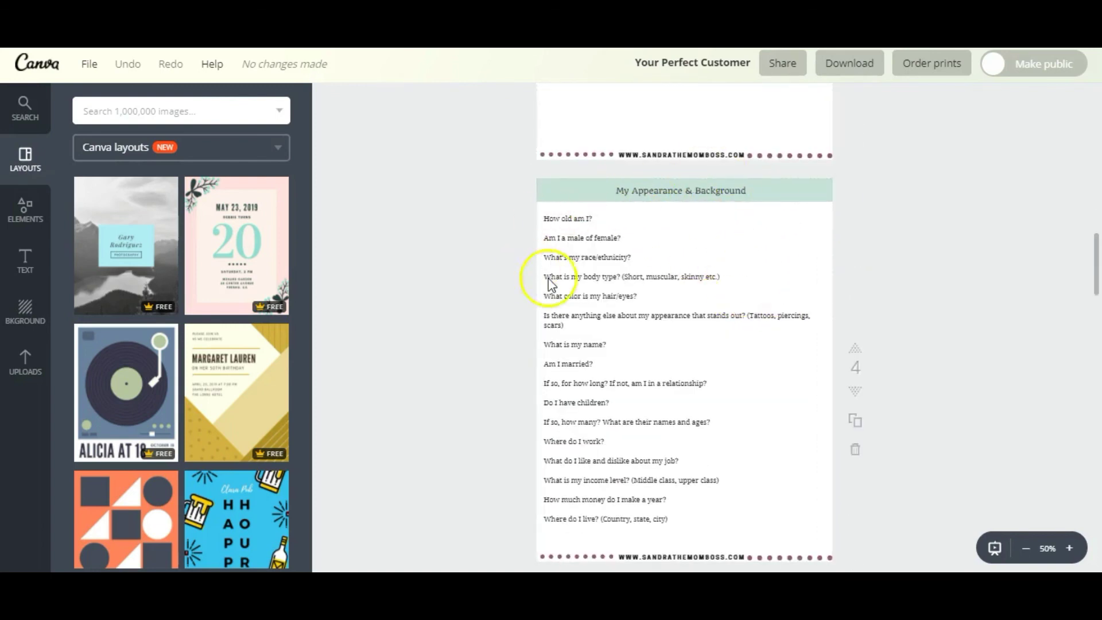
pyautogui.scroll(-4, 683, 295)
pyautogui.scroll(-20, 692, 291)
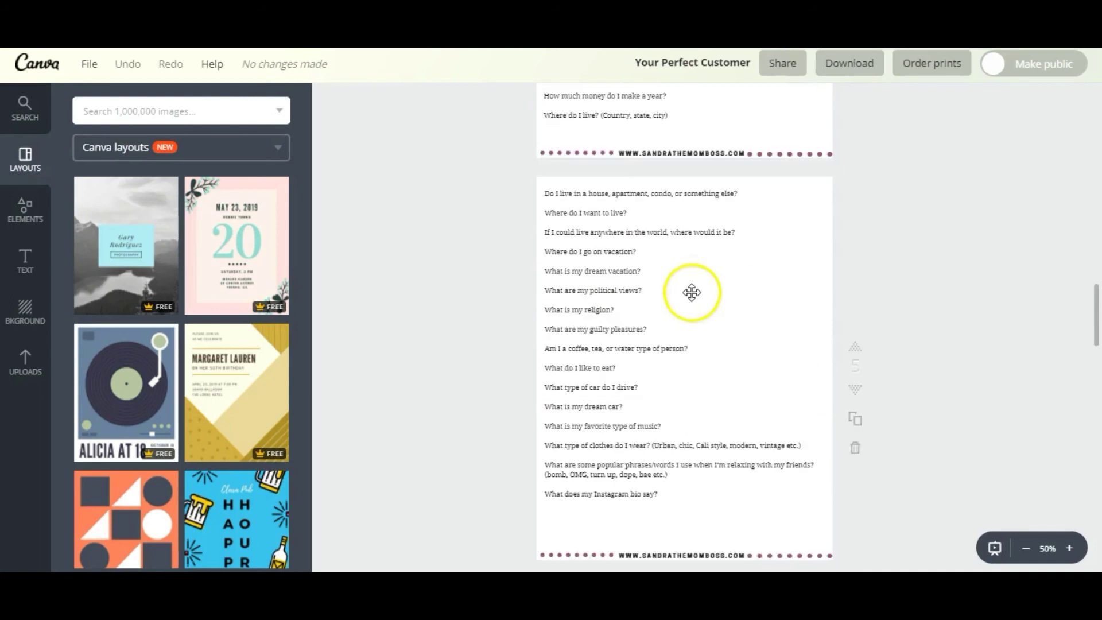
pyautogui.scroll(-20, 696, 310)
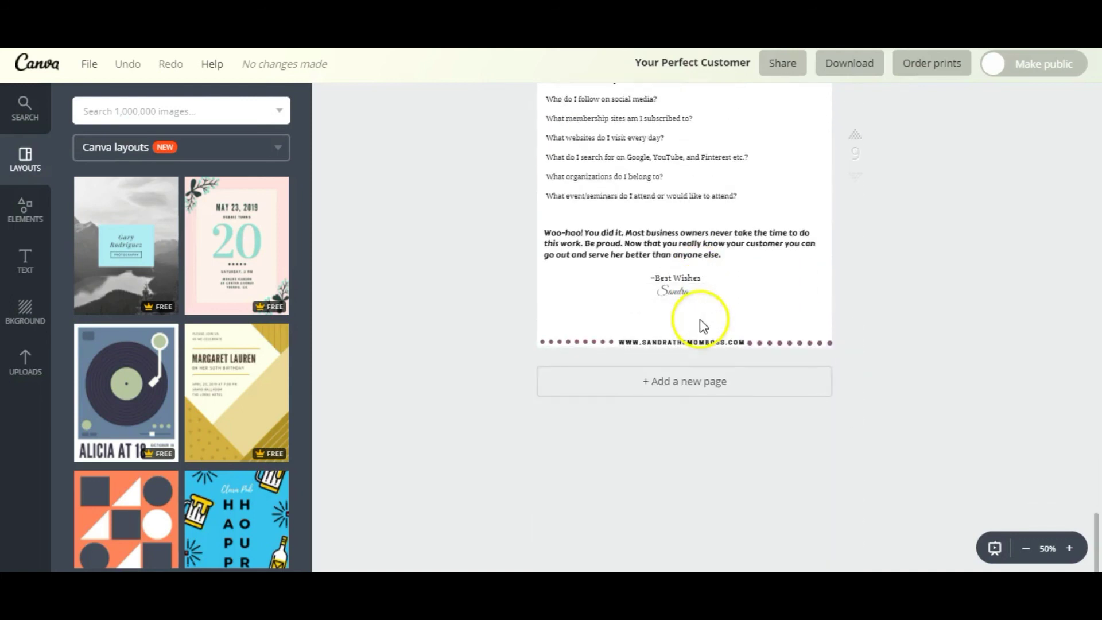
pyautogui.scroll(7, 699, 319)
pyautogui.scroll(2, 696, 321)
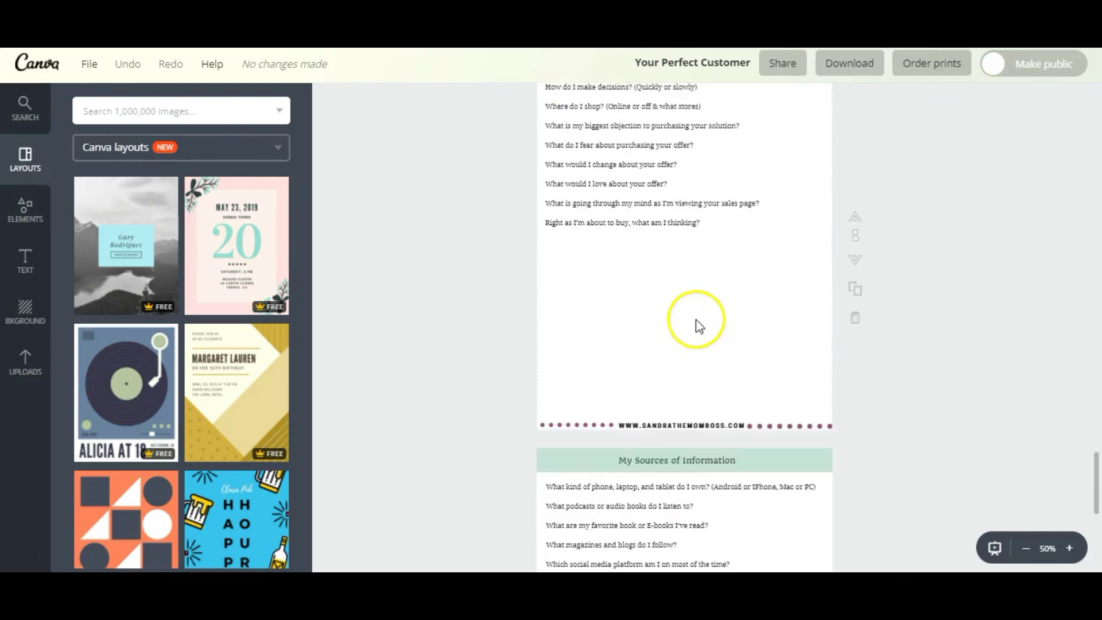
pyautogui.scroll(-4, 696, 320)
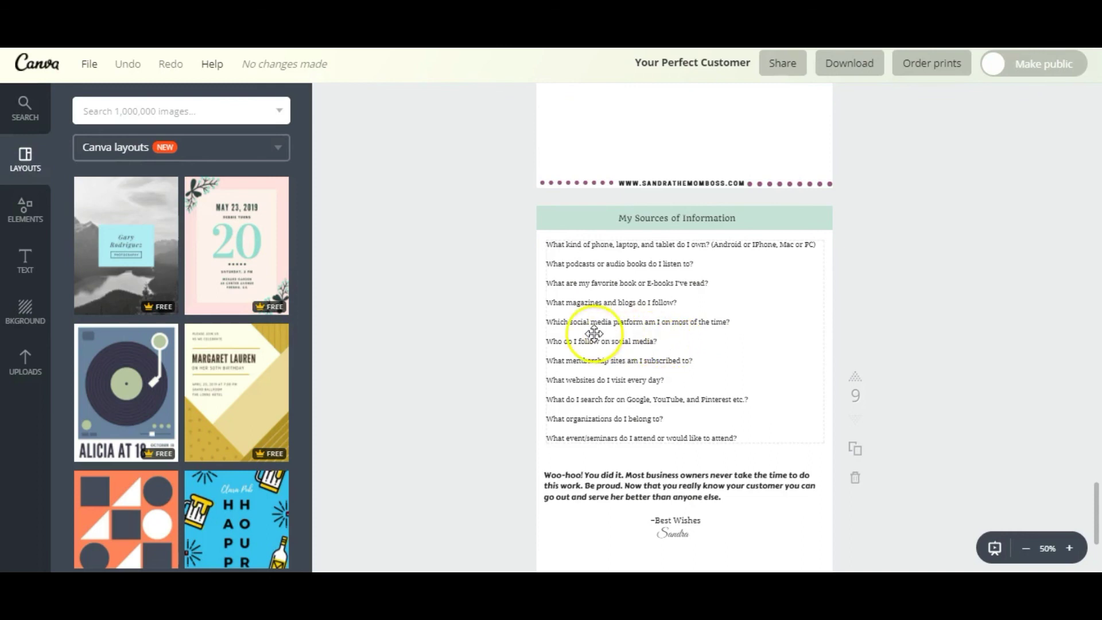
pyautogui.scroll(6, 613, 379)
pyautogui.scroll(20, 612, 376)
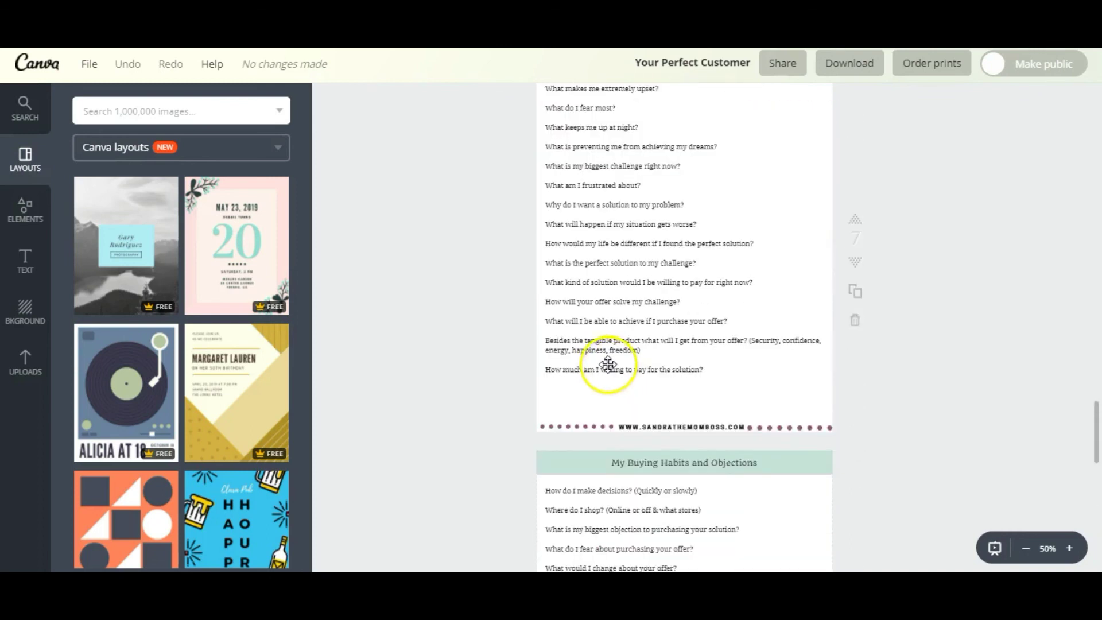
pyautogui.scroll(20, 608, 365)
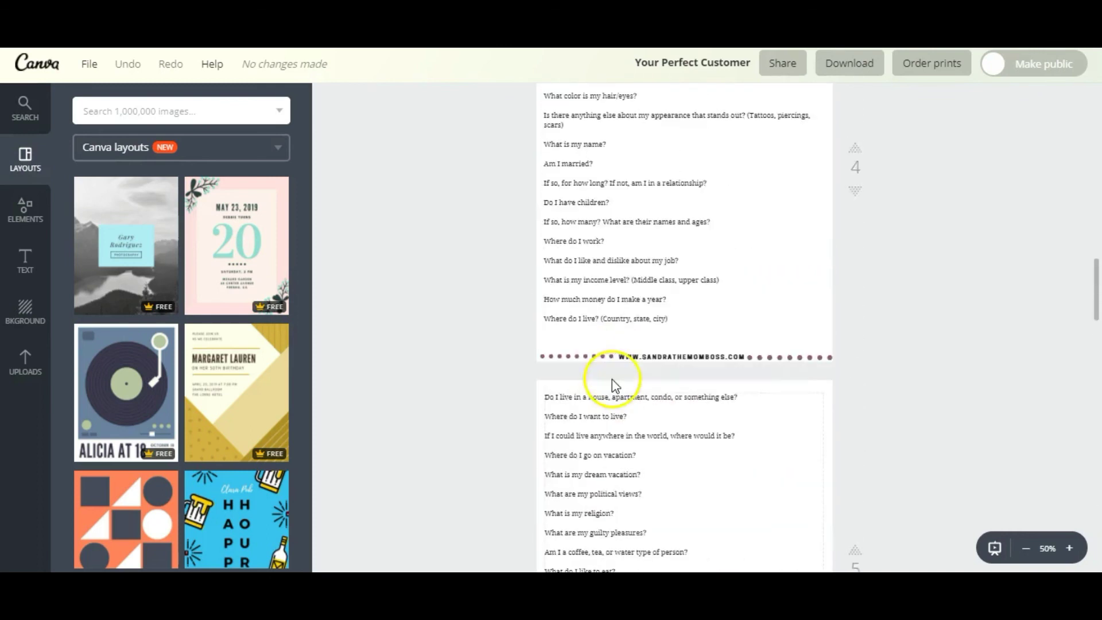
pyautogui.scroll(10, 619, 374)
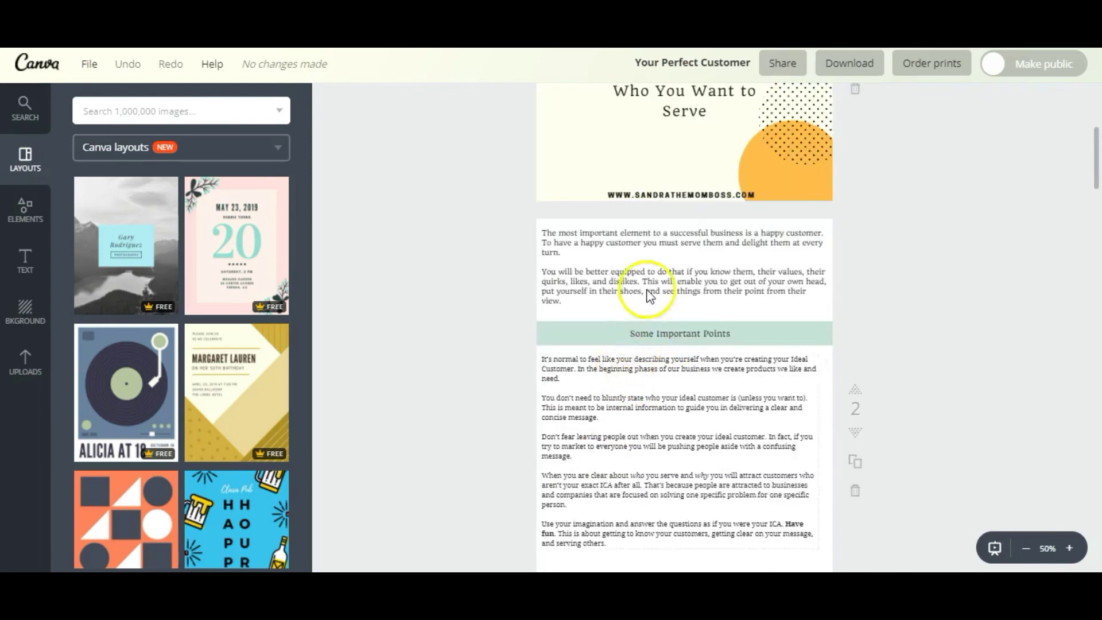